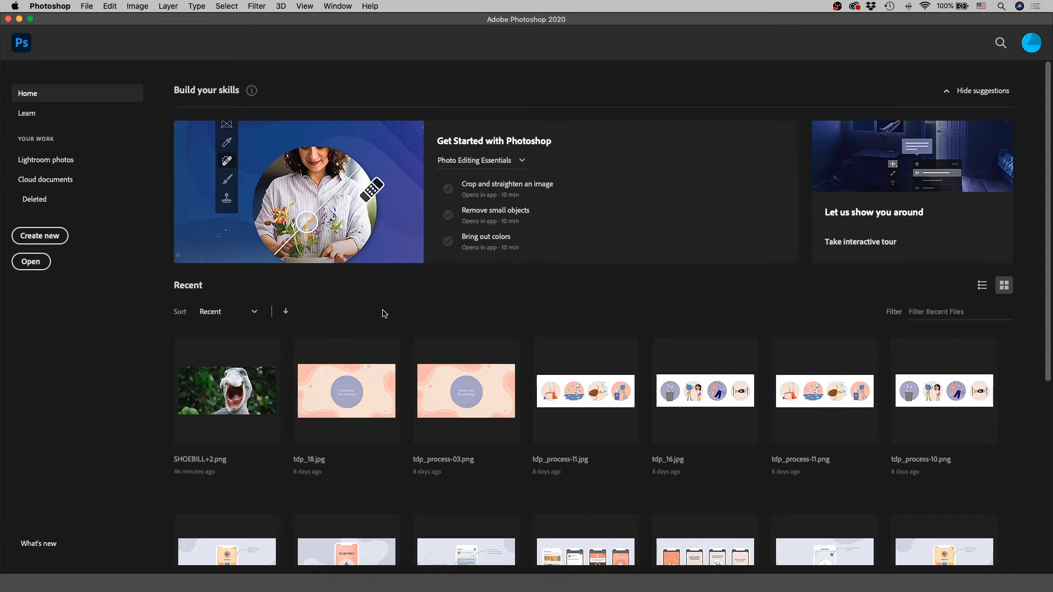
Step: Start a new document 1920 pixels wide and 1080 pixels high at a resolution of 300 pixels/inch
click(49, 235)
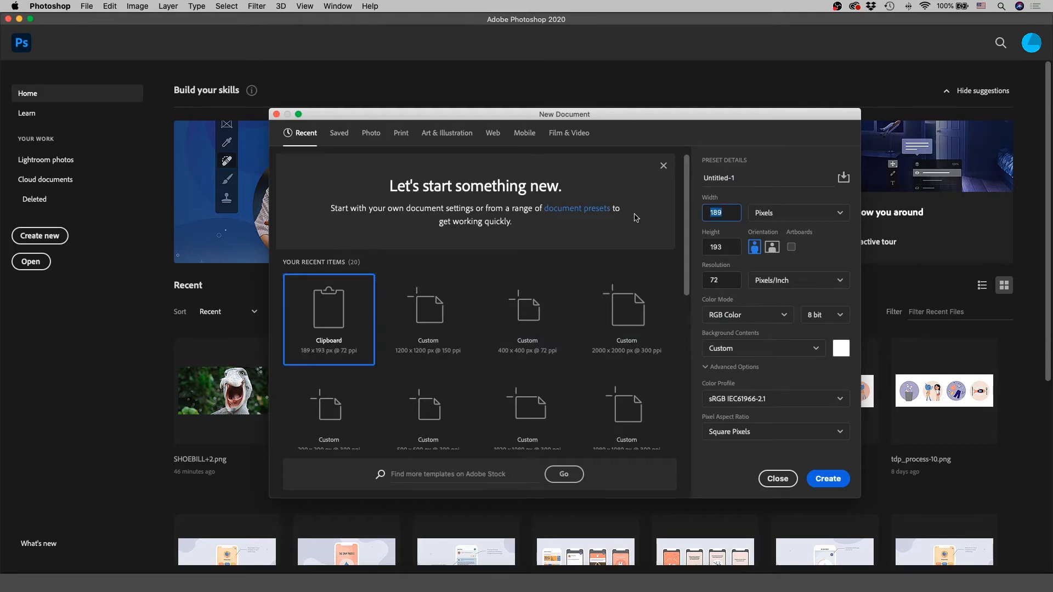
text(1920)
key(Tab)
text(1080)
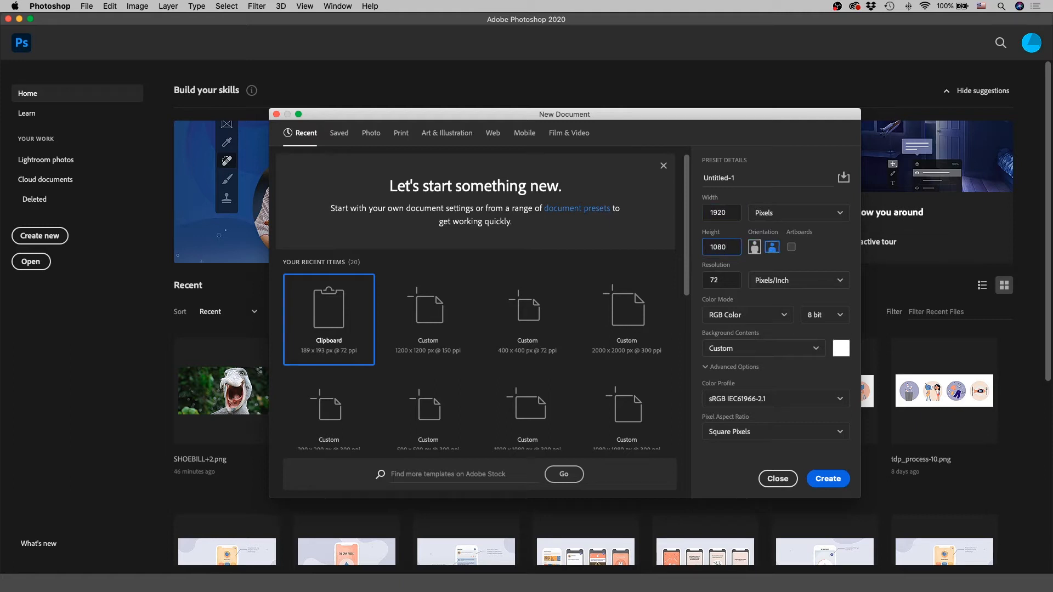
key(Tab)
text(39)
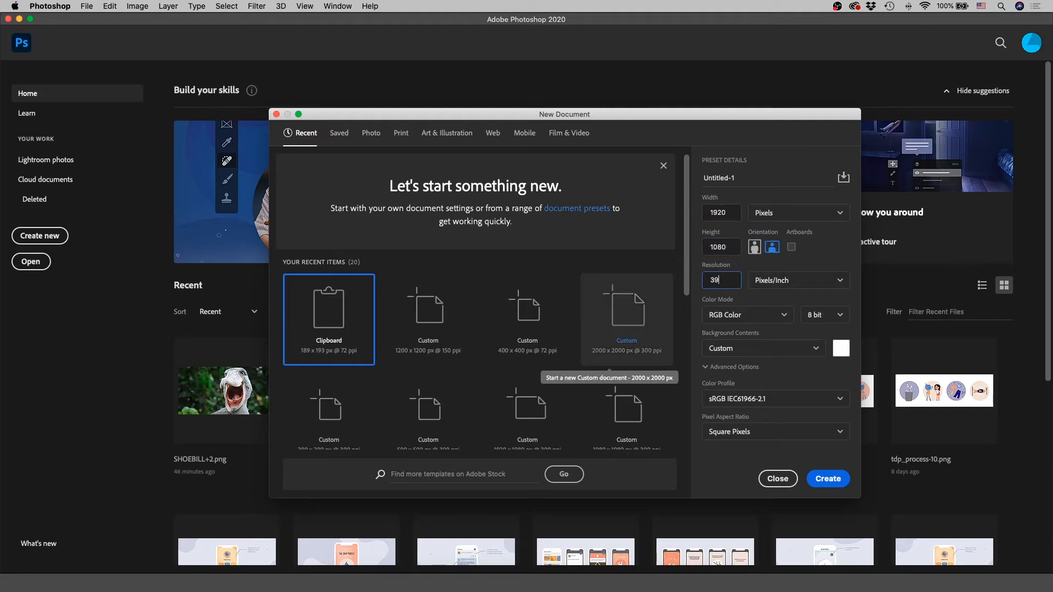
text(00)
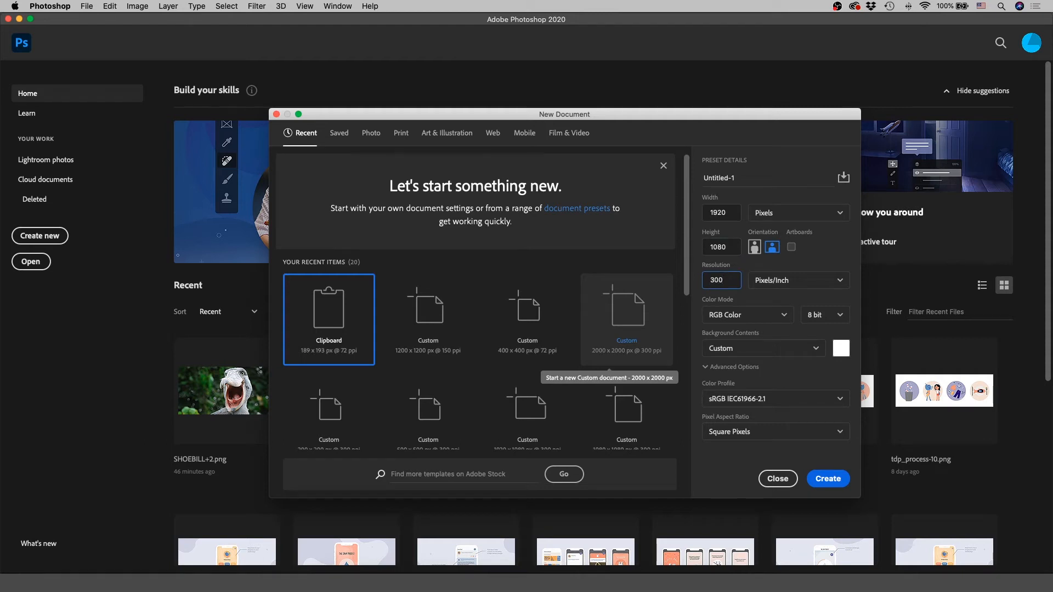
Step: Give the new document the CMYK Color mode and a White background and create it
click(732, 316)
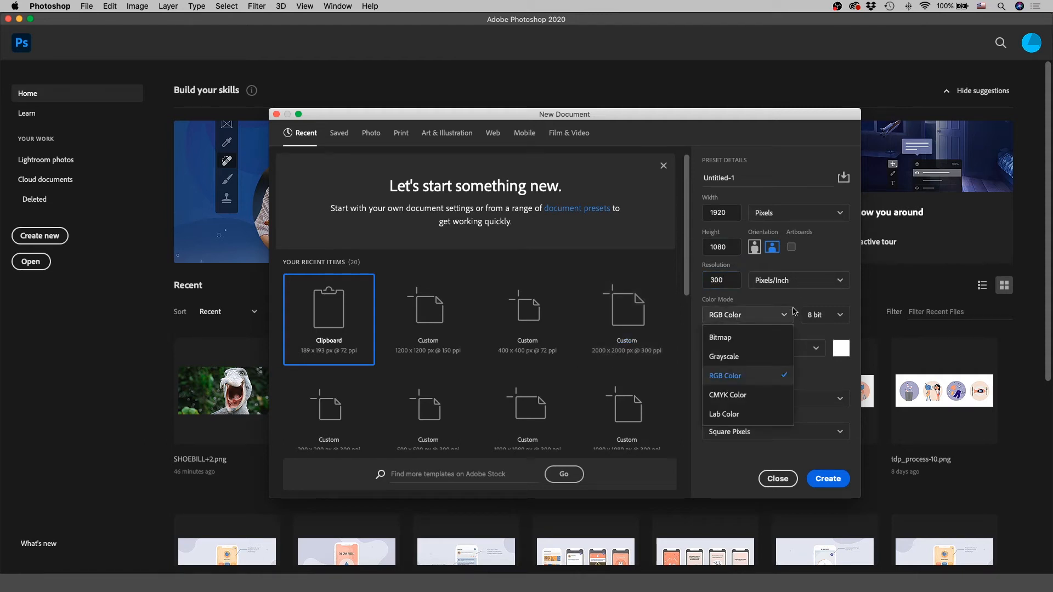
click(776, 395)
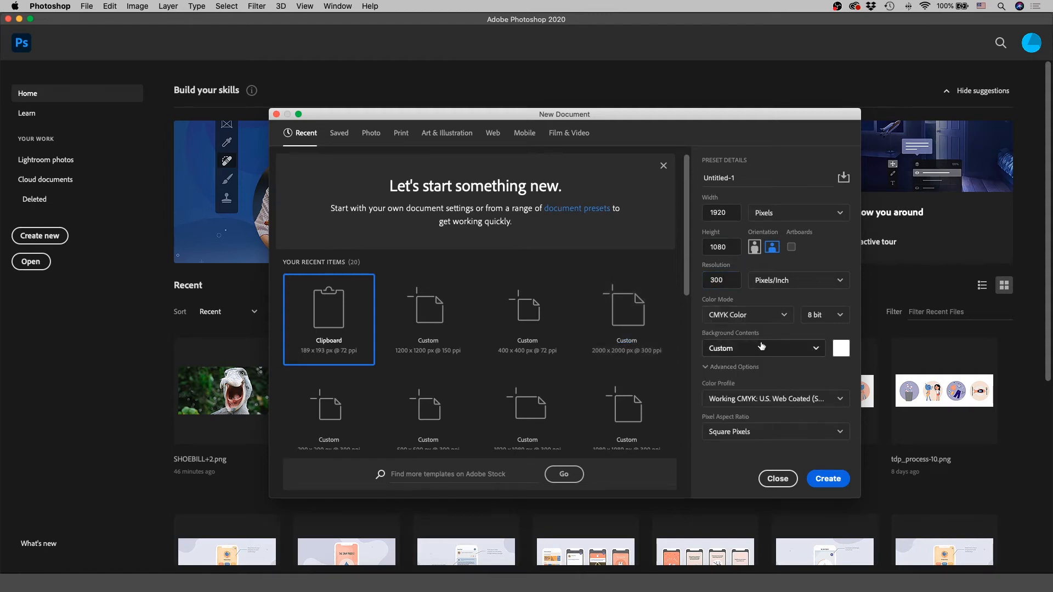
click(782, 349)
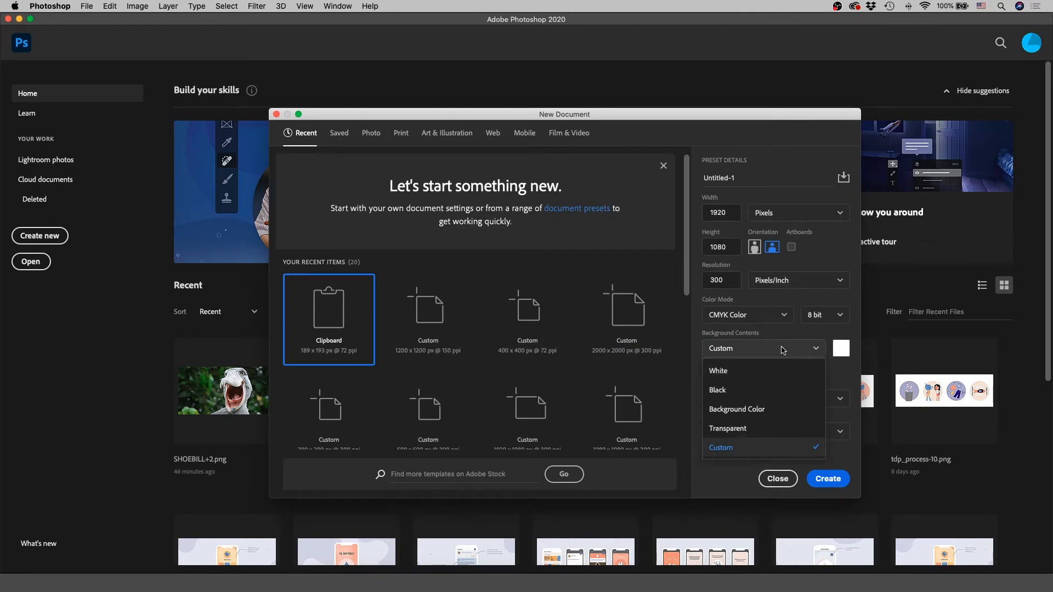
click(783, 374)
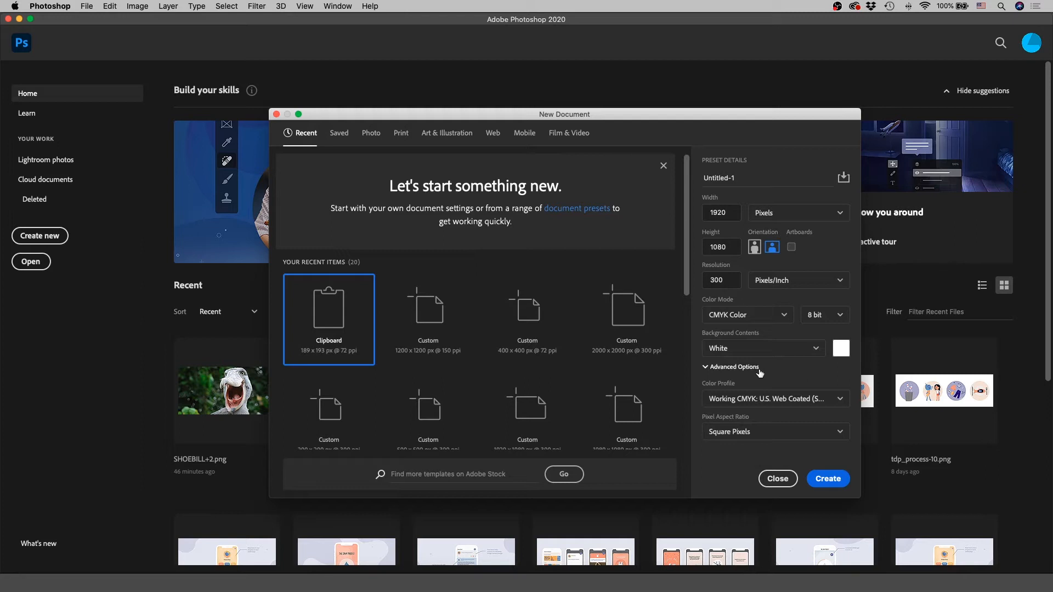
click(759, 368)
click(758, 368)
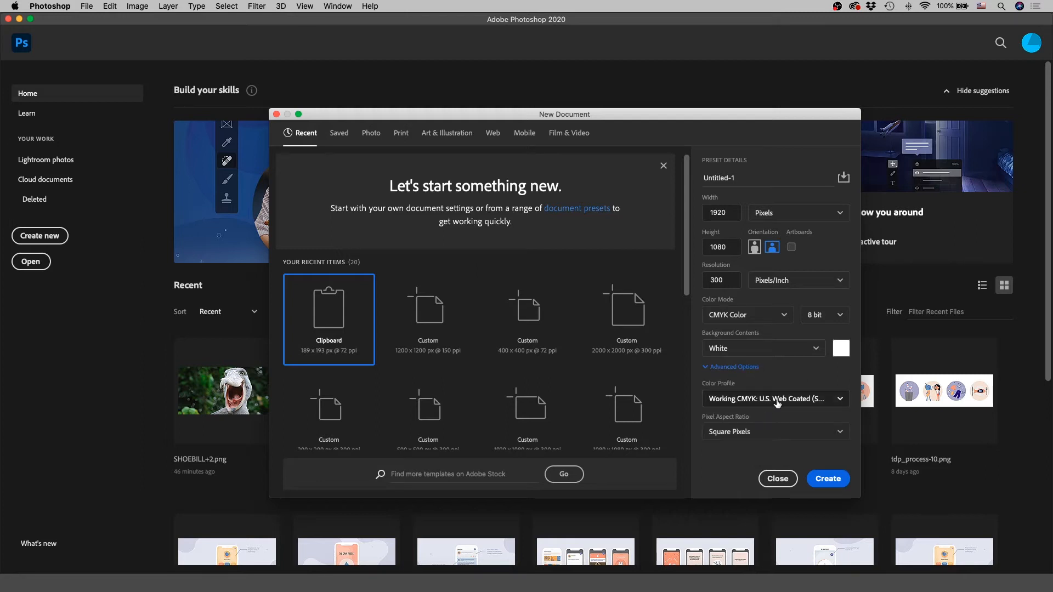
click(778, 400)
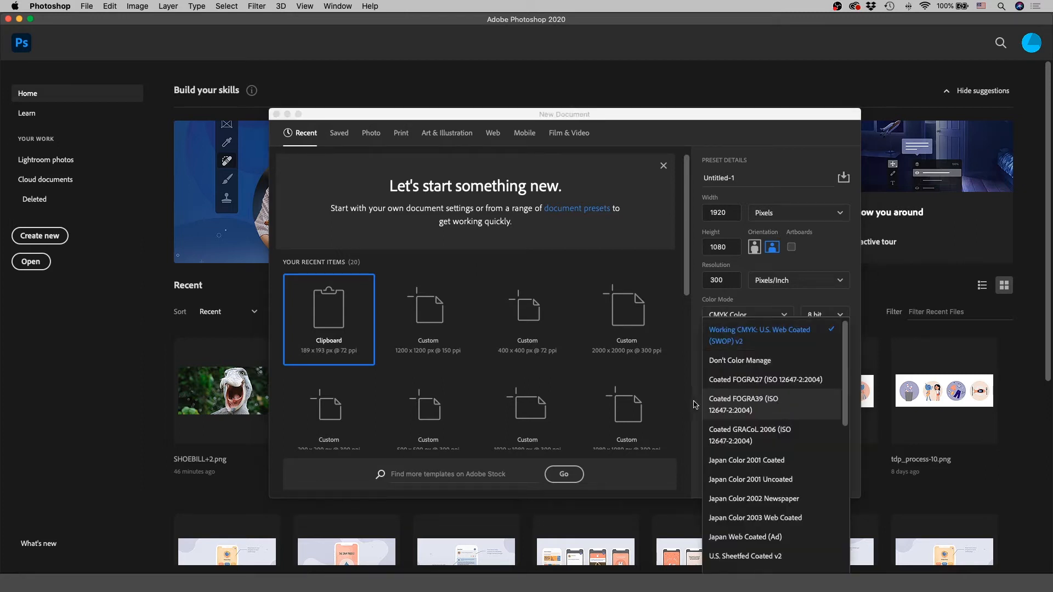
scroll(745, 412, down, 10)
scroll(674, 418, down, 1)
click(696, 413)
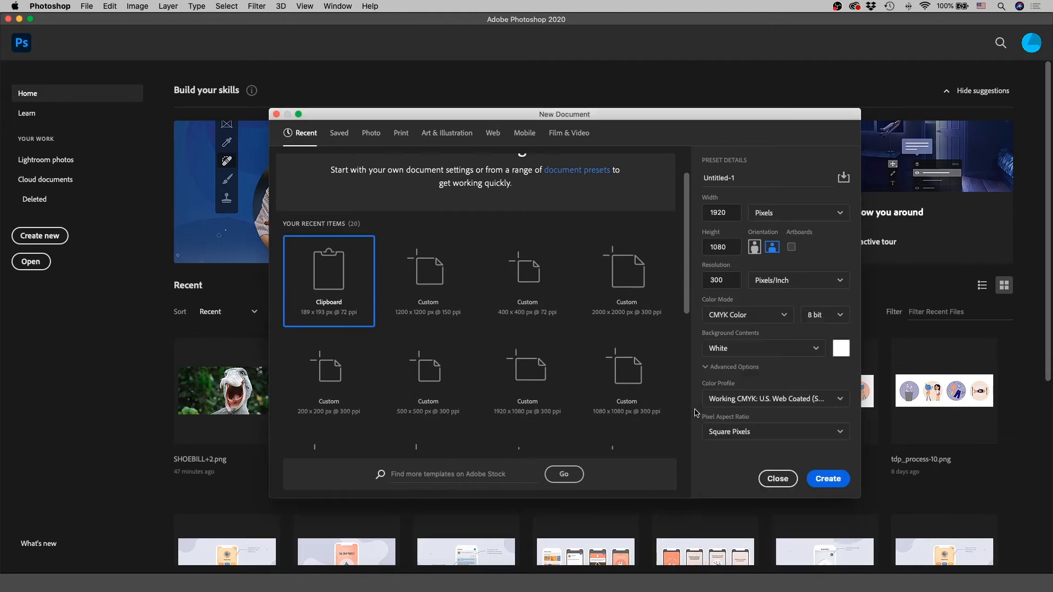
click(829, 478)
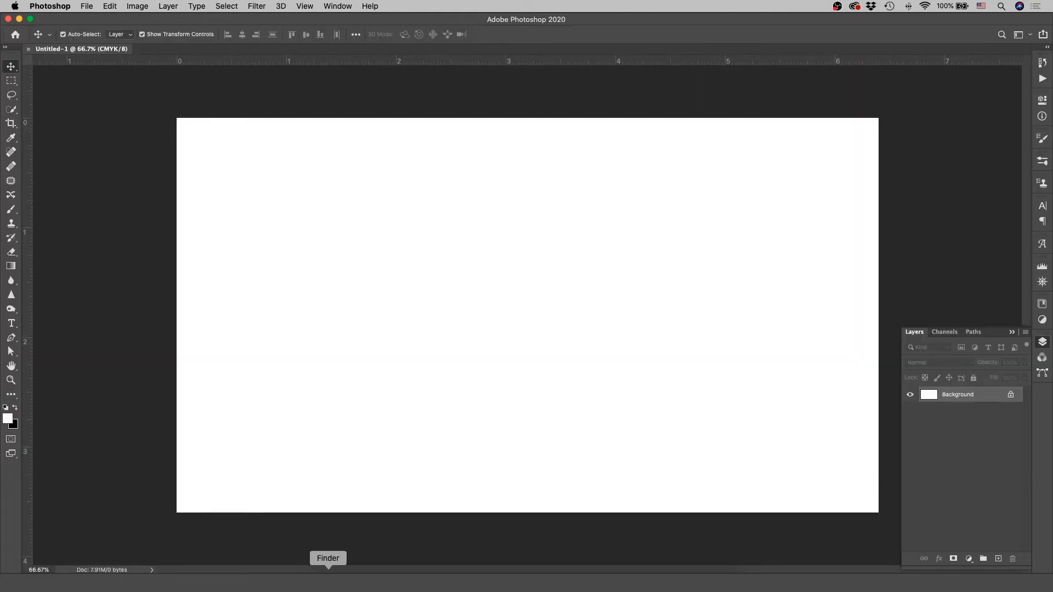
Step: Place the SHOEBILL+2 image from Finder onto the blank canvas and commit the placement
click(328, 584)
drag(811, 118, 387, 264)
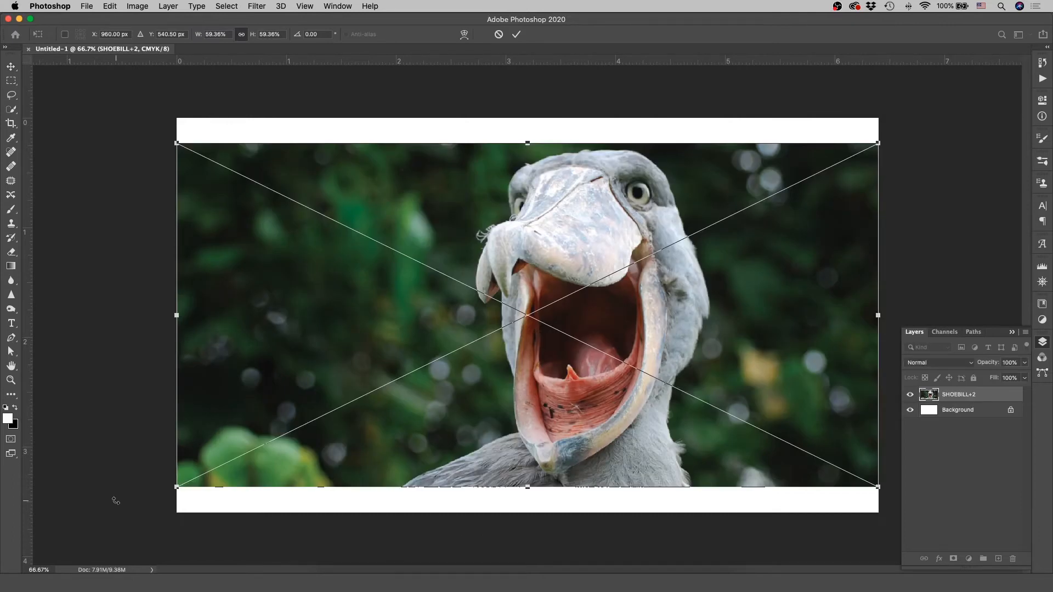
click(516, 34)
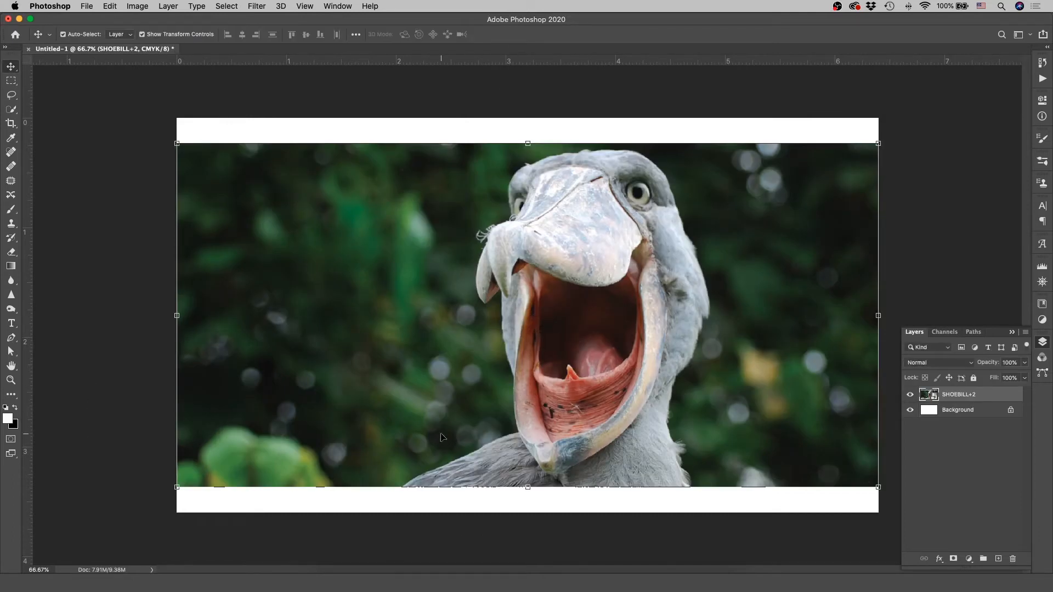
Step: Open the SHOEBILL+2.png image from Finder as its own document and compare it with the Untitled-1 document
click(327, 573)
drag(802, 121, 435, 564)
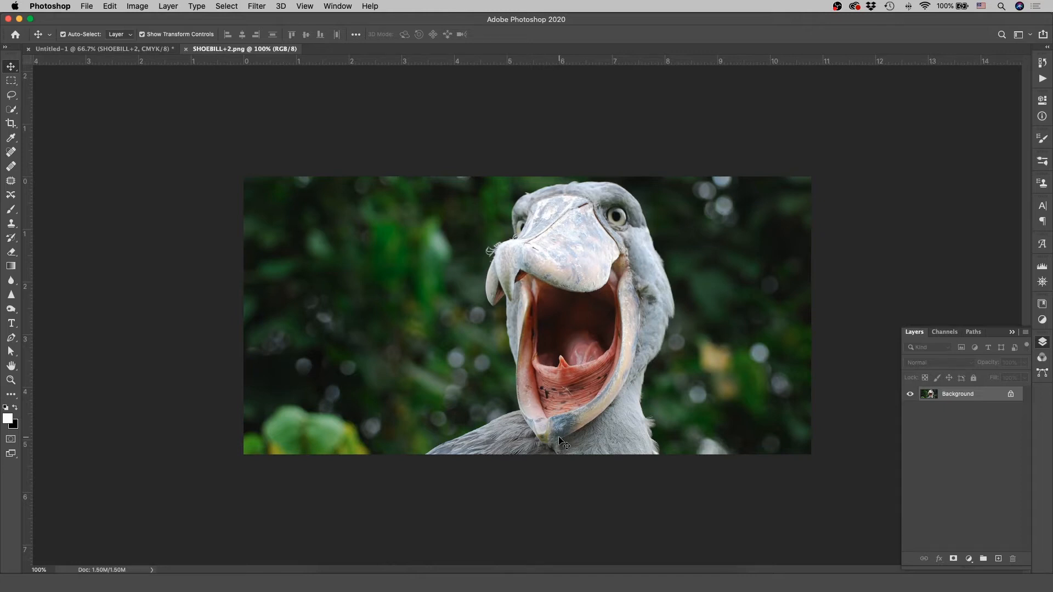
click(84, 50)
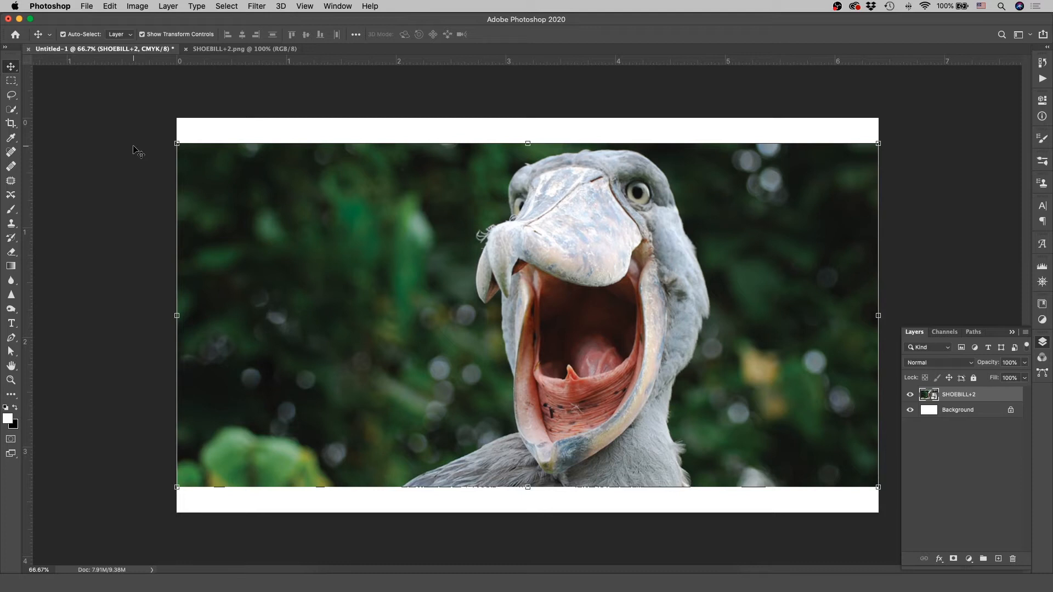
click(227, 50)
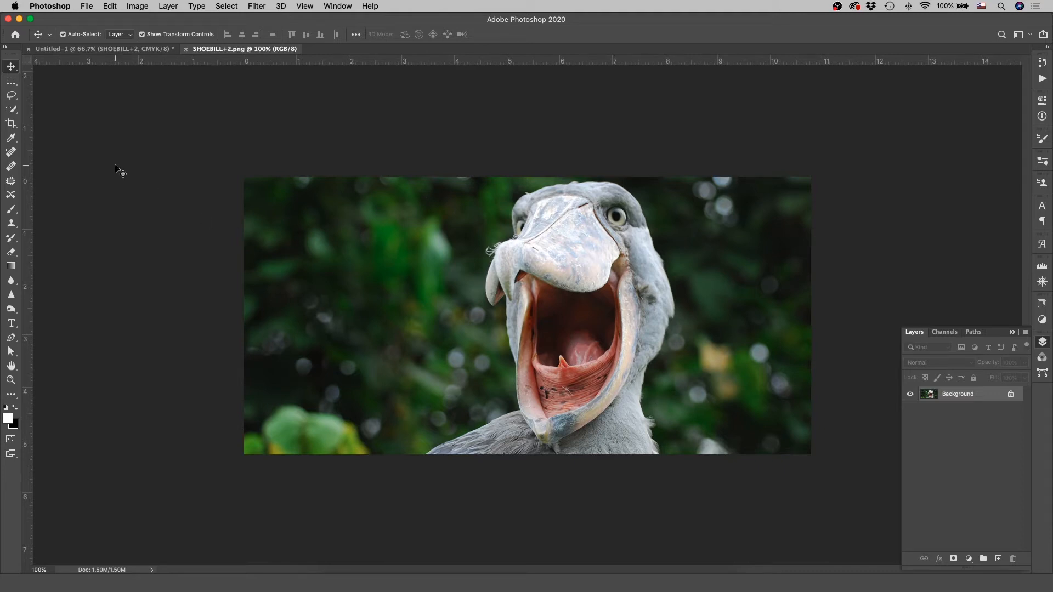
Step: Narrow the crop area of SHOEBILL+2.png from both sides to frame the bird with the Crop tool
click(11, 124)
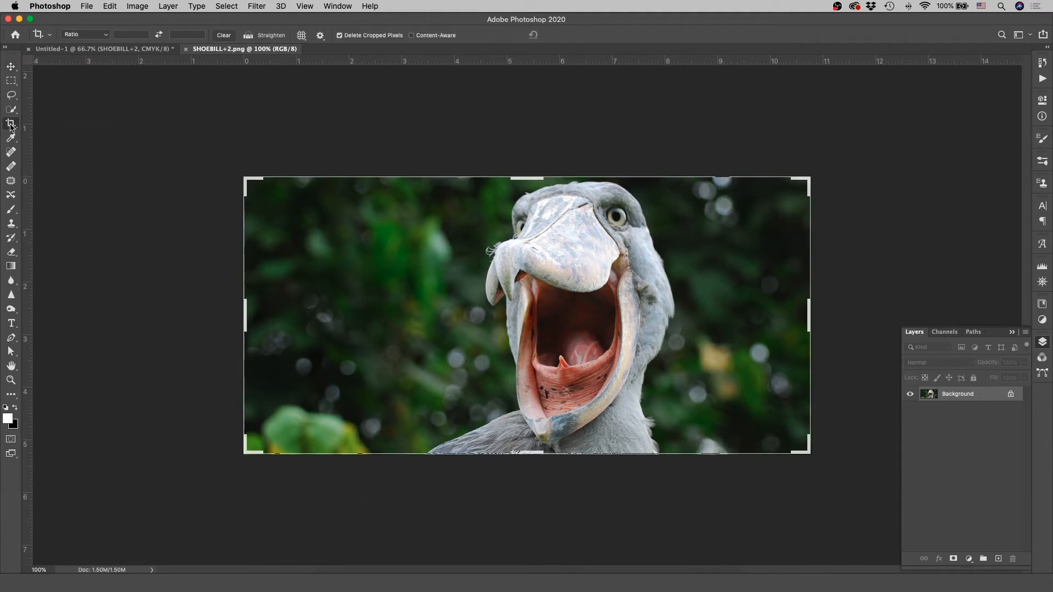
drag(246, 313, 320, 324)
drag(737, 328, 678, 326)
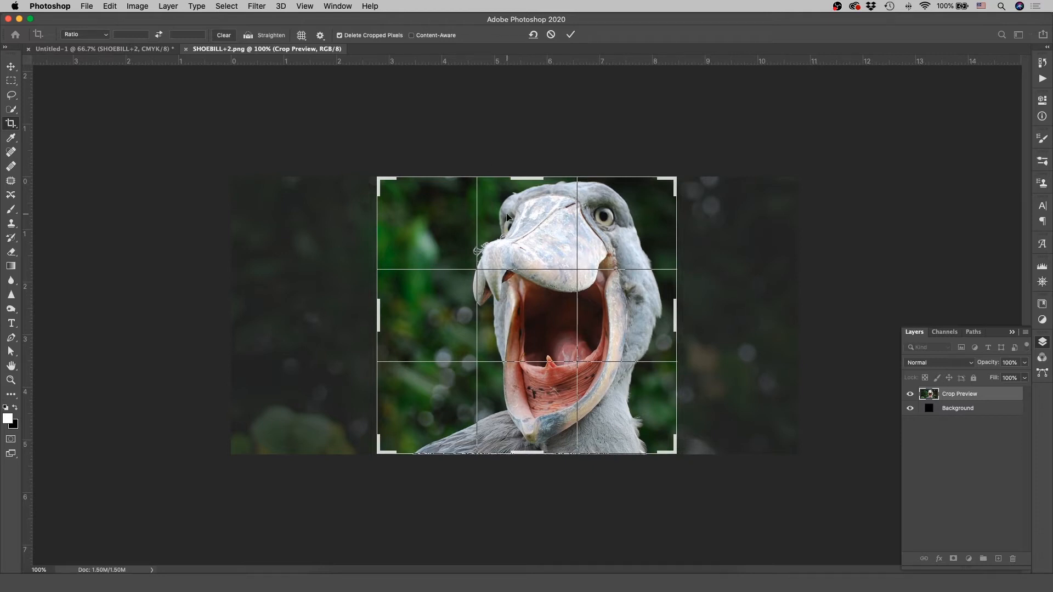
Step: Constrain the crop to the 1 : 1 (Square) ratio and adjust its sides to the full image height around the bird
click(91, 36)
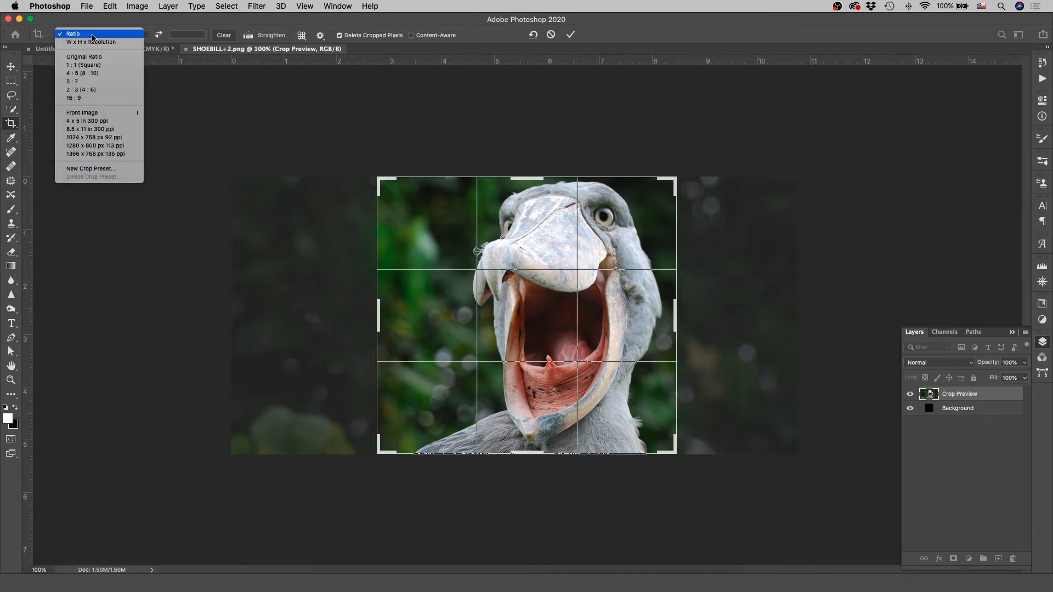
click(91, 65)
drag(633, 333, 615, 330)
mouse_move(390, 317)
mouse_down()
mouse_move(403, 317)
mouse_move(357, 316)
mouse_move(453, 307)
mouse_move(348, 310)
mouse_move(390, 317)
mouse_up()
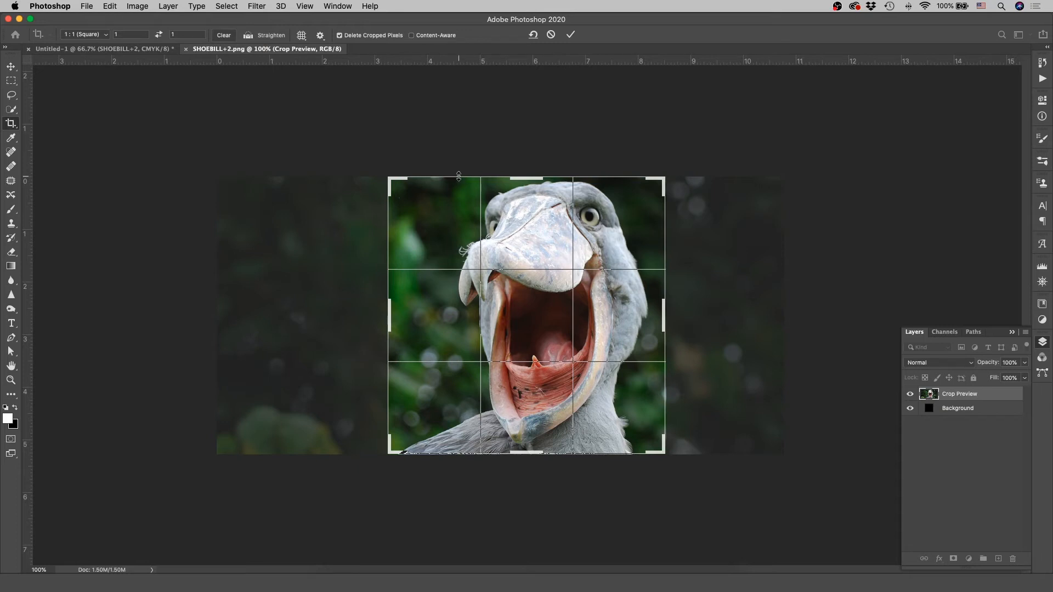
Step: Try the Straighten tool with a near-vertical line beside the bird and apply the square crop
click(249, 36)
drag(691, 195, 706, 457)
click(569, 34)
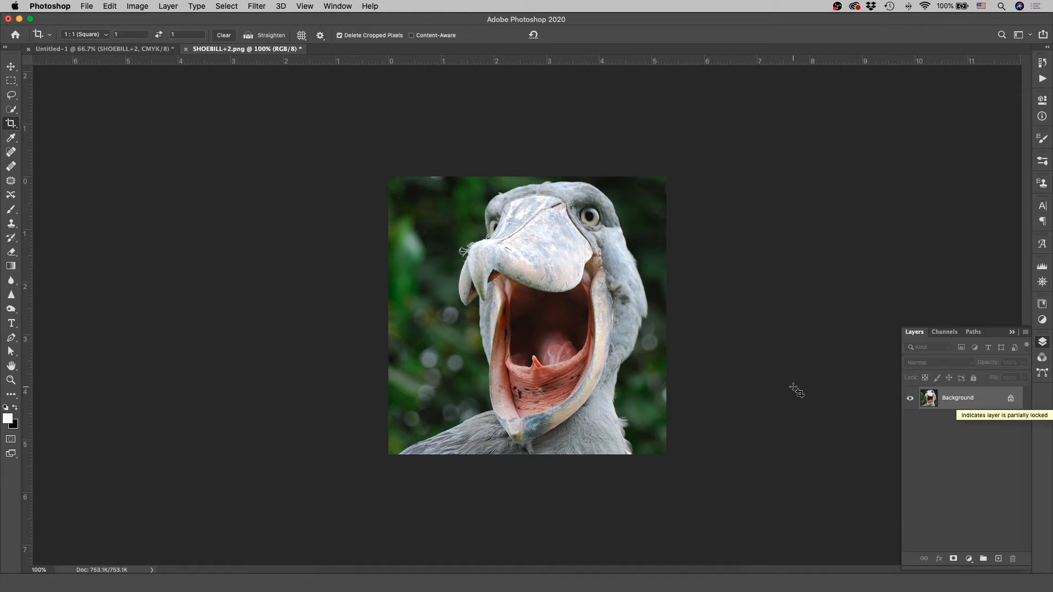
Step: Try to move the cropped bird image and convert its Background layer to a normal layer
click(10, 68)
drag(575, 305, 461, 321)
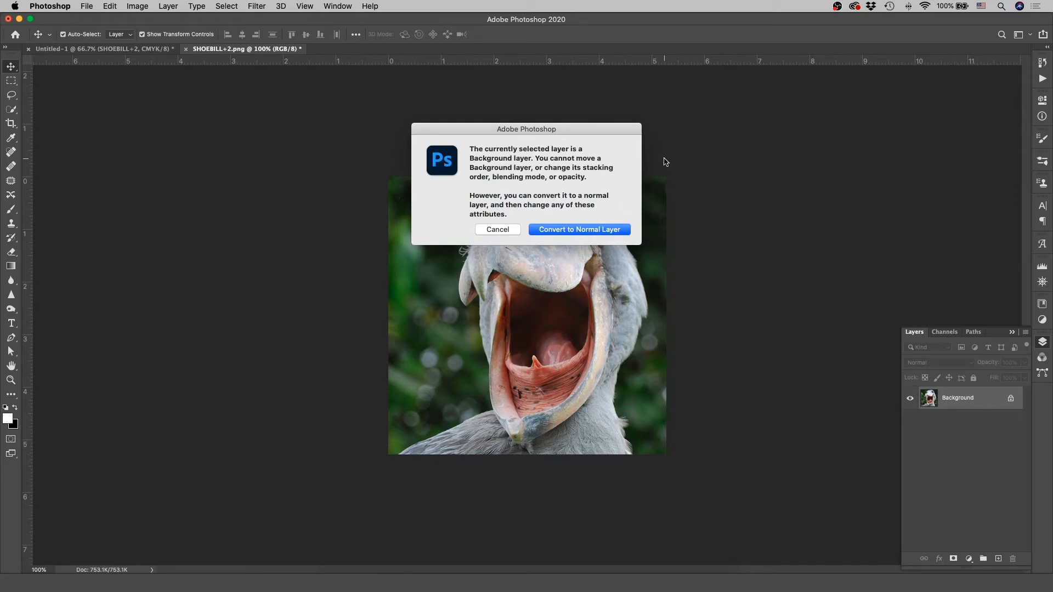
click(565, 230)
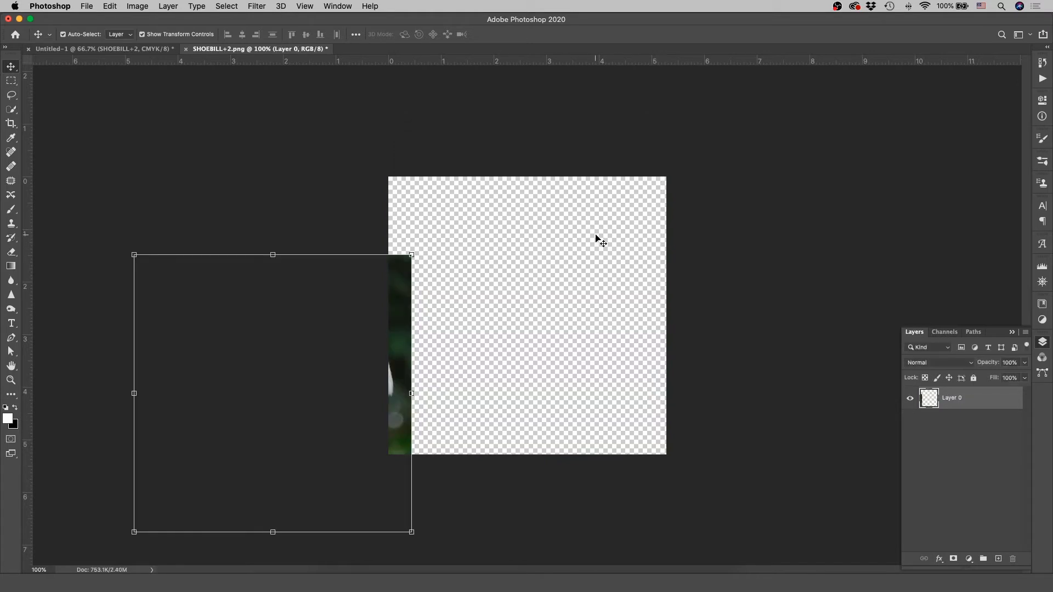
Step: Move the bird image layer back to cover the whole canvas and add an empty layer above it
drag(393, 418, 644, 336)
key(super+z)
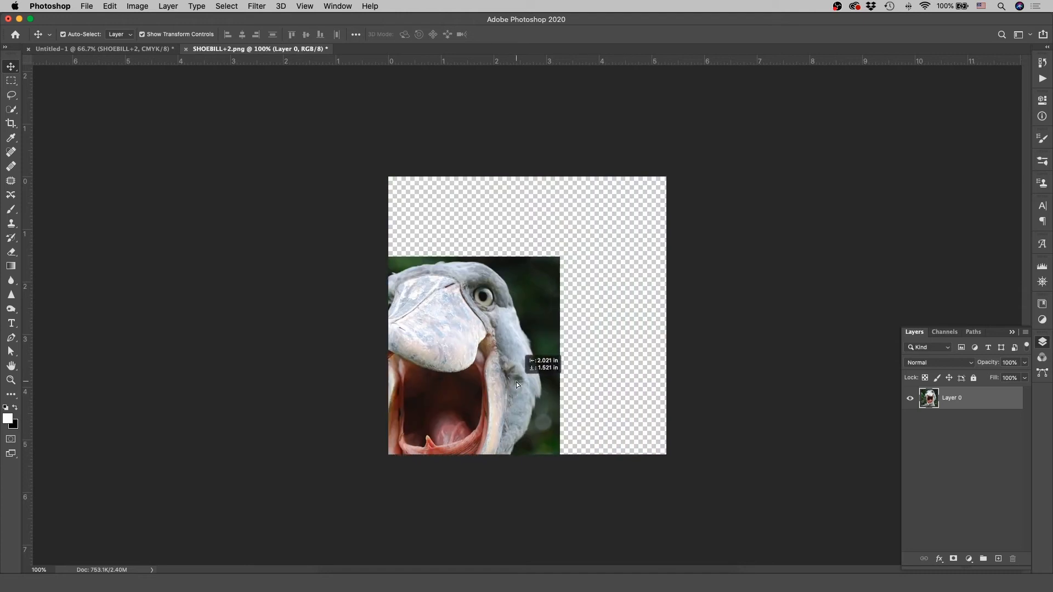
drag(512, 345, 619, 263)
click(997, 559)
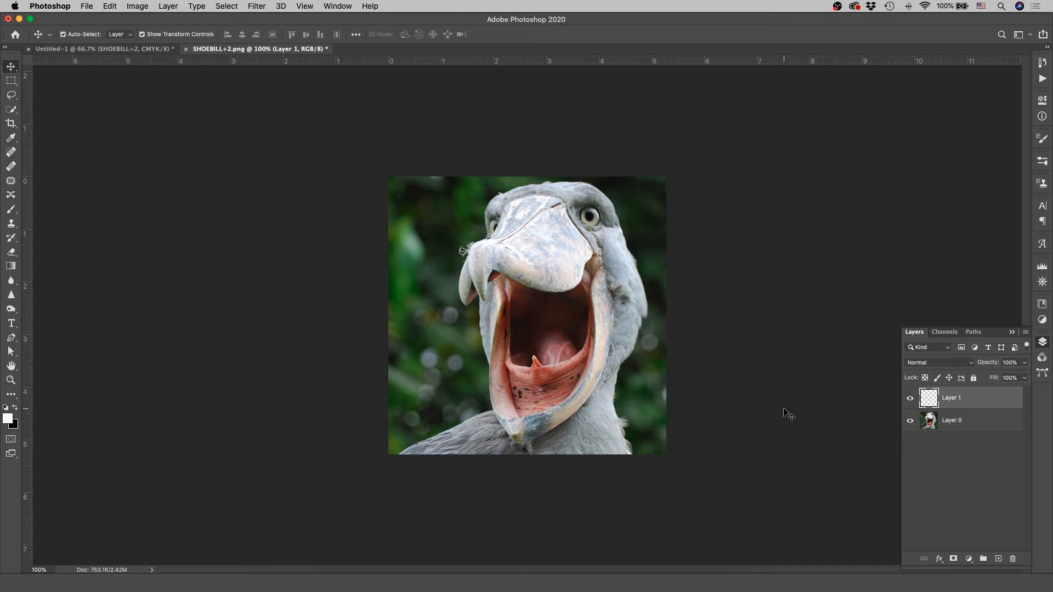
Step: Paint a white zigzag over the bird on Layer 0 with the Brush and erase across its lower part
click(958, 421)
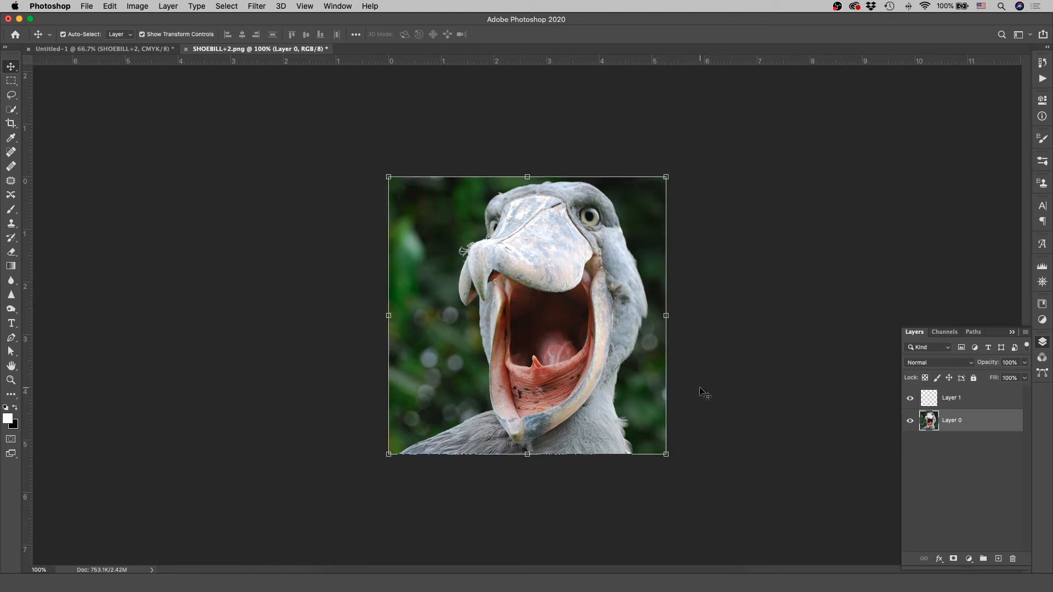
key(b)
mouse_move(589, 275)
mouse_down()
mouse_move(449, 381)
mouse_move(438, 416)
mouse_move(406, 406)
mouse_move(500, 234)
mouse_up()
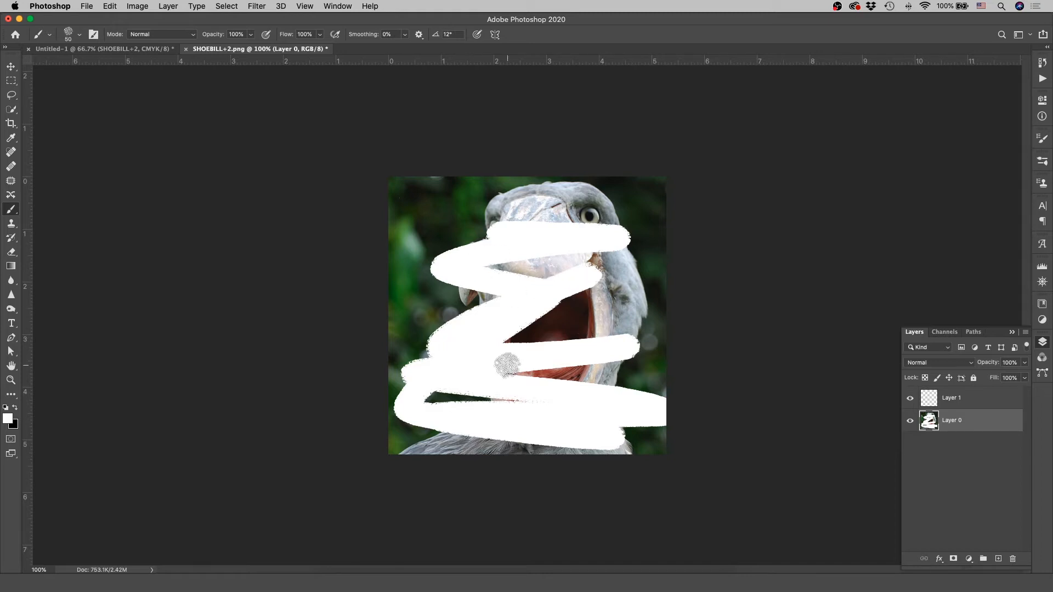
key(e)
mouse_move(442, 315)
mouse_down()
mouse_move(638, 351)
mouse_move(603, 451)
mouse_up()
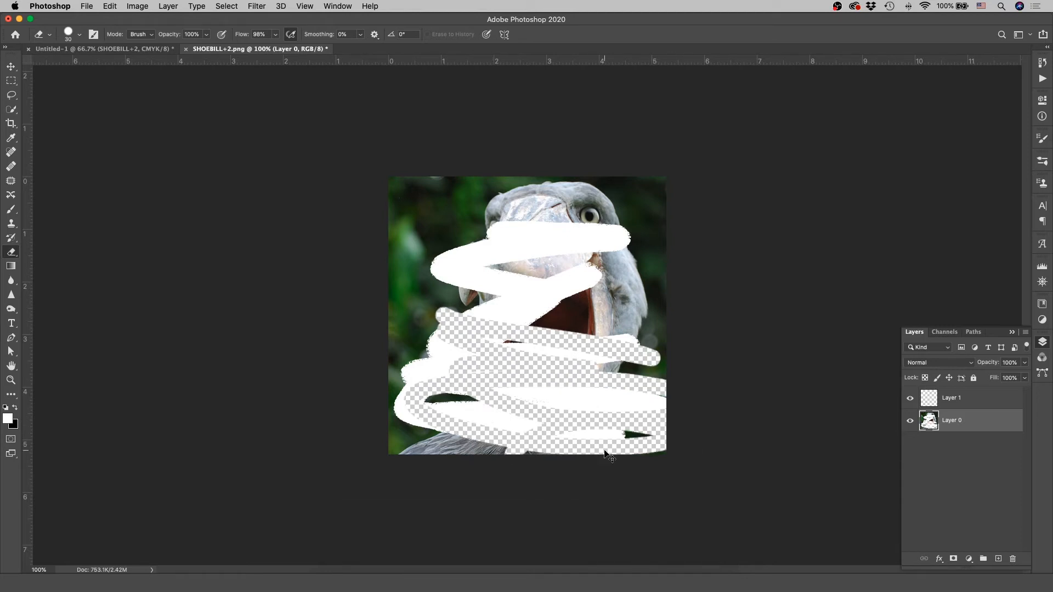
Step: Undo the brush and eraser strokes on the bird layer
key(super+z)
key(super+z)
key(super+z)
key(super+z)
key(super+shift+z)
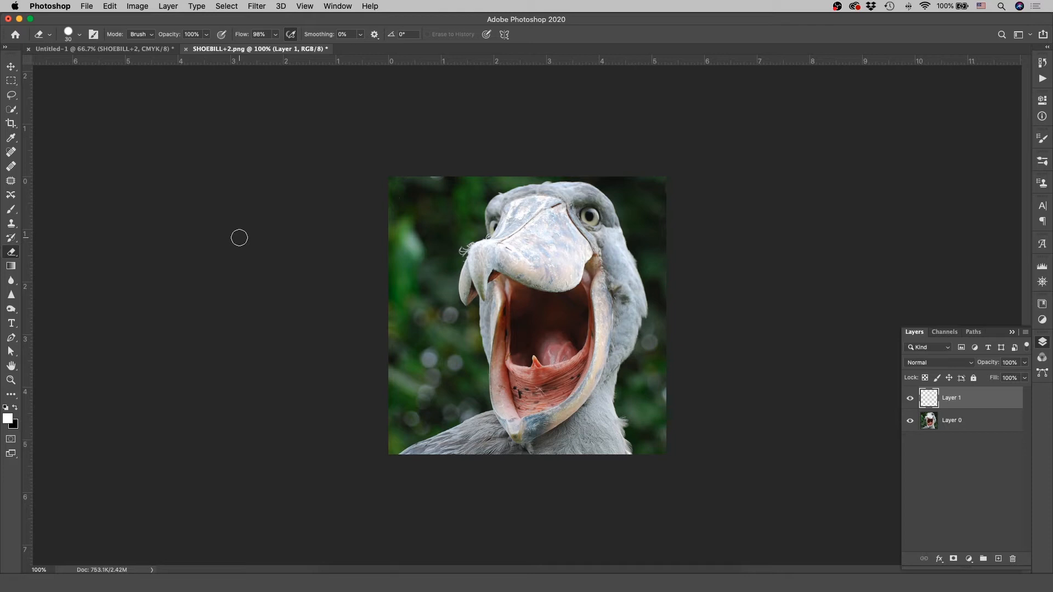
Step: In the Image Size settings, set the resolution to 300 pixels/inch and inspect the bird's beak in the preview
click(134, 6)
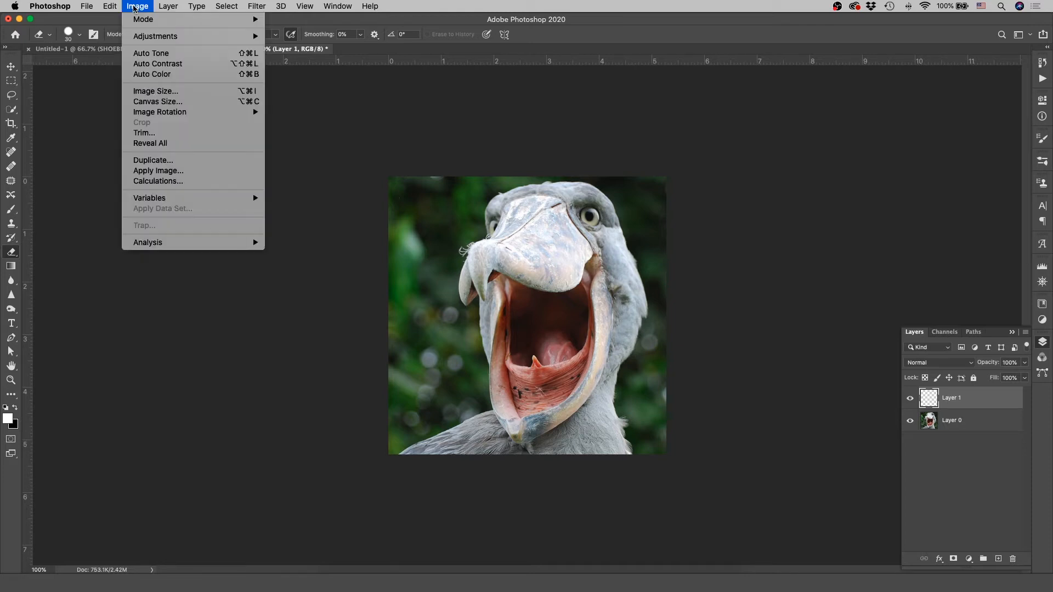
click(160, 91)
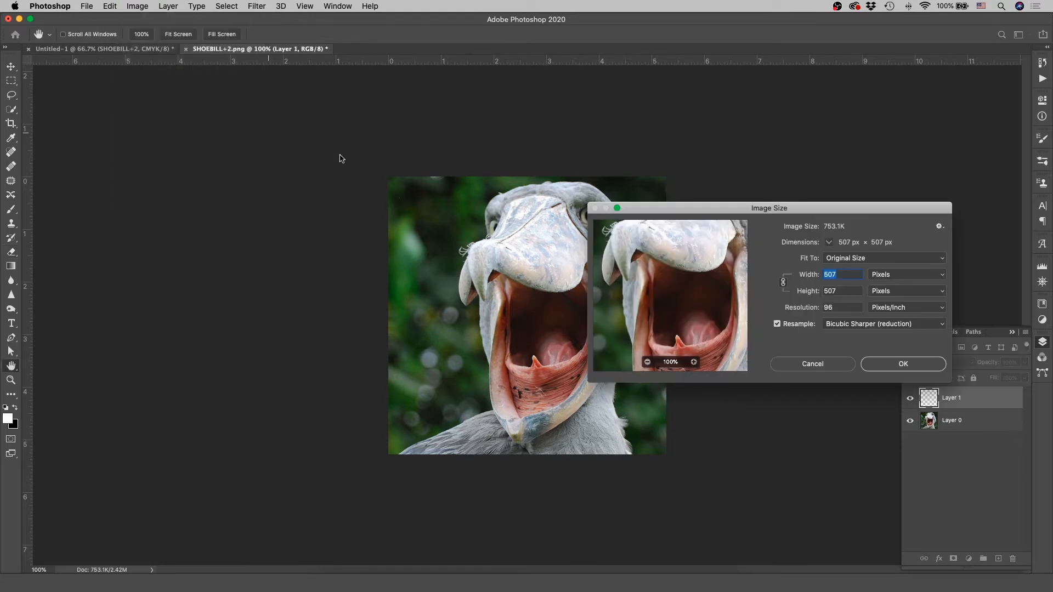
drag(851, 206, 639, 200)
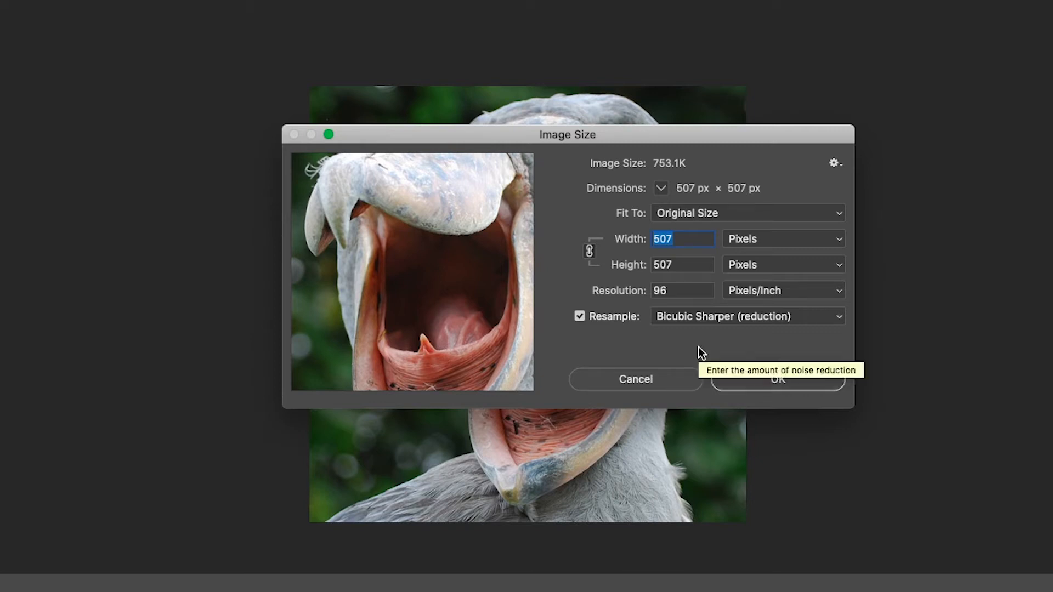
double_click(682, 291)
text(300)
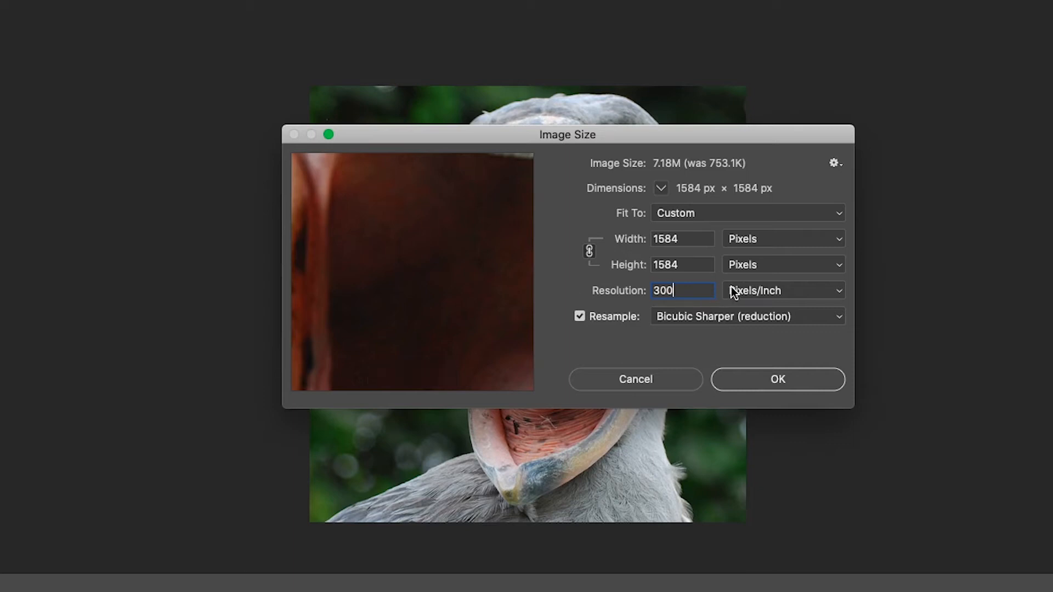
drag(395, 272, 430, 265)
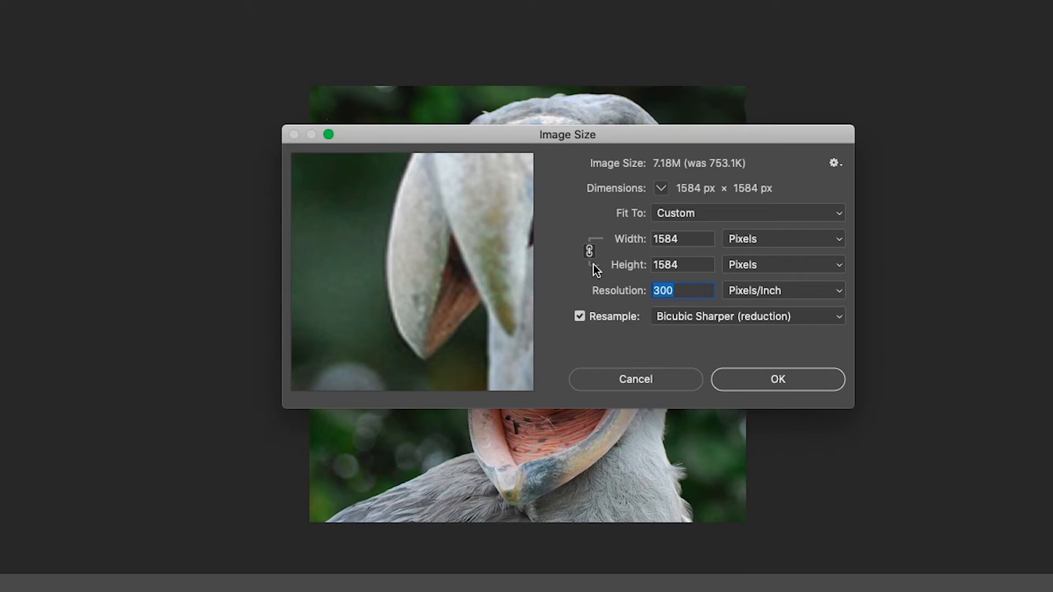
Step: Set the image width to 500 pixels with proportions linked, inspect the preview and apply the resize
click(701, 238)
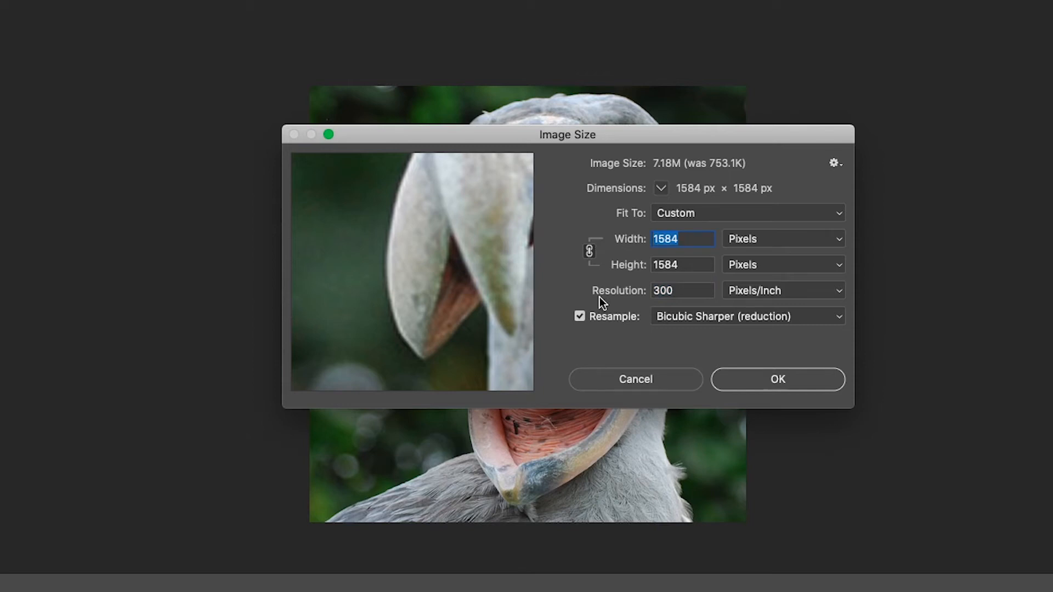
text(500)
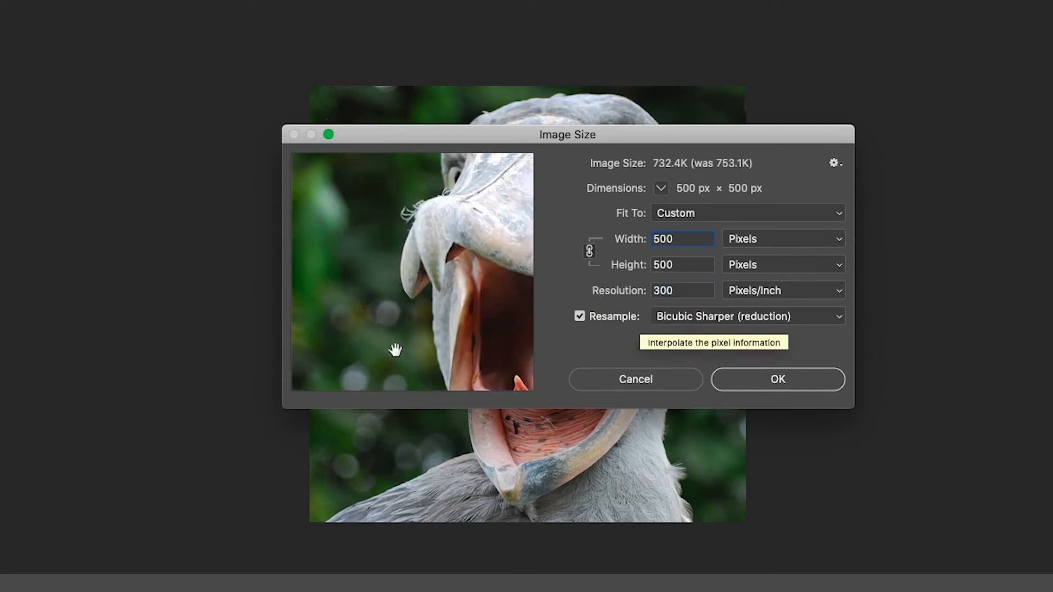
drag(471, 253, 434, 268)
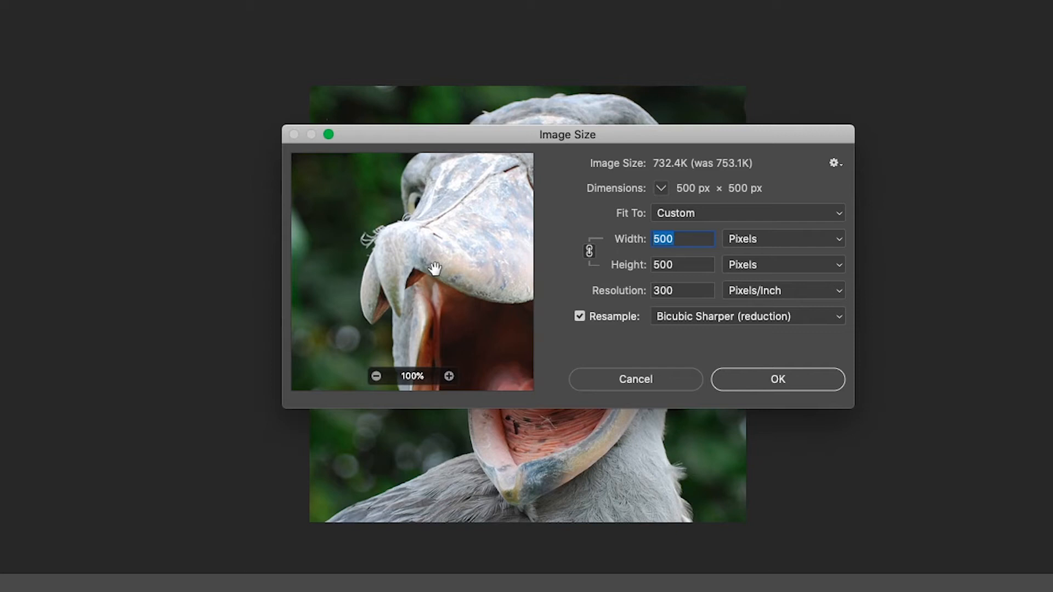
click(787, 384)
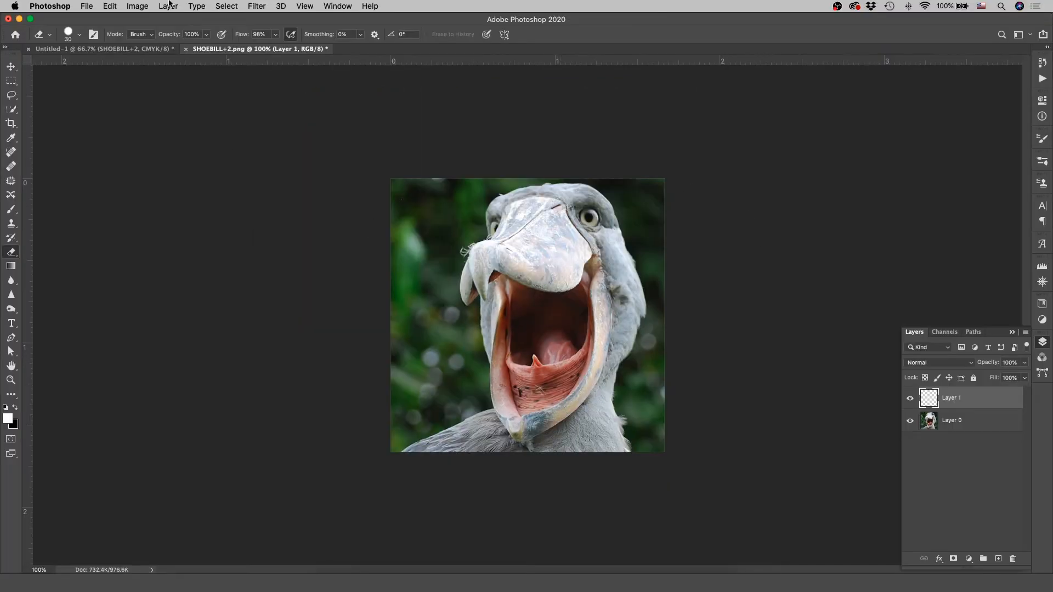
Step: Try a canvas size of 40 by 40 inches with the centre anchor, and cancel without applying it
key(z)
drag(529, 222, 595, 228)
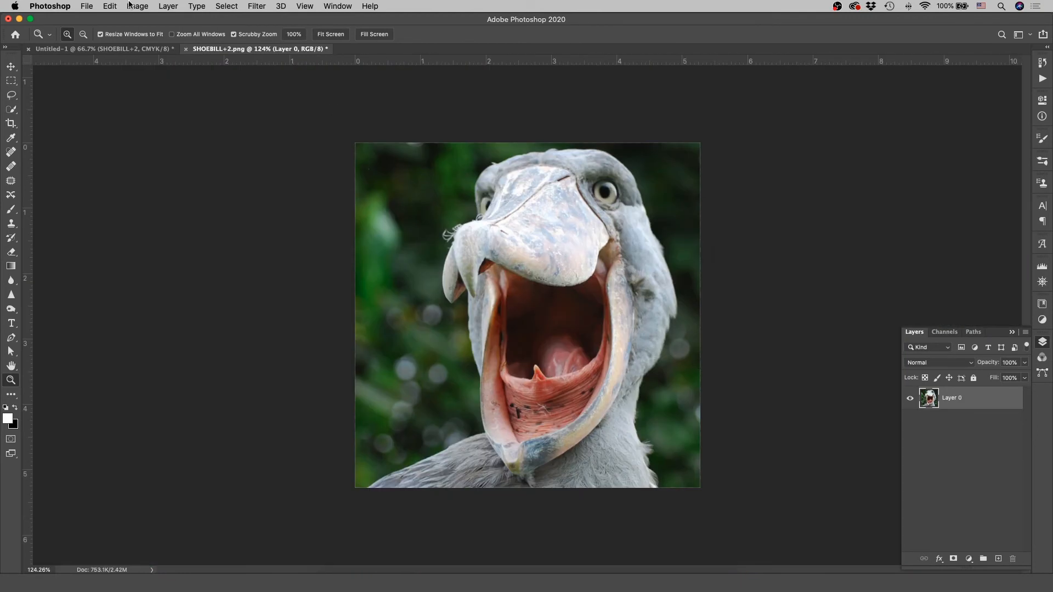
click(137, 6)
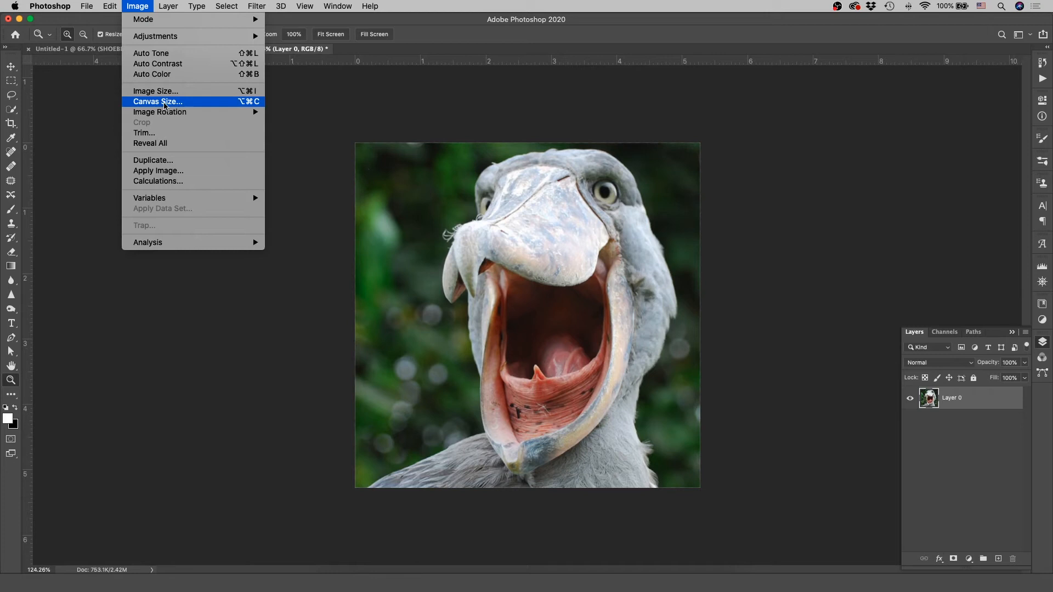
click(164, 102)
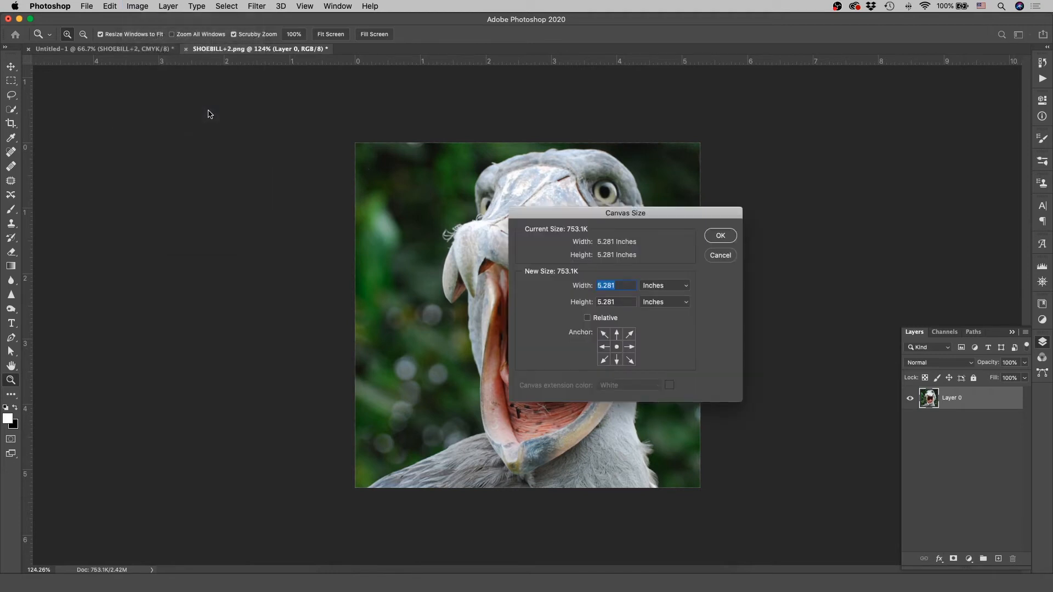
drag(650, 213, 787, 192)
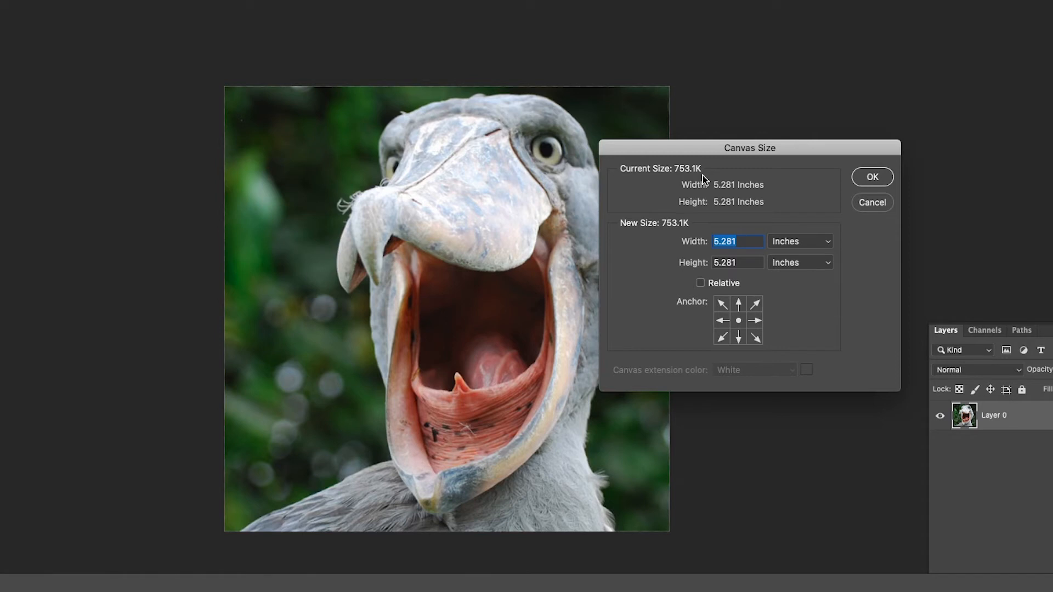
text(40)
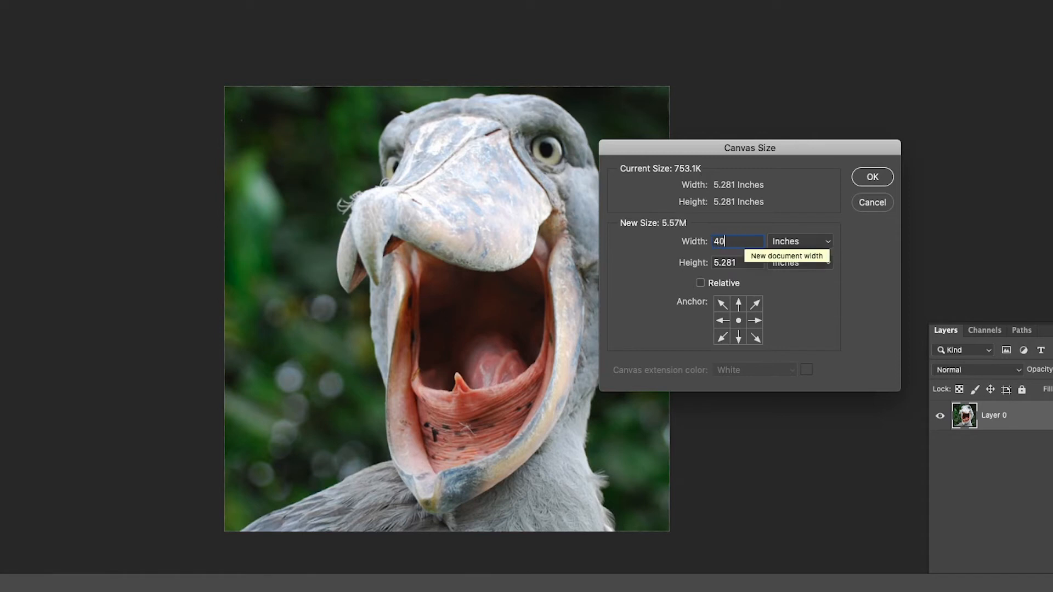
key(Tab)
text(40)
click(639, 257)
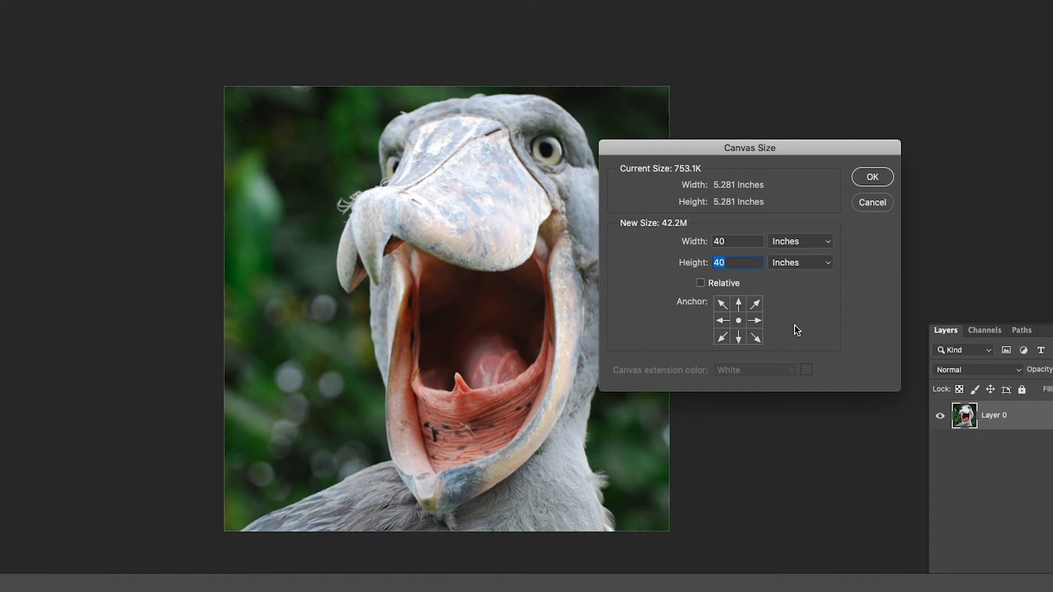
click(874, 204)
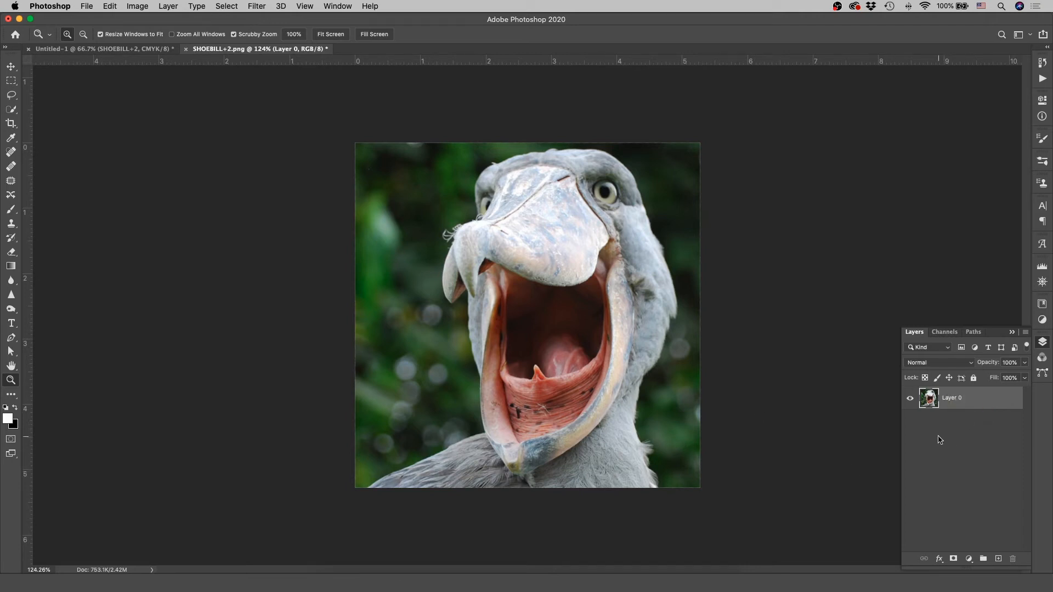
Step: Duplicate Layer 0 within the same document and name the duplicate "Shoebill Copy"
right_click(966, 400)
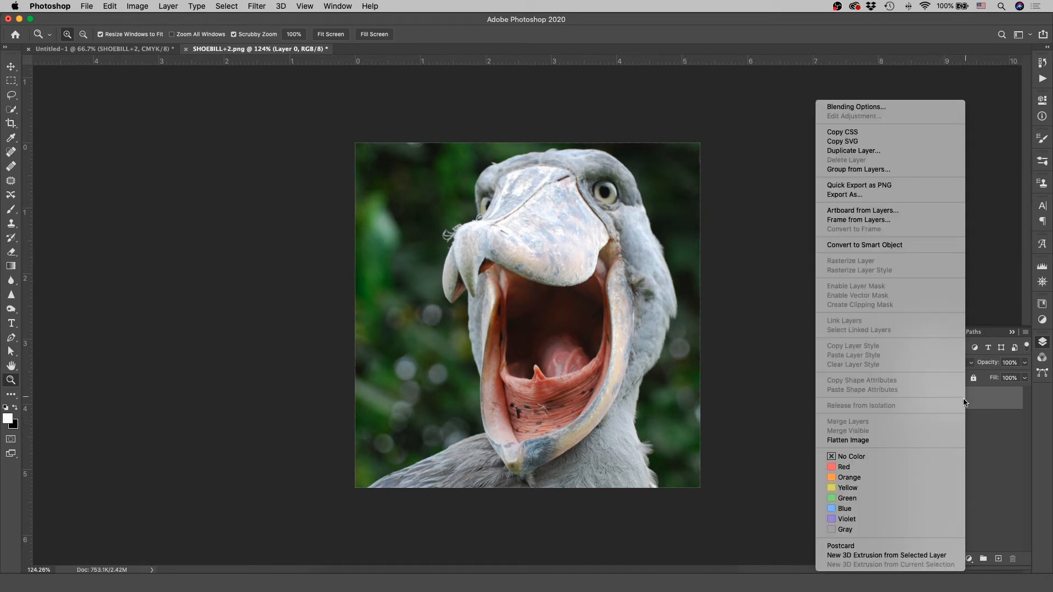
click(853, 151)
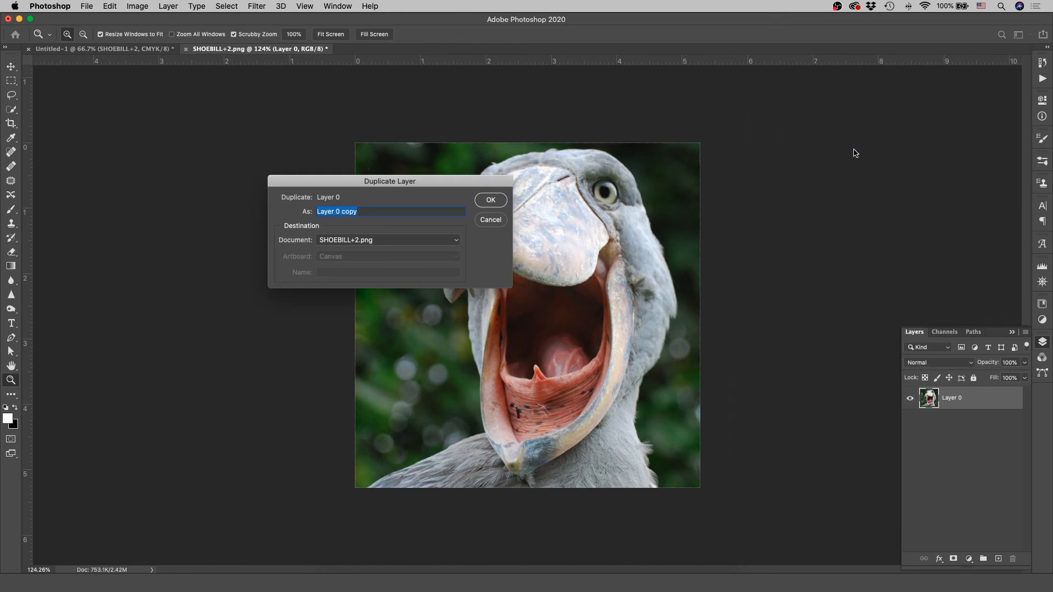
drag(436, 187, 605, 243)
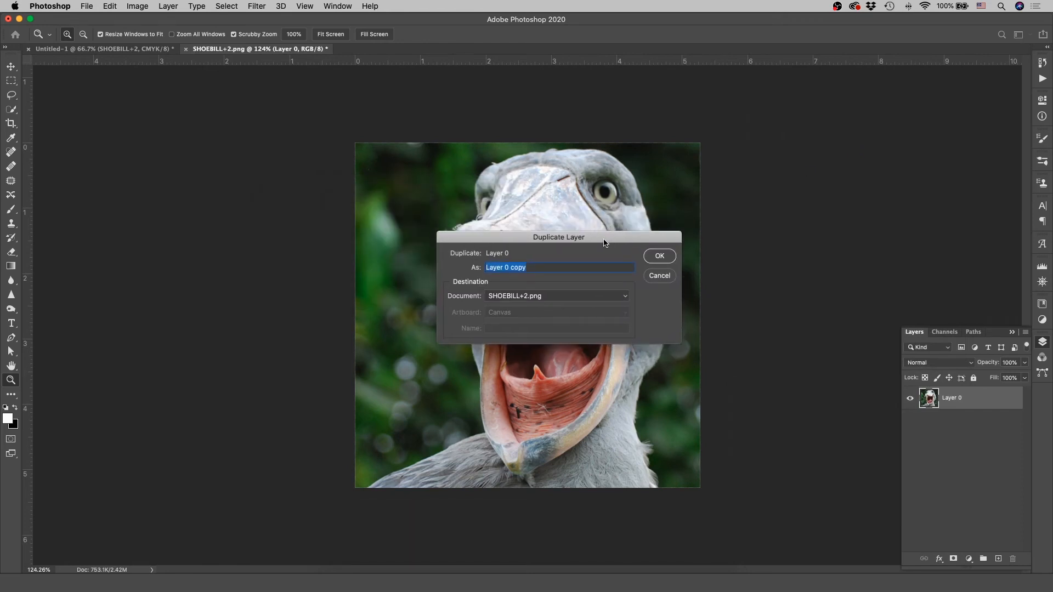
click(551, 267)
double_click(562, 267)
triple_click(585, 268)
text(Shoebill Copy)
click(645, 257)
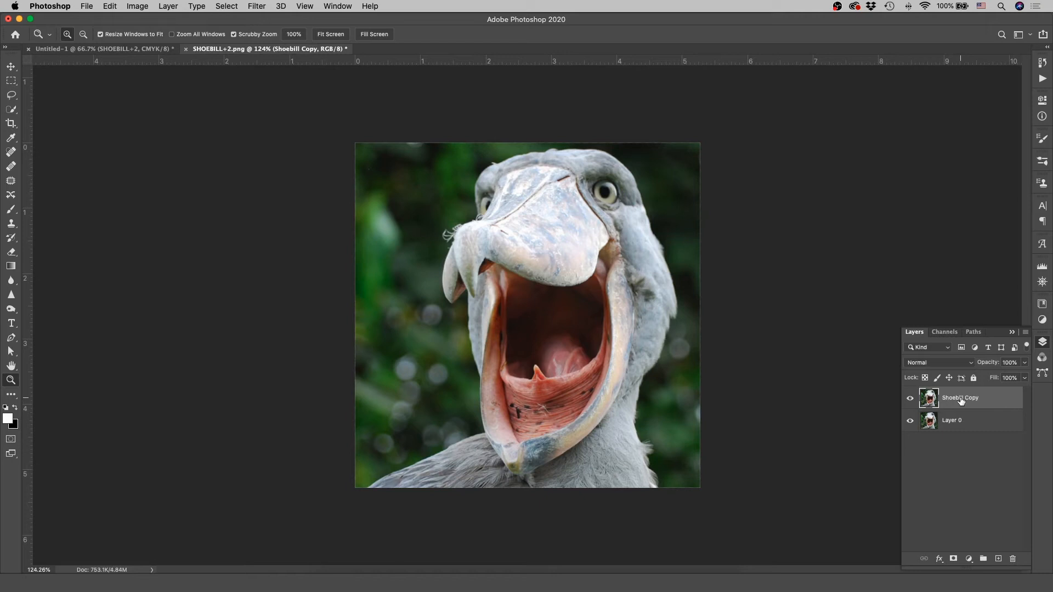
Step: Duplicate the Shoebill Copy layer and delete the extra duplicate
key(super+j)
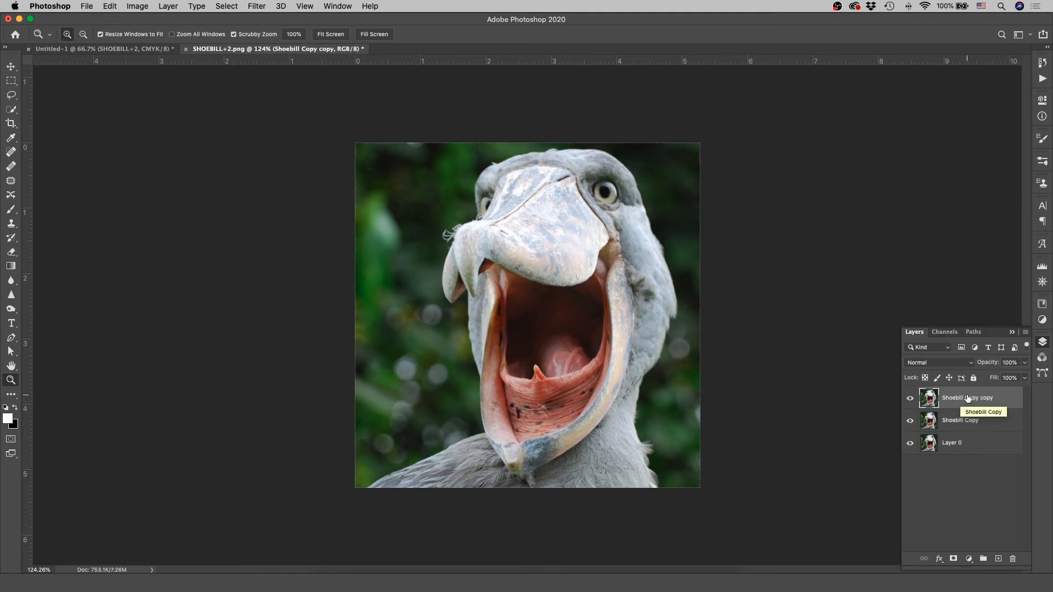
key(BackSpace)
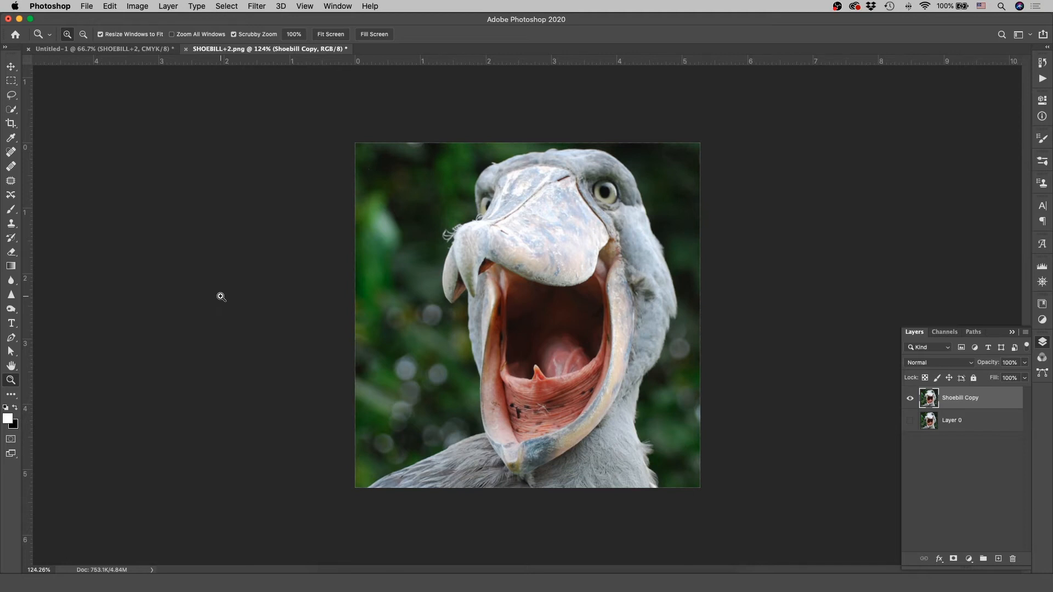
Step: Trace a closed Pen tool path around the bird's shoulder, beak, head and neck, closing it along the image's lower edge
key(p)
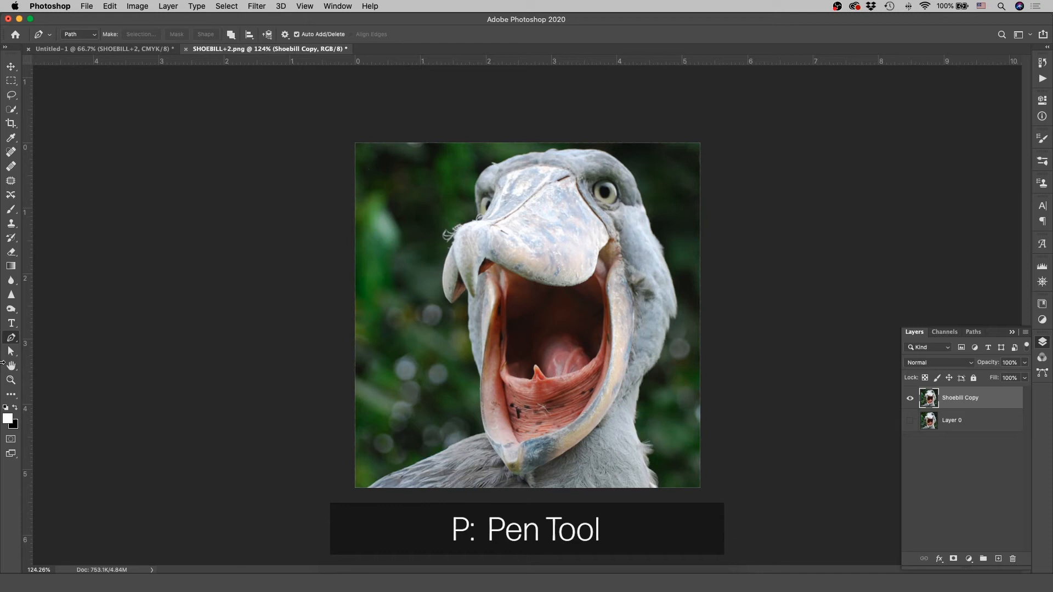
click(363, 490)
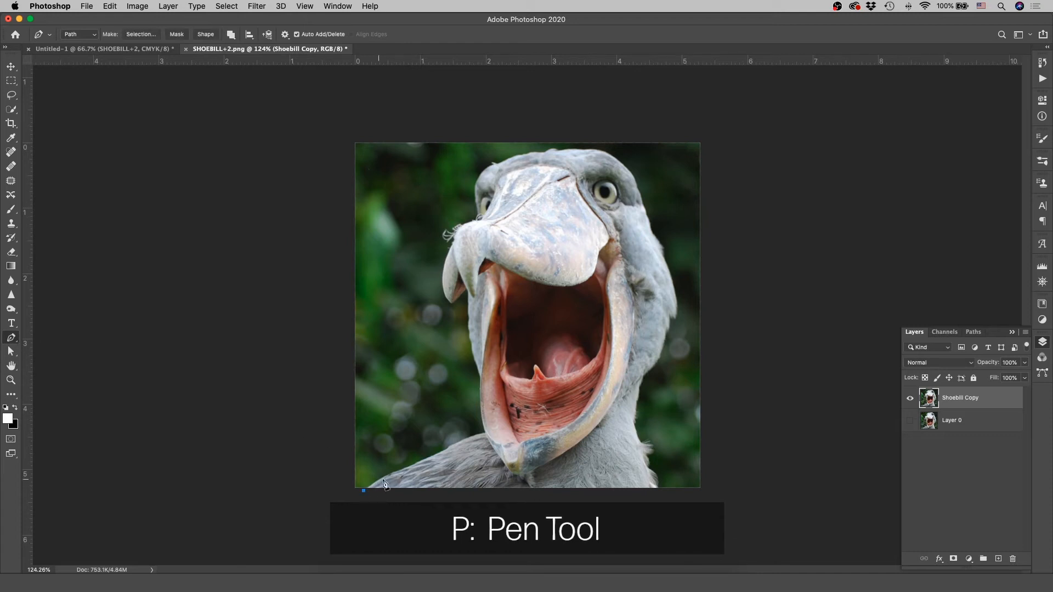
click(400, 467)
click(456, 441)
click(487, 434)
click(478, 397)
click(480, 376)
drag(466, 329, 465, 314)
click(467, 291)
click(454, 309)
click(440, 274)
drag(458, 223, 467, 220)
click(479, 214)
drag(481, 173, 489, 155)
click(529, 152)
drag(599, 149, 614, 153)
drag(642, 190, 649, 215)
drag(673, 270, 679, 294)
drag(662, 358, 651, 373)
drag(638, 421, 639, 449)
click(662, 488)
click(364, 488)
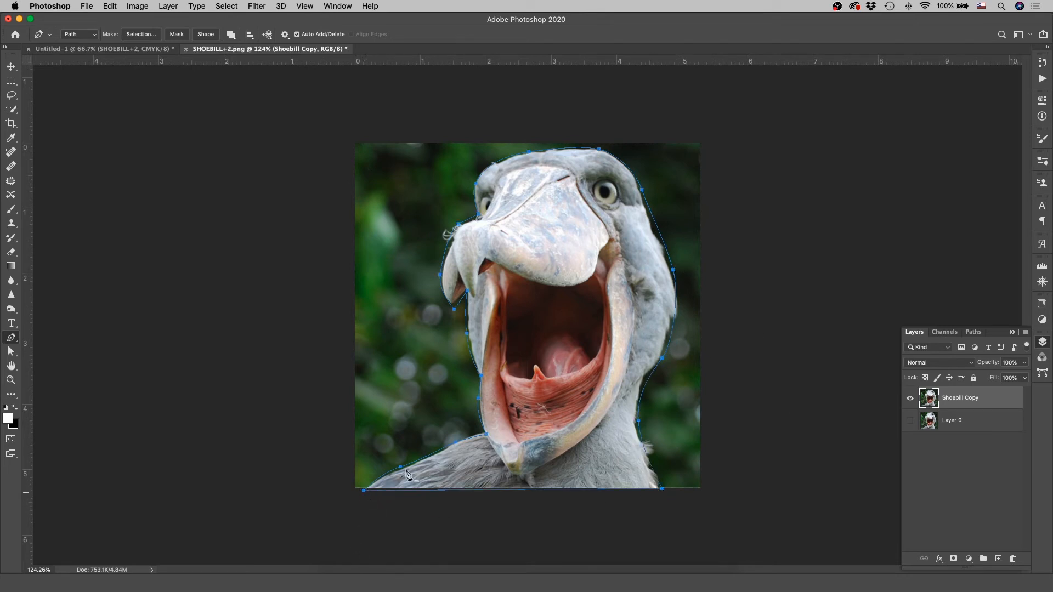
Step: Make a vector mask from the bird path on the Shoebill Copy layer, look at the path operations, and undo the mask
click(178, 35)
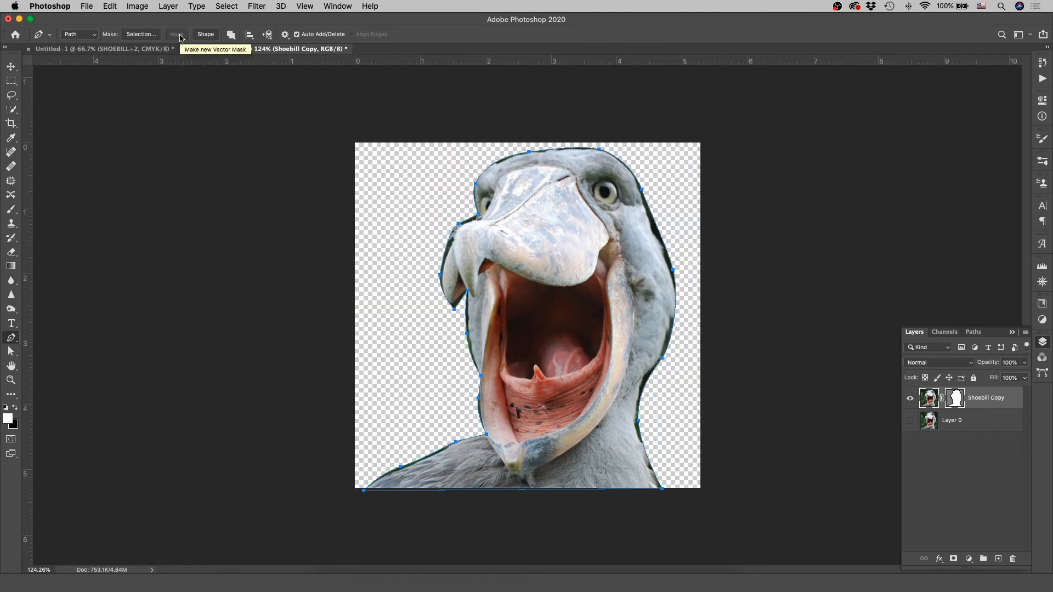
click(955, 401)
click(232, 36)
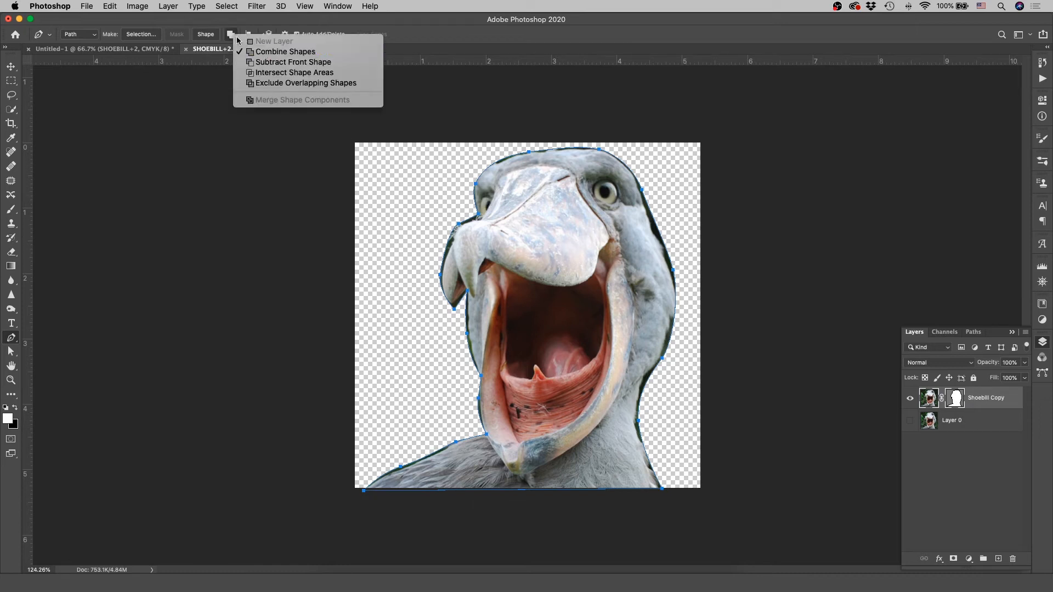
click(228, 36)
key(super+z)
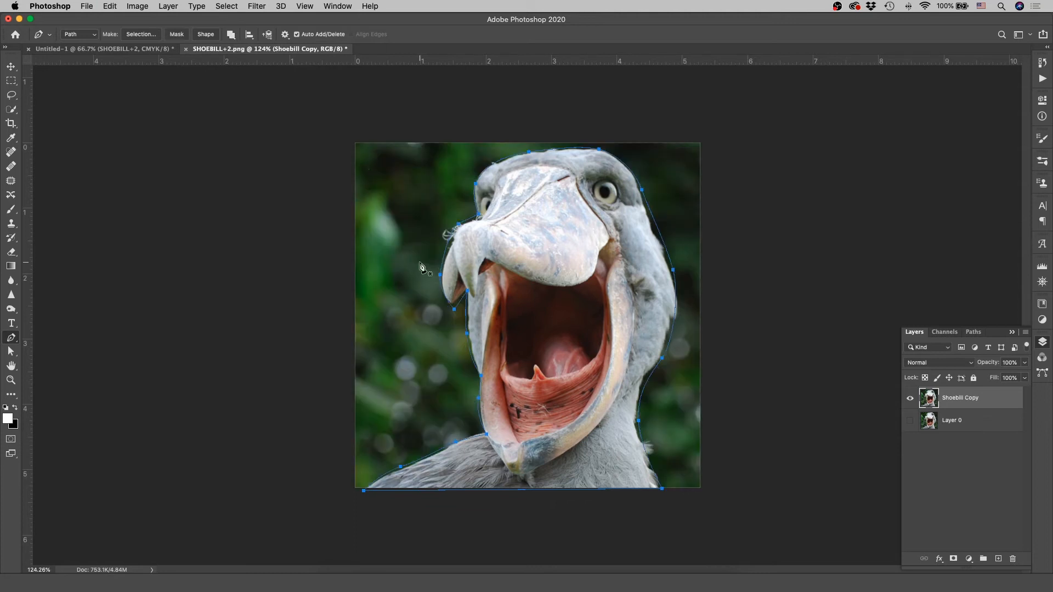
Step: Try masking the layer with the path operation set to Subtract Front Shape, and undo the mask
click(231, 35)
click(249, 64)
click(177, 35)
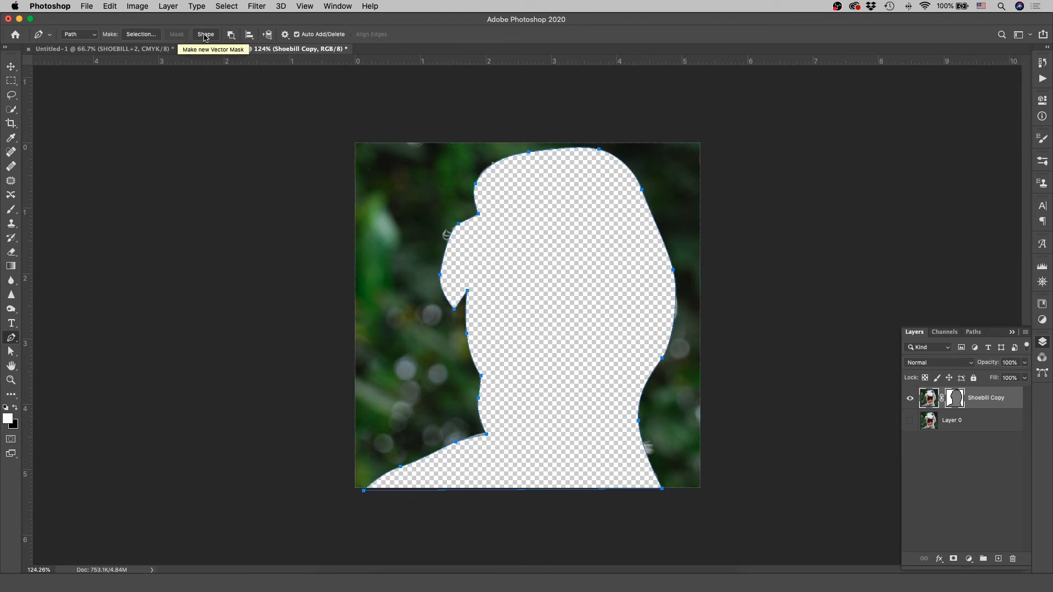
key(super+z)
Step: Try masking the layer with the path operation set to Intersect Shape Areas, and undo the mask
click(231, 35)
click(264, 72)
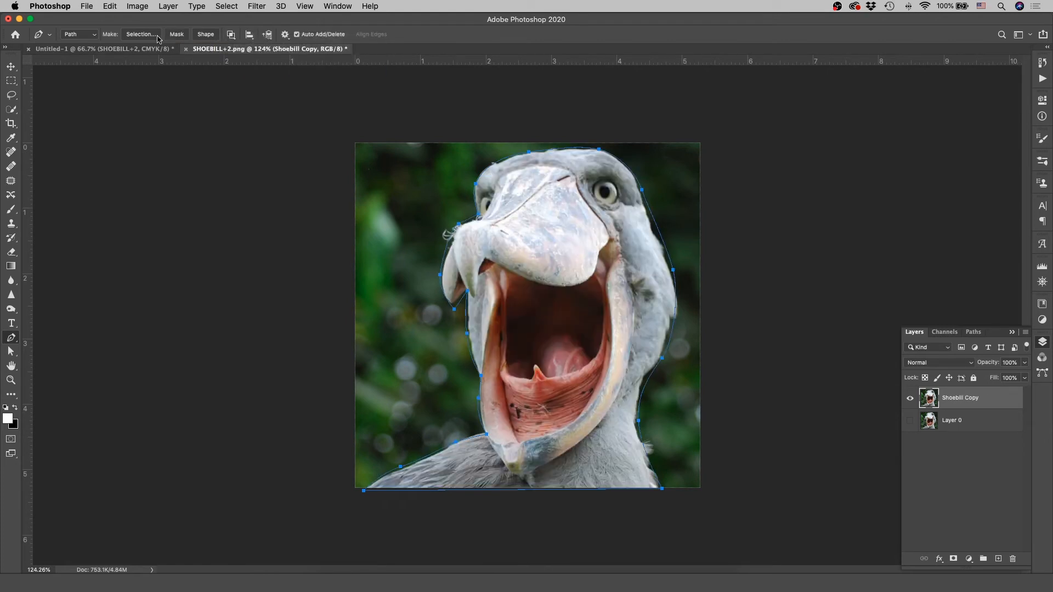
click(177, 34)
key(super+z)
Step: Try masking the layer with the path operation set to Exclude Overlapping Shapes, and undo the mask
click(230, 35)
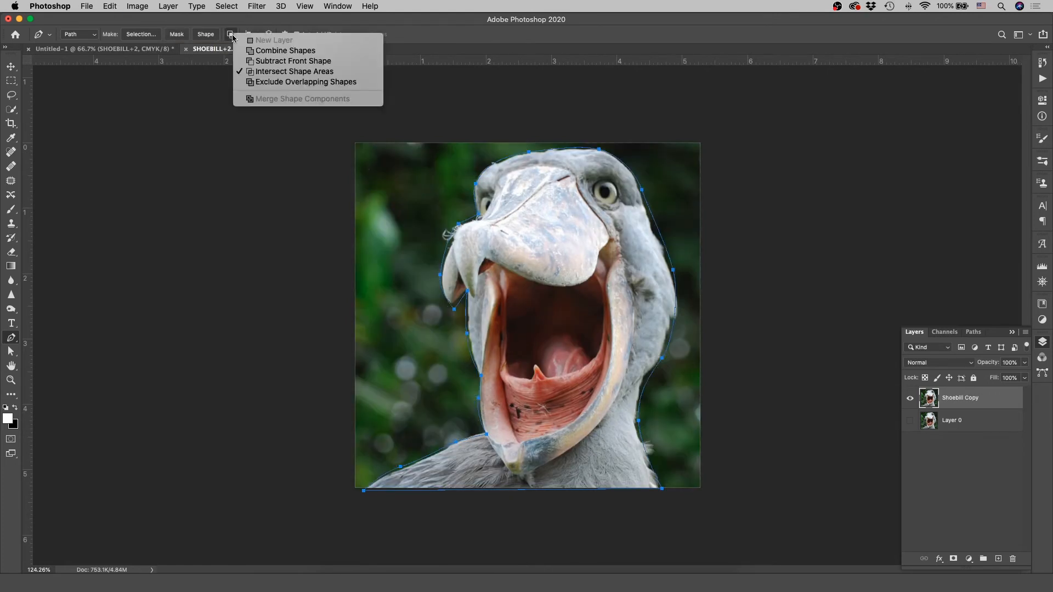
click(264, 82)
click(176, 35)
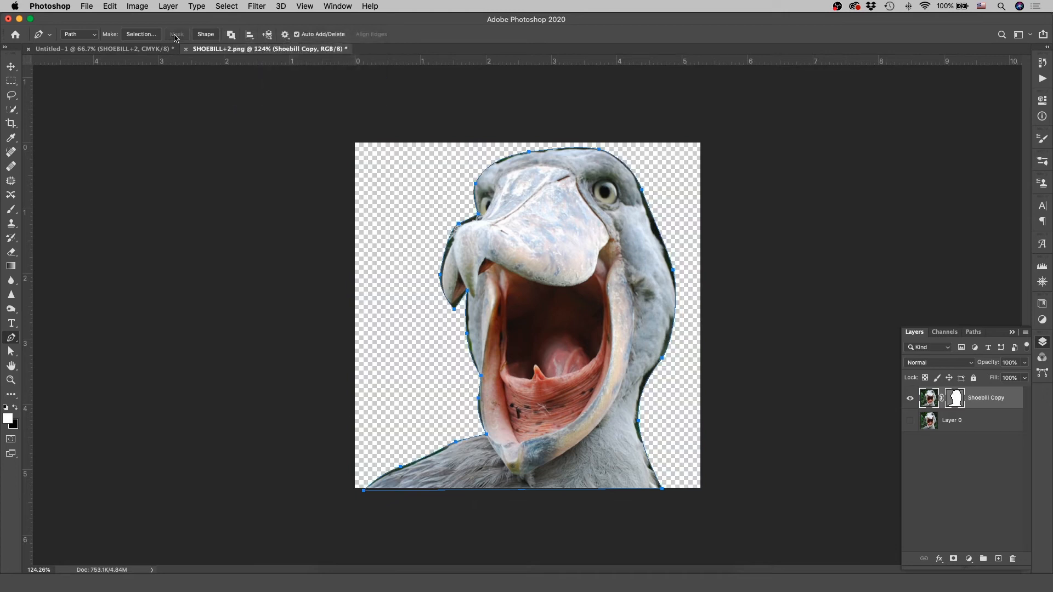
key(super+z)
Step: Set the path operation back to Combine Shapes, mask the layer with the bird path, and undo the mask
click(231, 34)
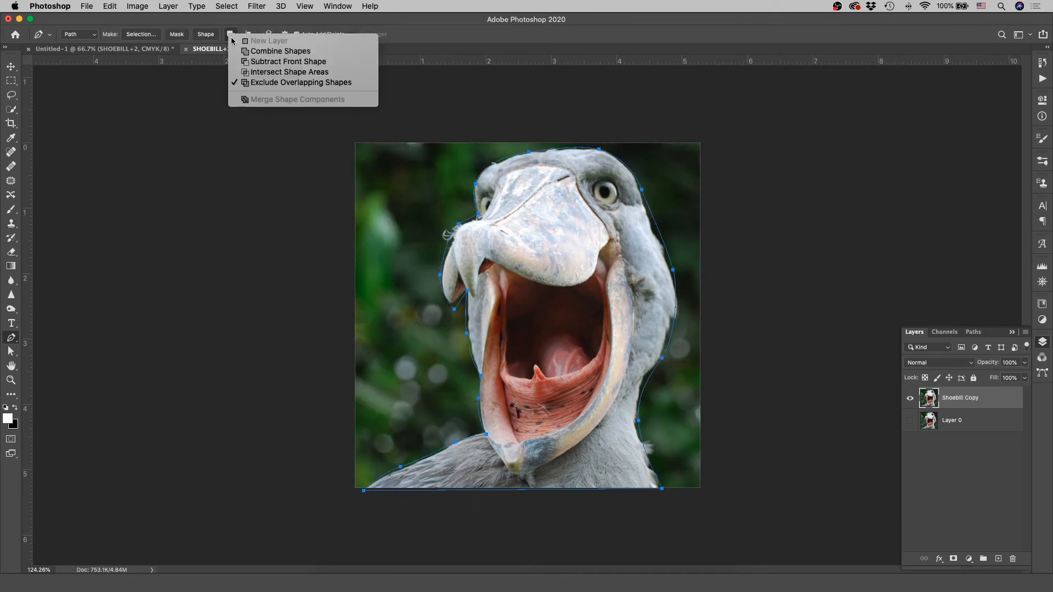
click(245, 51)
click(176, 34)
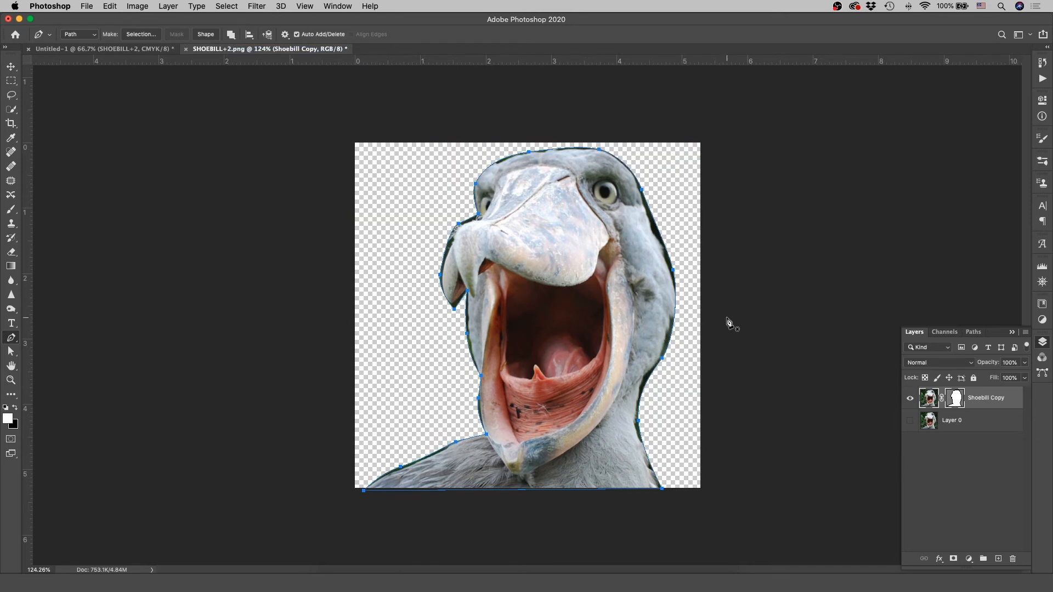
key(super+z)
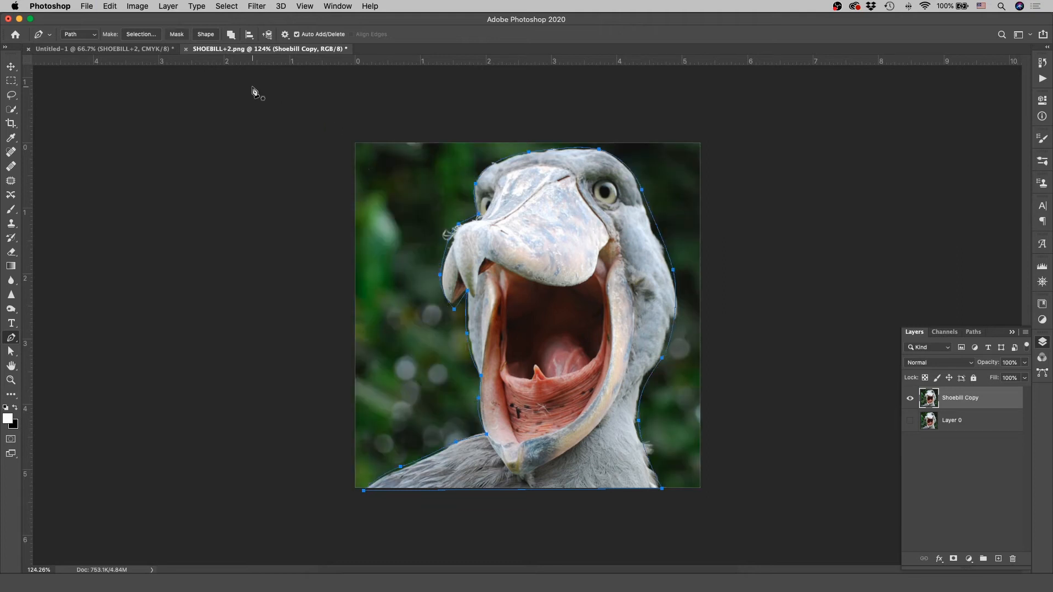
Step: Try converting the bird path into a filled white shape and moving that shape sideways across the photo
click(206, 35)
key(v)
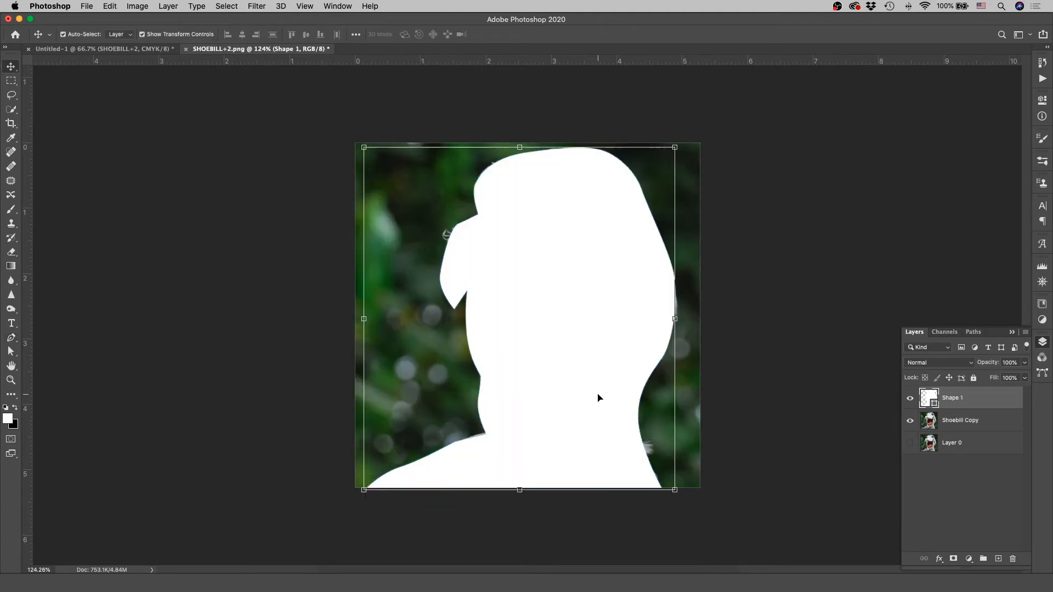
drag(578, 403, 623, 399)
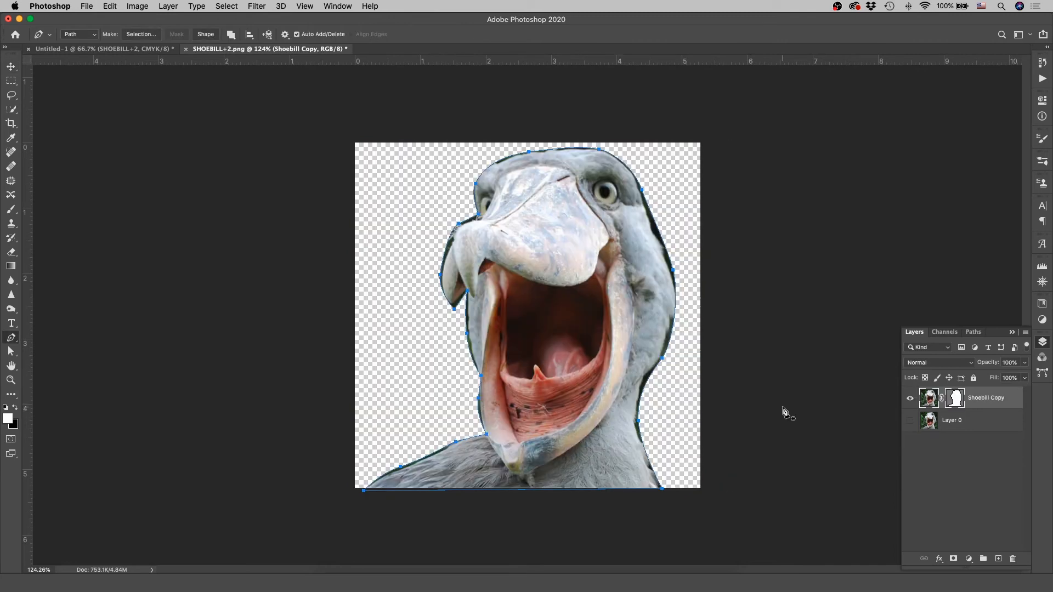
Step: Mask the Shoebill Copy layer with the bird path and rasterize its vector mask
key(v)
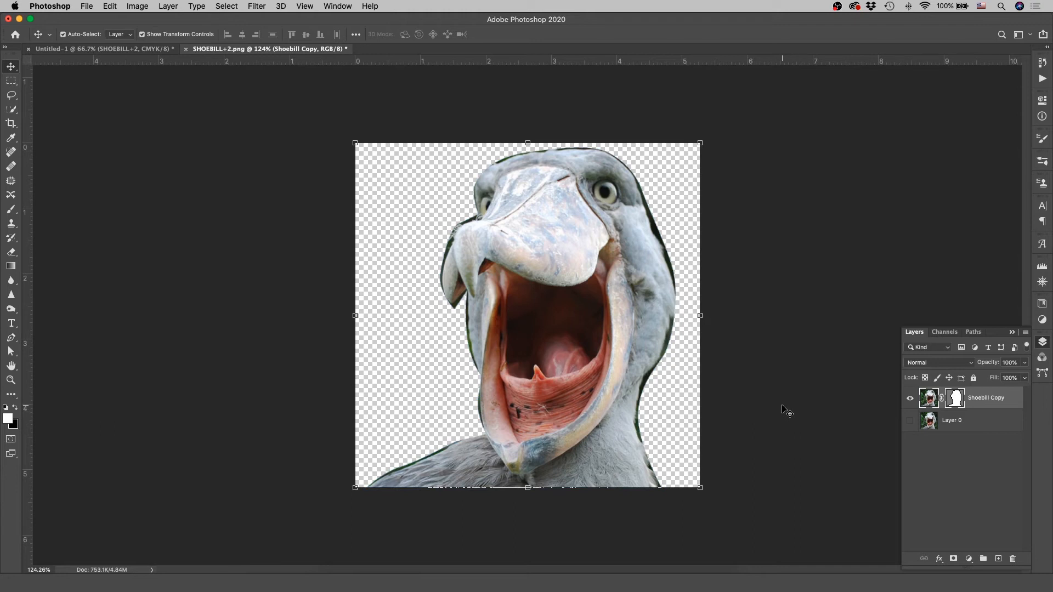
right_click(953, 399)
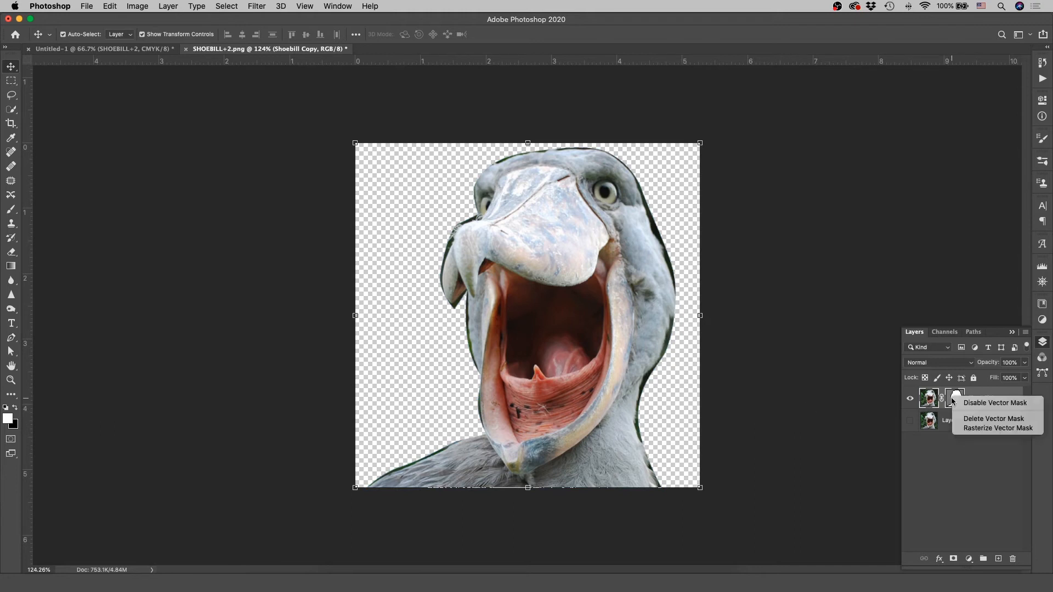
click(974, 428)
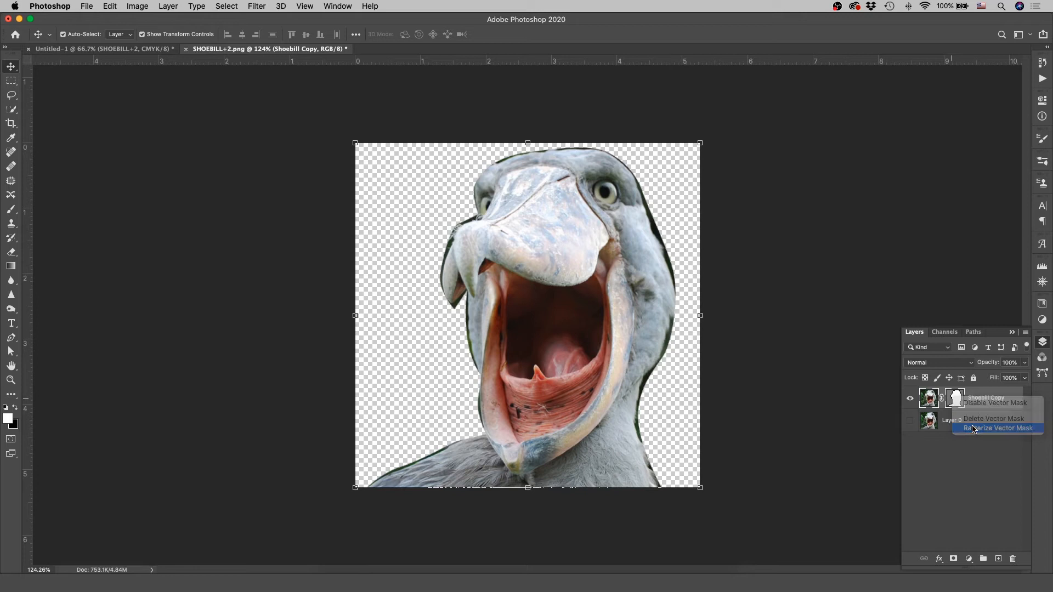
Step: Apply the layer mask to the Shoebill Copy layer, and undo a trial move of the cut-out bird
right_click(955, 398)
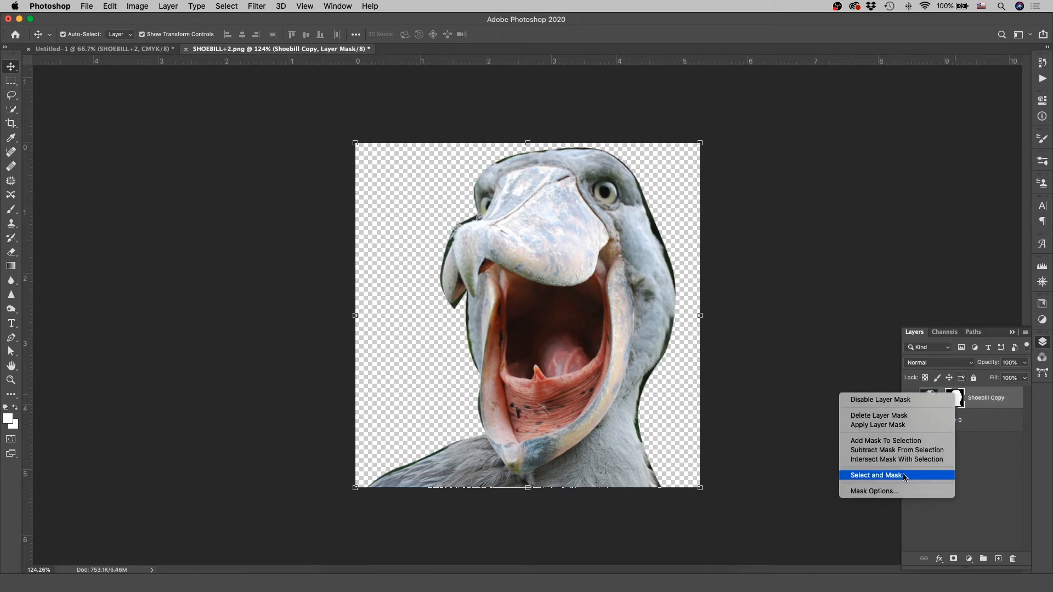
click(882, 426)
mouse_move(587, 350)
mouse_down()
mouse_move(681, 390)
mouse_move(549, 409)
mouse_move(584, 384)
mouse_move(579, 363)
mouse_up()
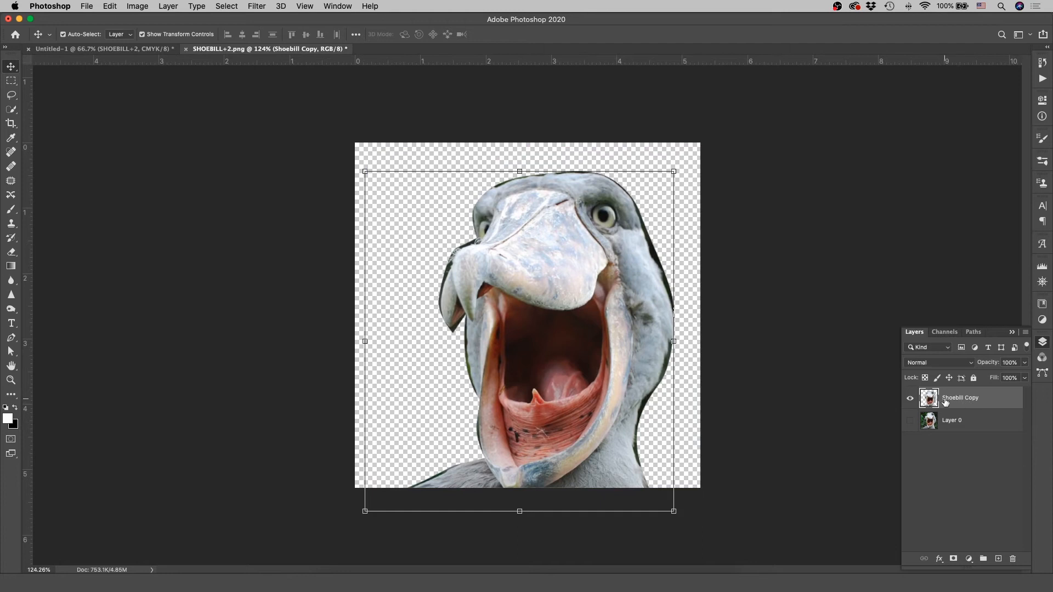
key(super+z)
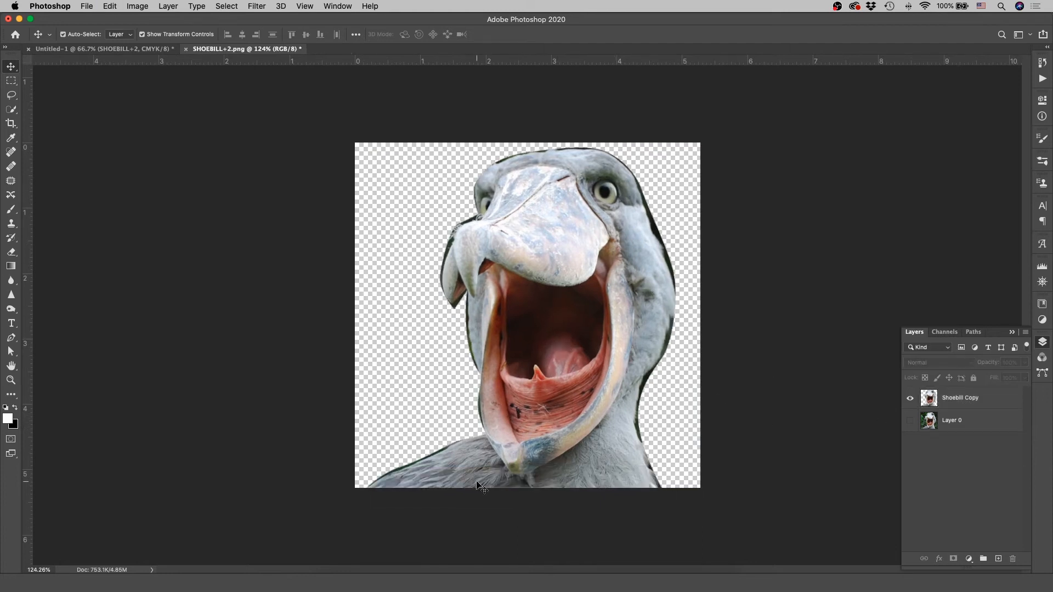
Step: Place 5a.jpg from the photos folder in Finder into the bird document and put its layer below Shoebill Copy
click(328, 582)
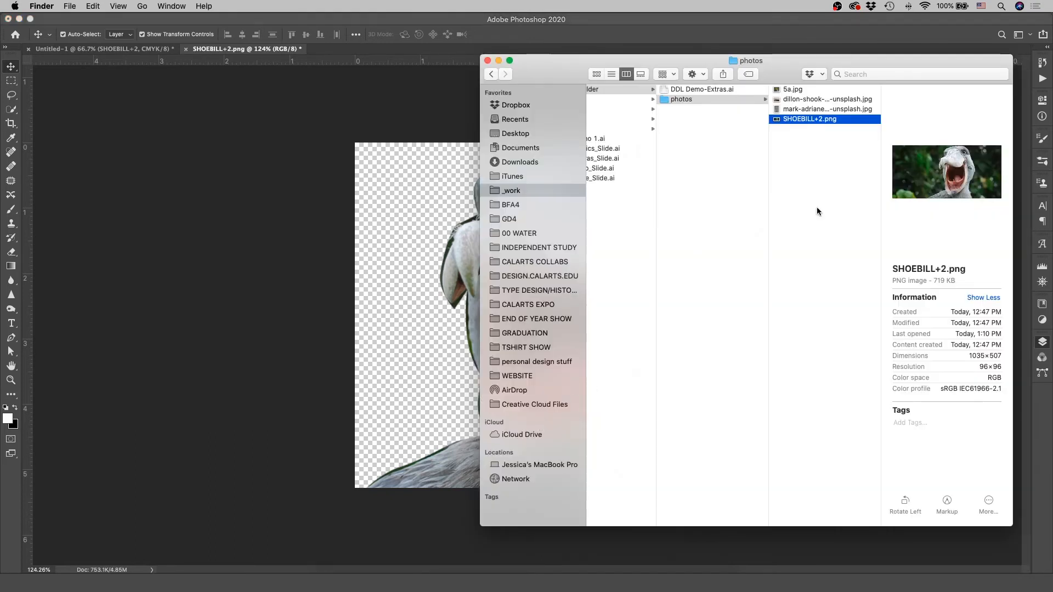
click(793, 90)
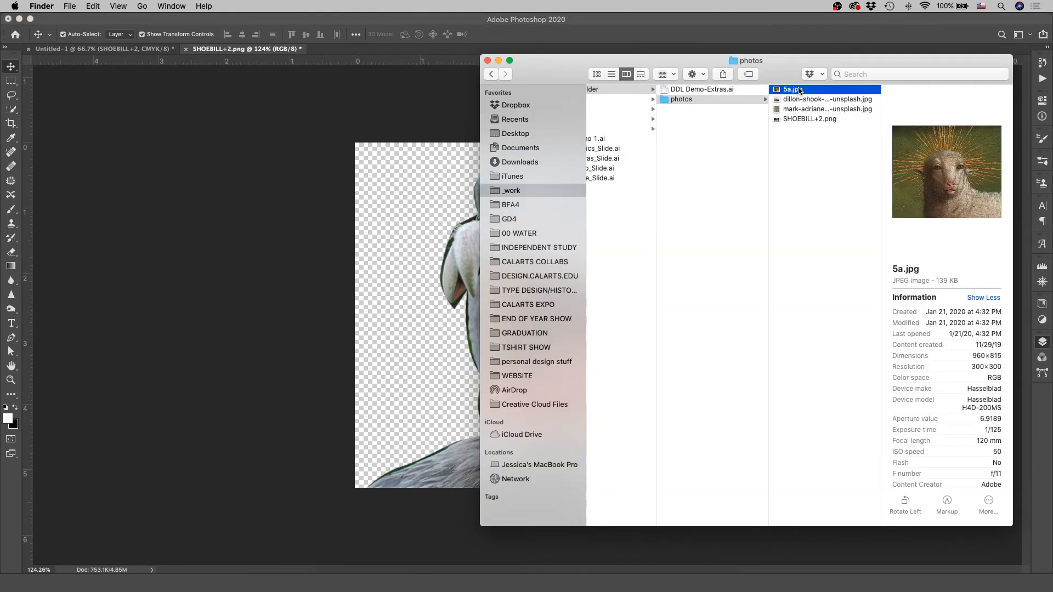
drag(796, 93, 423, 282)
drag(949, 399, 951, 428)
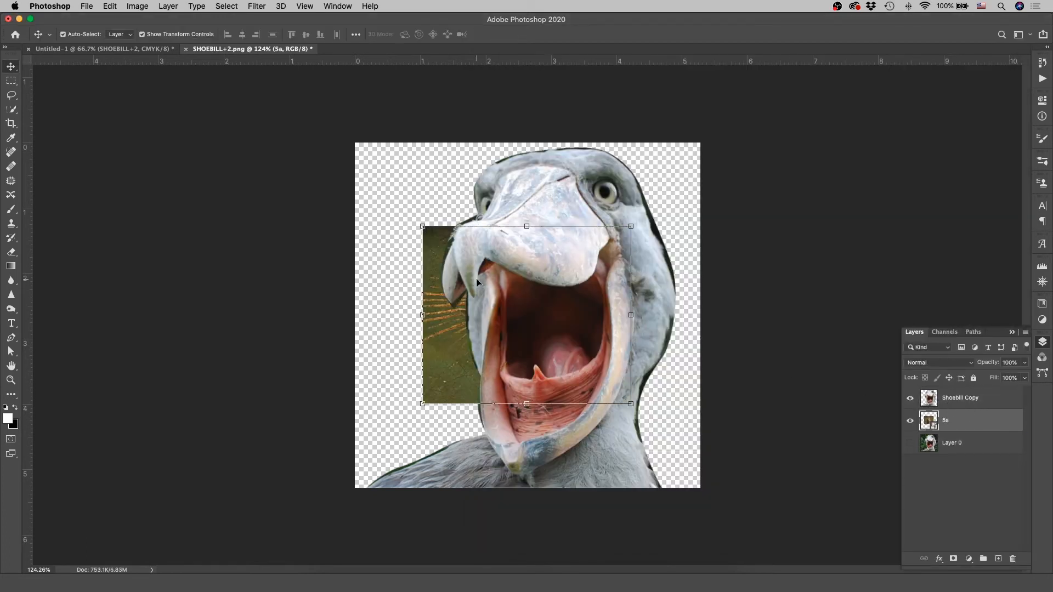
Step: Scale the 5a layer to 201.79% so it covers the whole canvas, and centre it on the document
drag(424, 228, 326, 135)
drag(632, 404, 741, 498)
drag(679, 408, 681, 379)
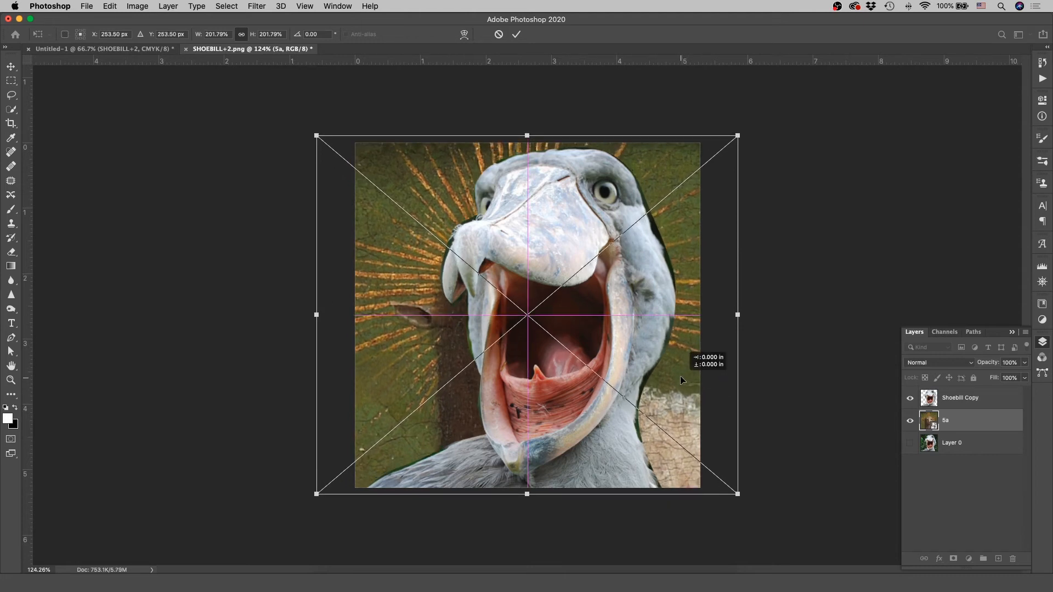
drag(680, 376, 679, 376)
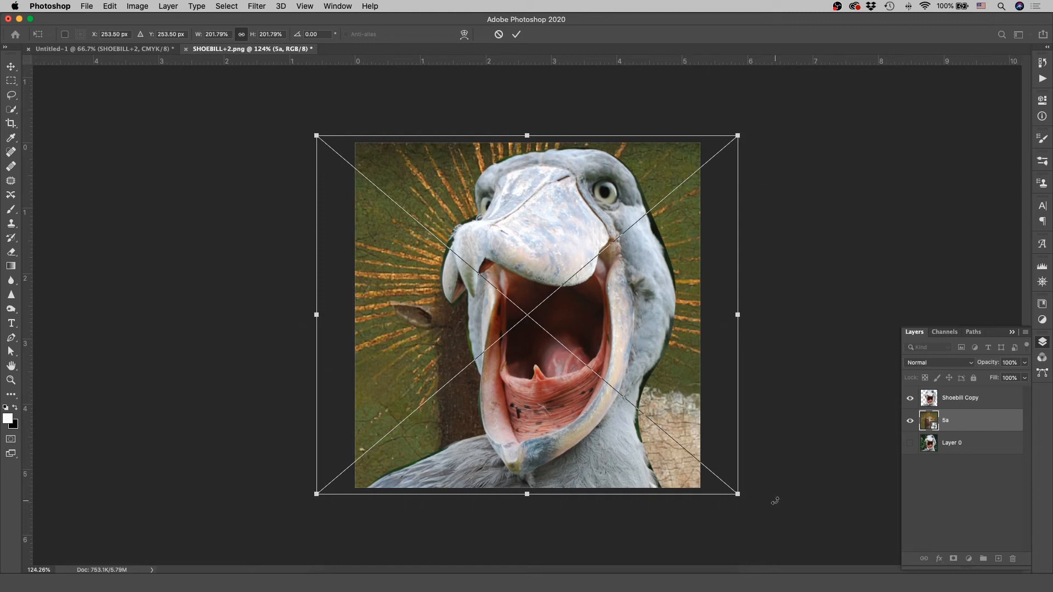
mouse_move(735, 492)
mouse_down()
mouse_move(606, 387)
mouse_move(766, 520)
mouse_move(663, 426)
mouse_move(650, 457)
mouse_move(775, 526)
mouse_move(730, 503)
mouse_up()
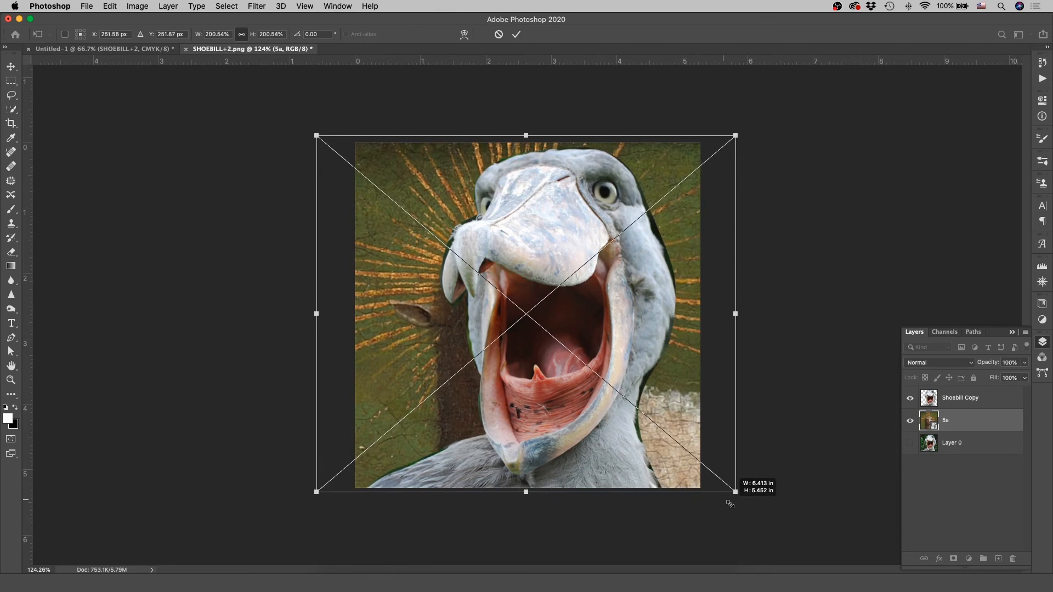
drag(730, 503, 742, 484)
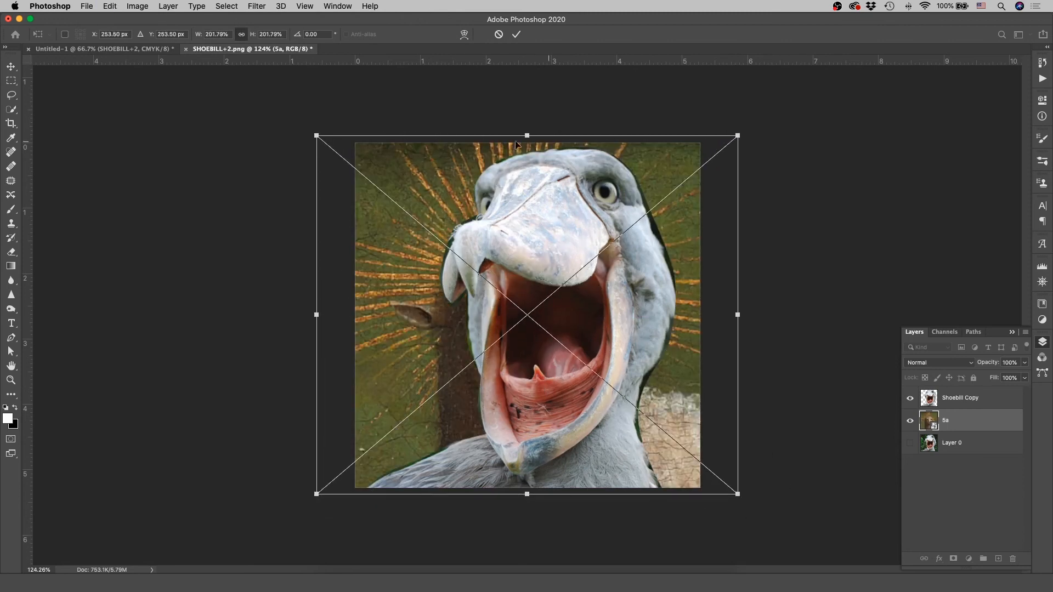
click(517, 35)
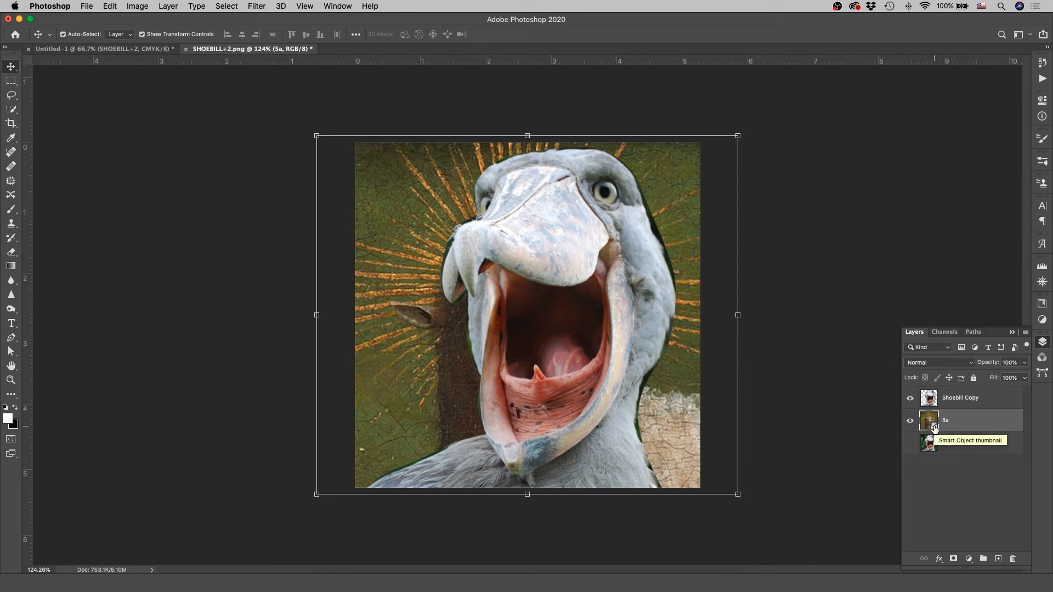
Step: Open the contents of the 5a smart object and brush a white scribble over the sheep's face
click(329, 582)
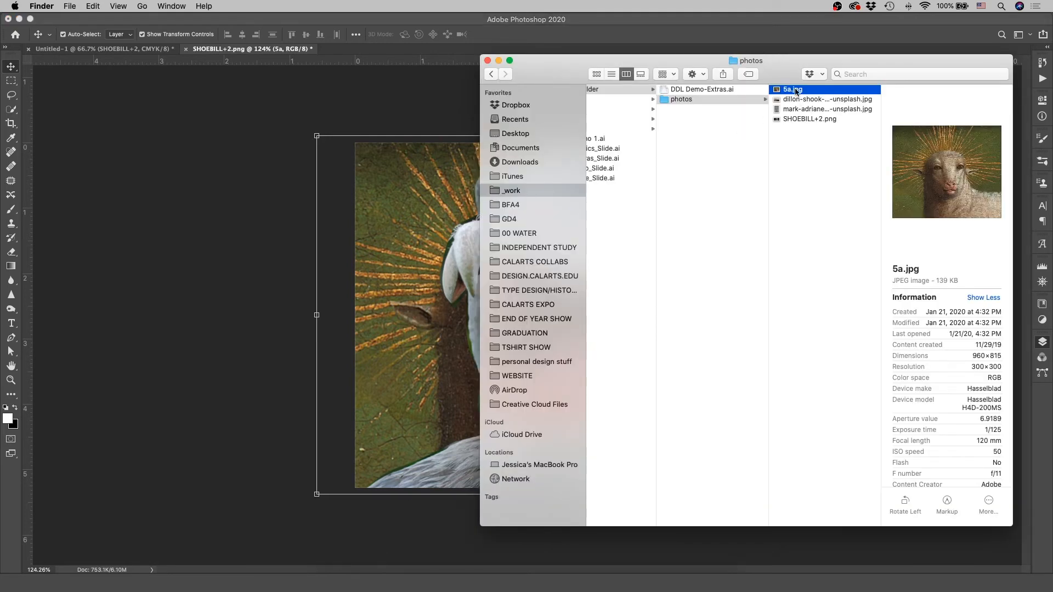
click(267, 317)
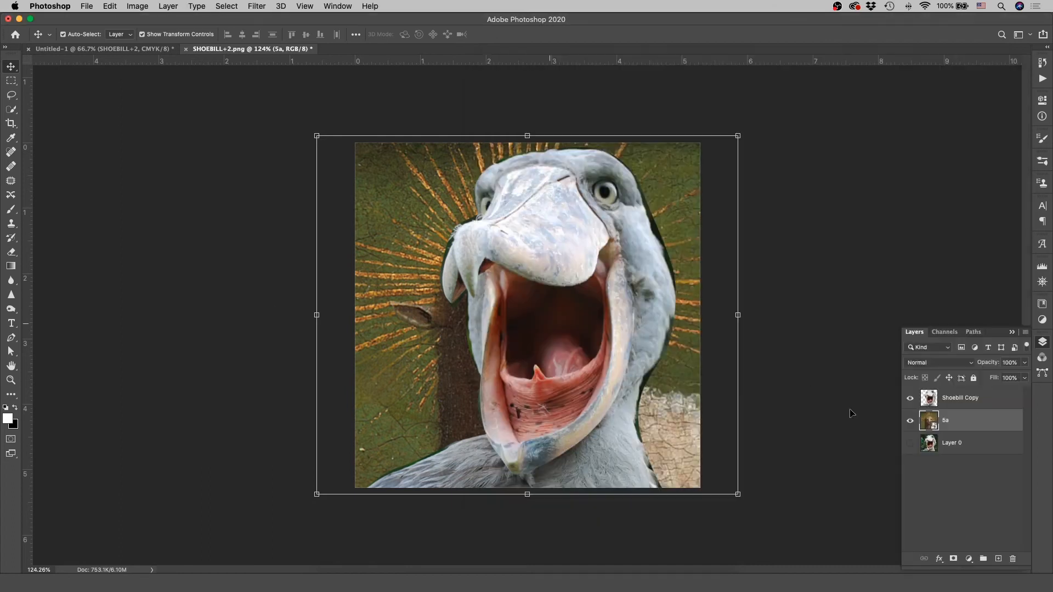
double_click(928, 421)
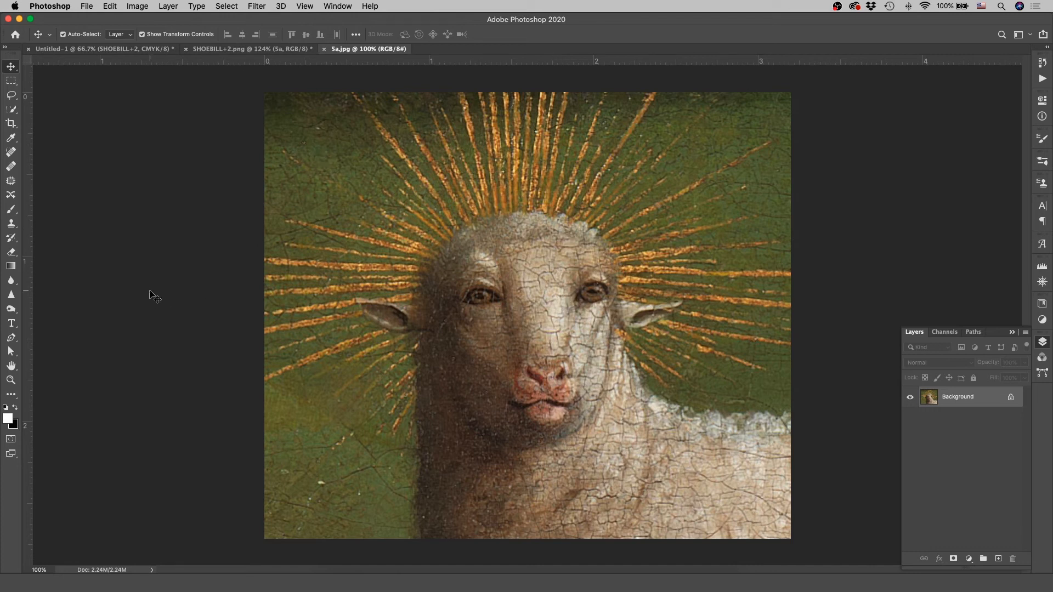
key(b)
mouse_move(584, 208)
mouse_down()
mouse_move(430, 331)
mouse_move(552, 369)
mouse_move(499, 448)
mouse_move(582, 426)
mouse_move(600, 202)
mouse_move(578, 275)
mouse_move(606, 301)
mouse_up()
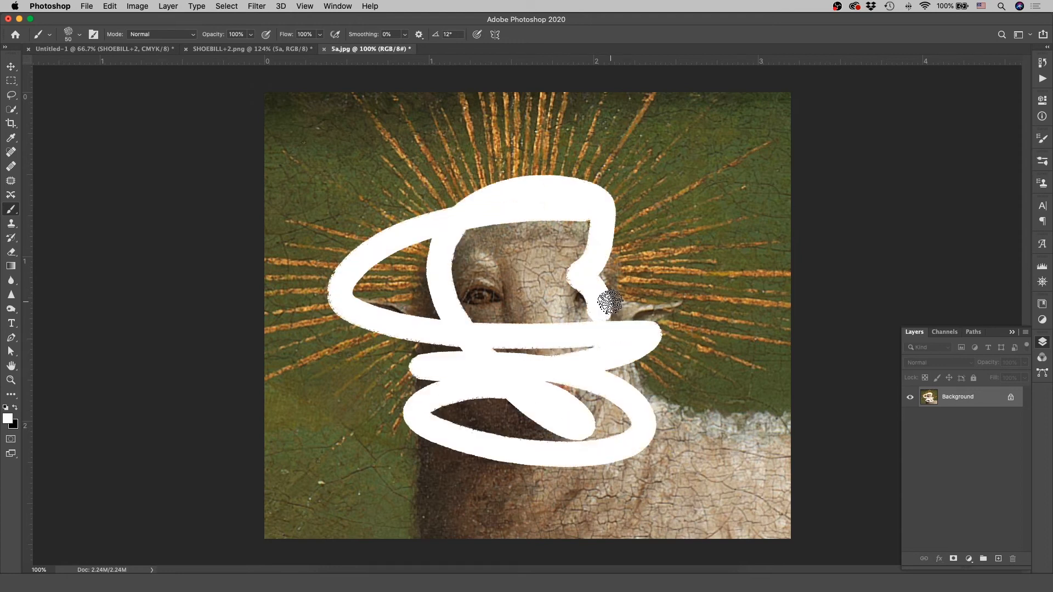
Step: Save the scribbled 5a.jpg at JPEG quality 8 (High) and return to the SHOEBILL+2.png document
key(super+s)
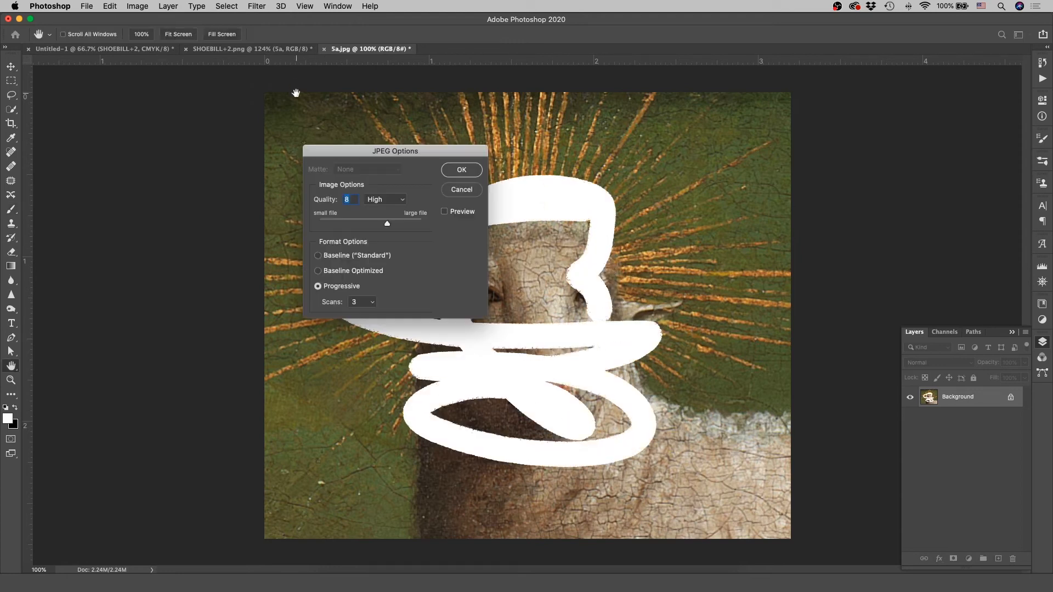
click(462, 171)
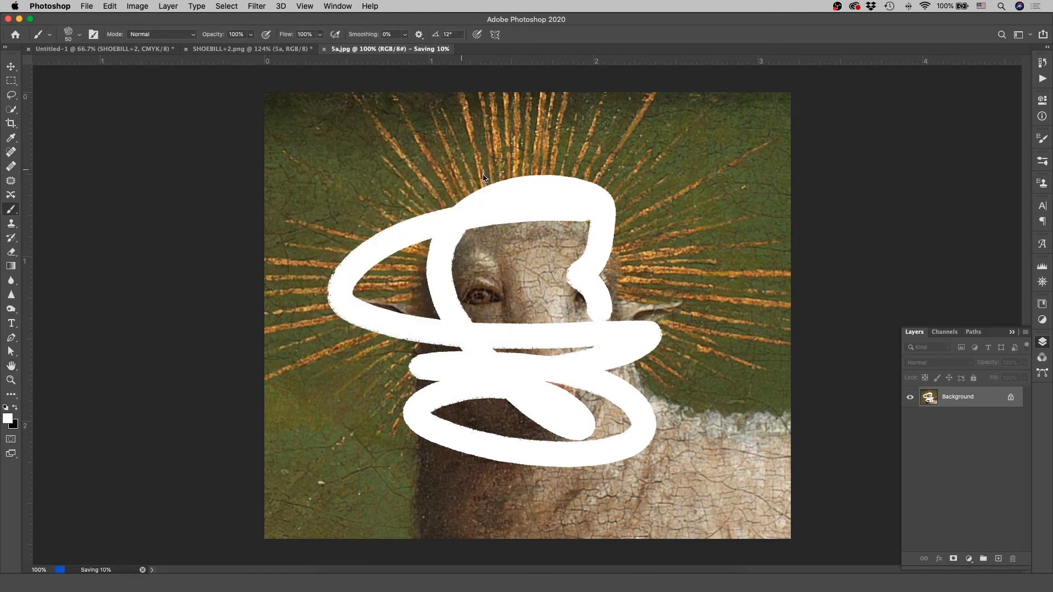
click(230, 49)
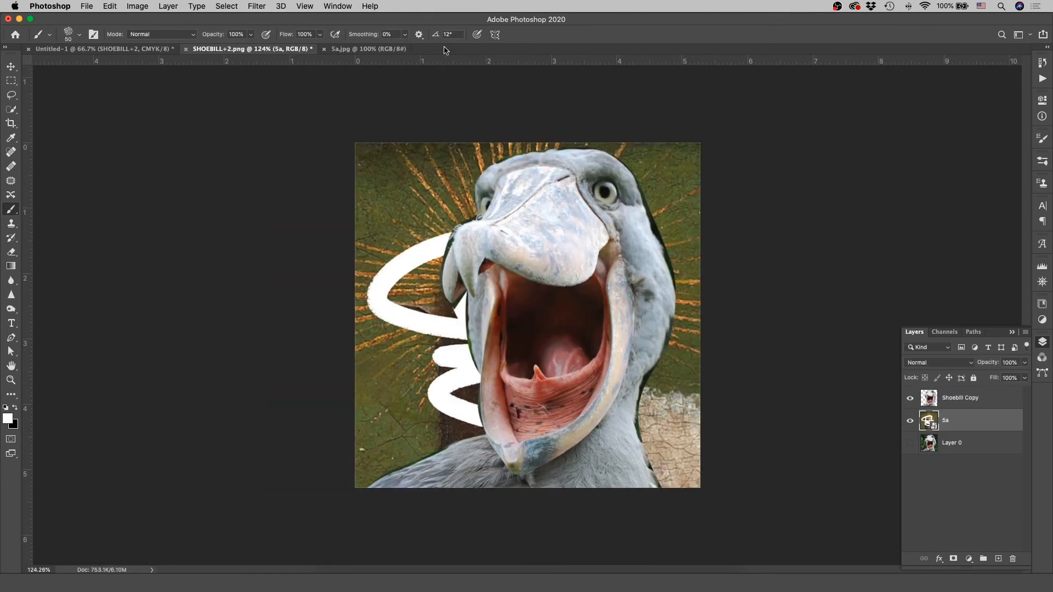
Step: Undo the white scribble in 5a.jpg, save the file again, and go back to SHOEBILL+2.png
click(368, 49)
key(super+z)
key(super+s)
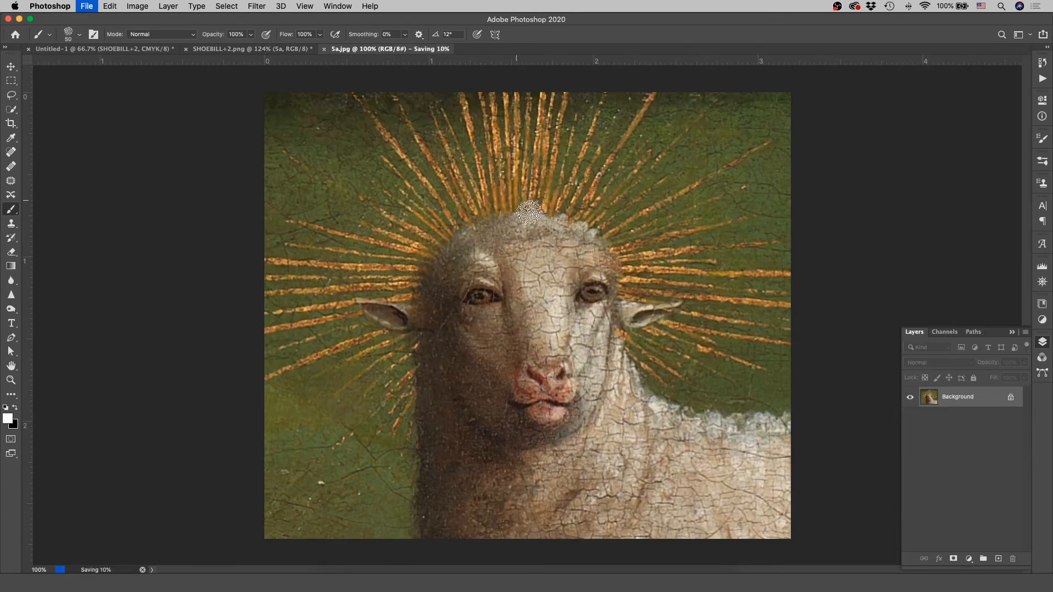
click(237, 51)
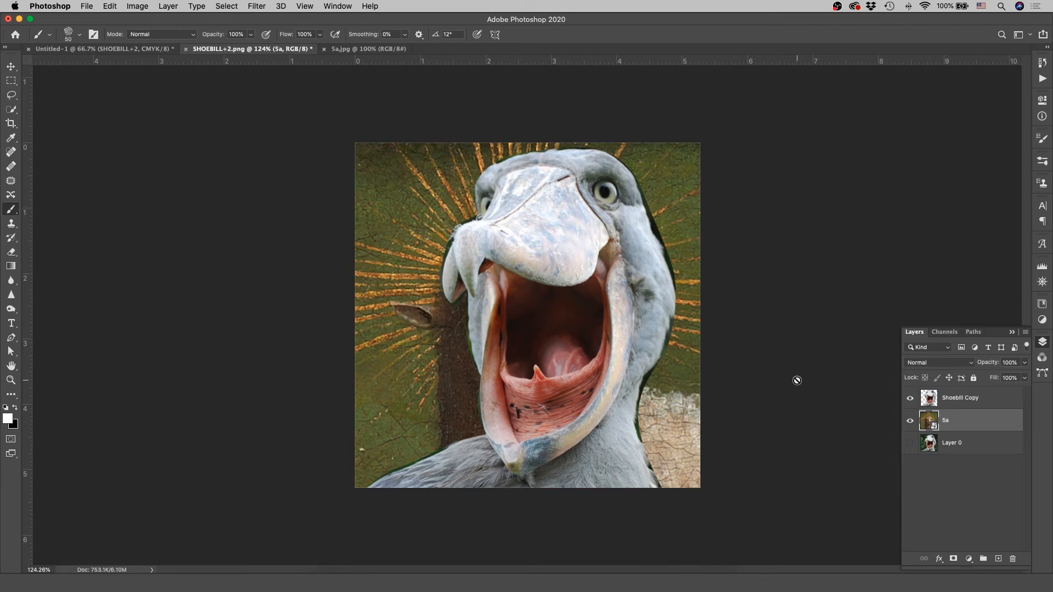
Step: Set the blend mode of the Shoebill Copy layer to Lighter Color and deselect the layer
click(971, 399)
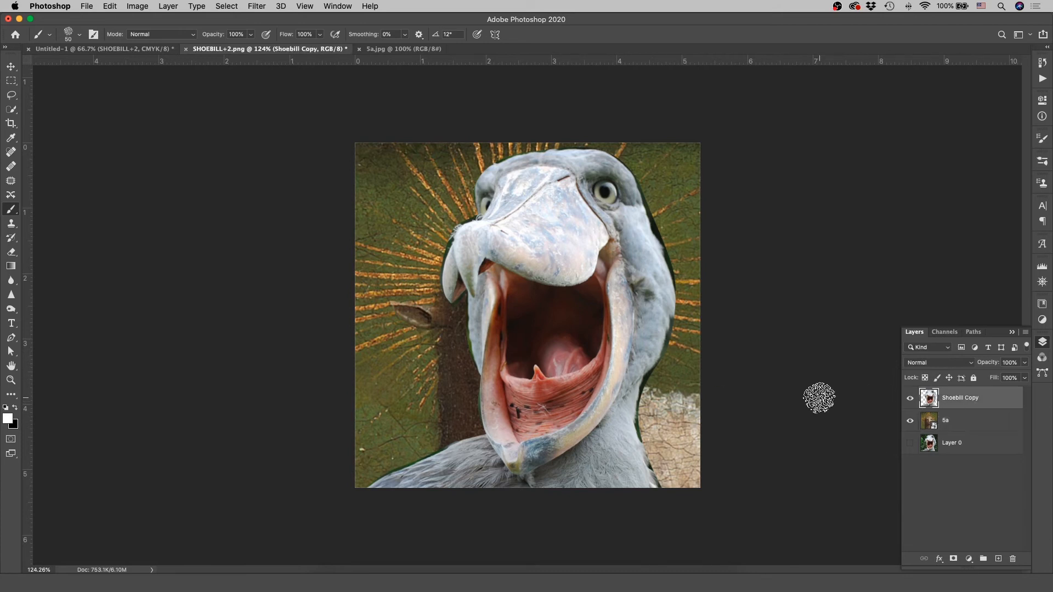
key(v)
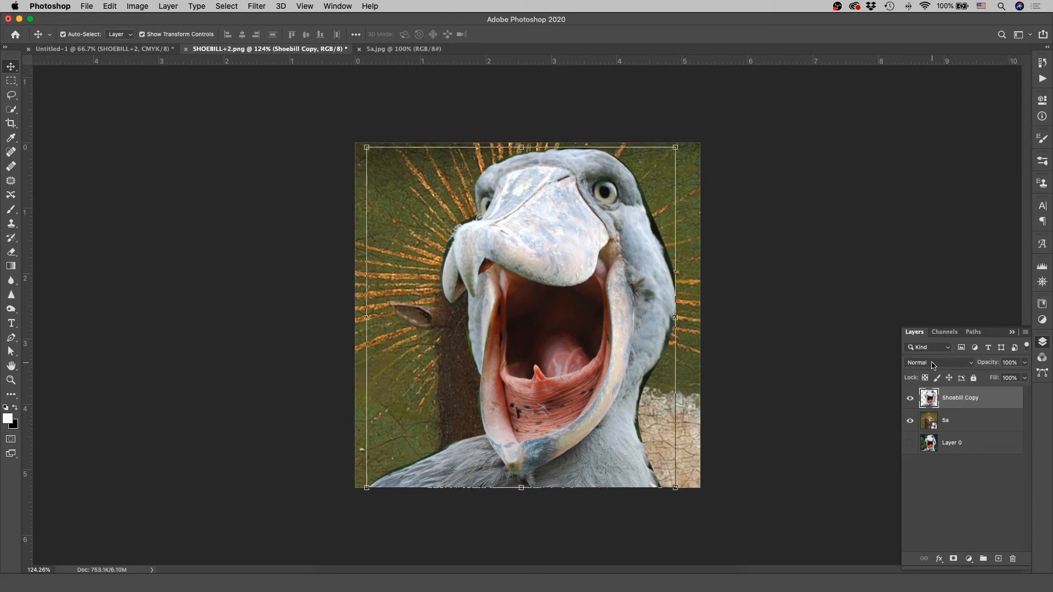
click(963, 364)
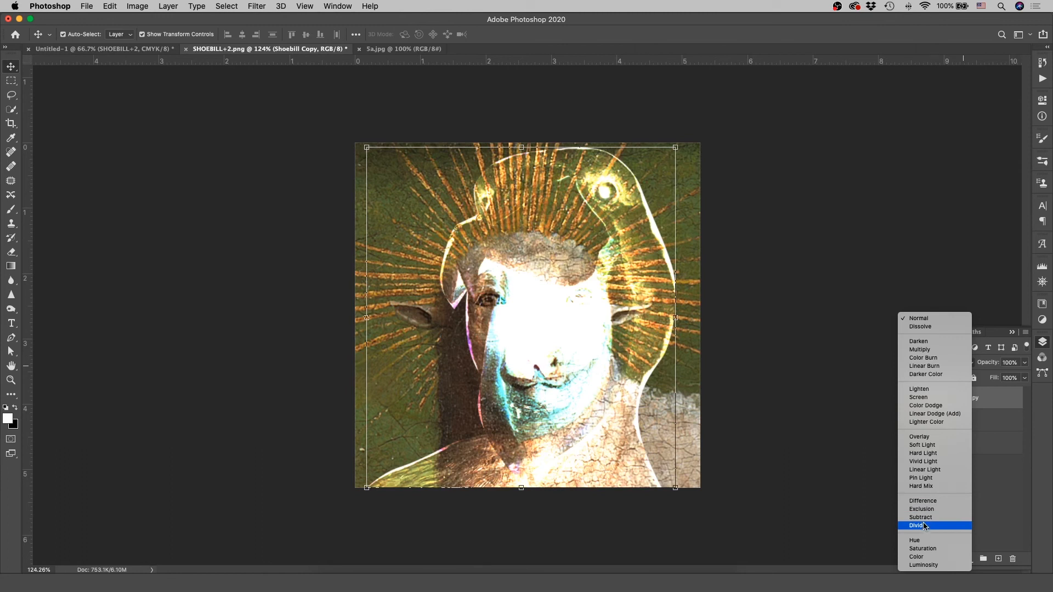
click(921, 427)
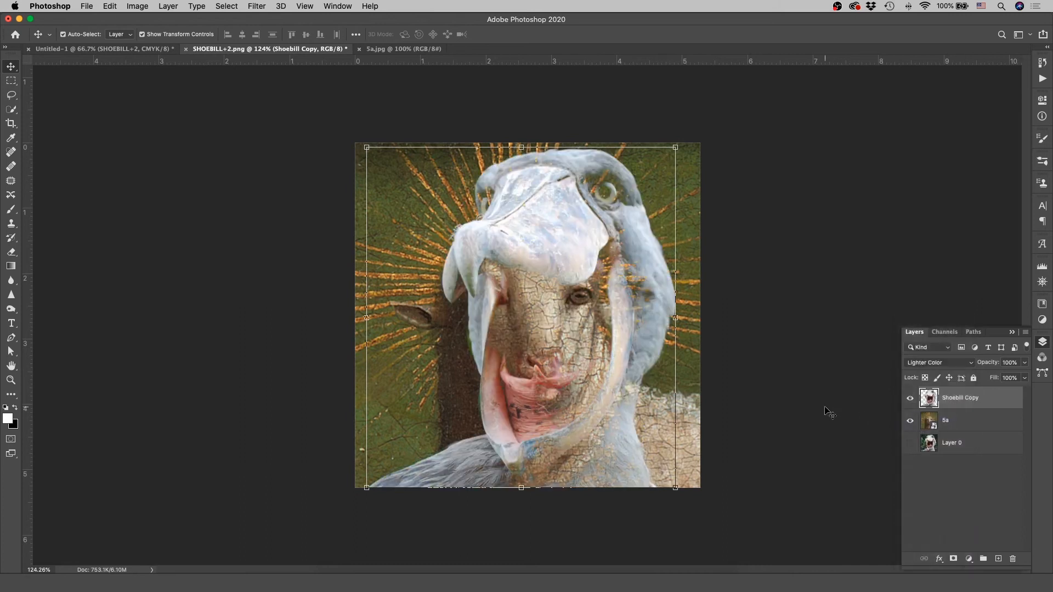
click(807, 402)
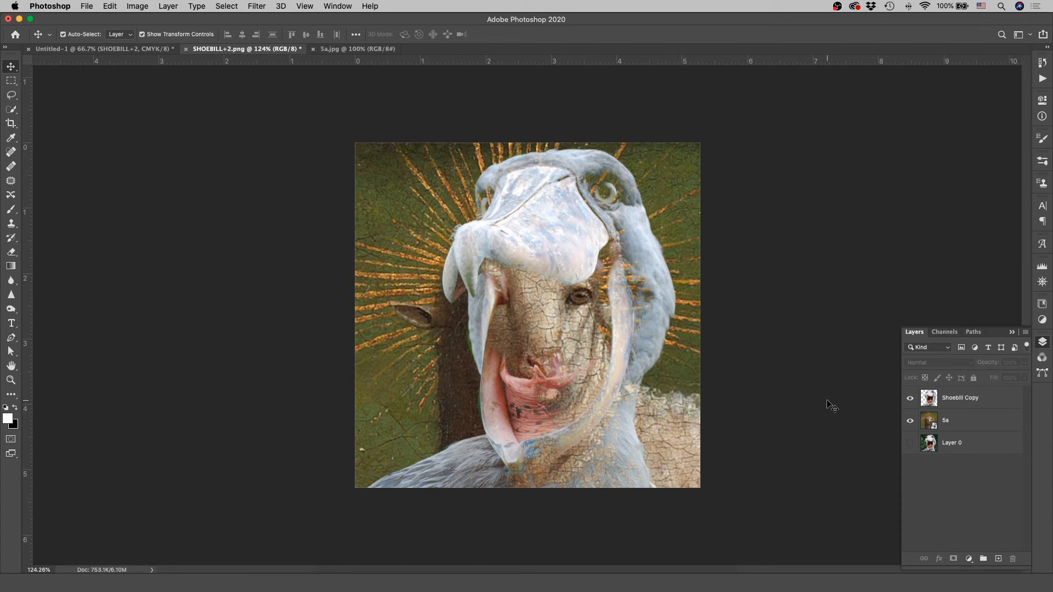
Step: Make Layer 0 visible and set the blend mode of the 5a layer to Difference
click(954, 421)
click(910, 443)
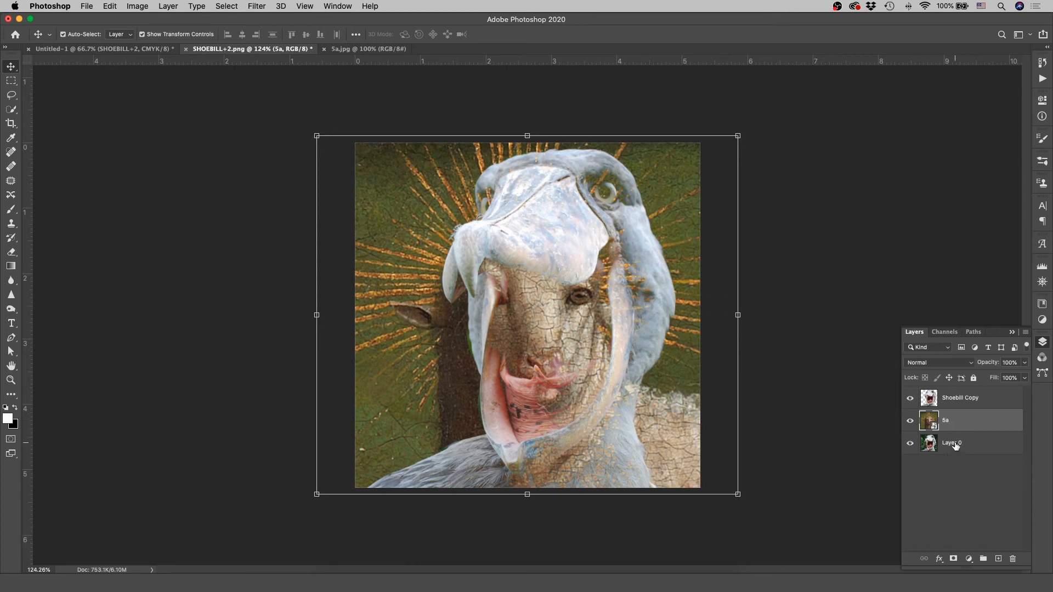
click(939, 363)
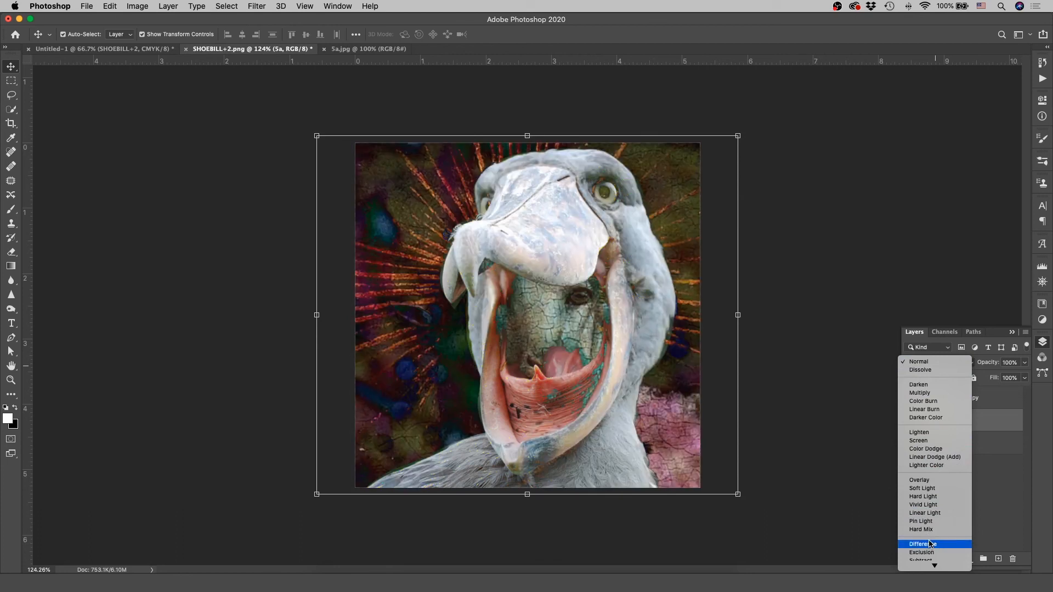
click(930, 543)
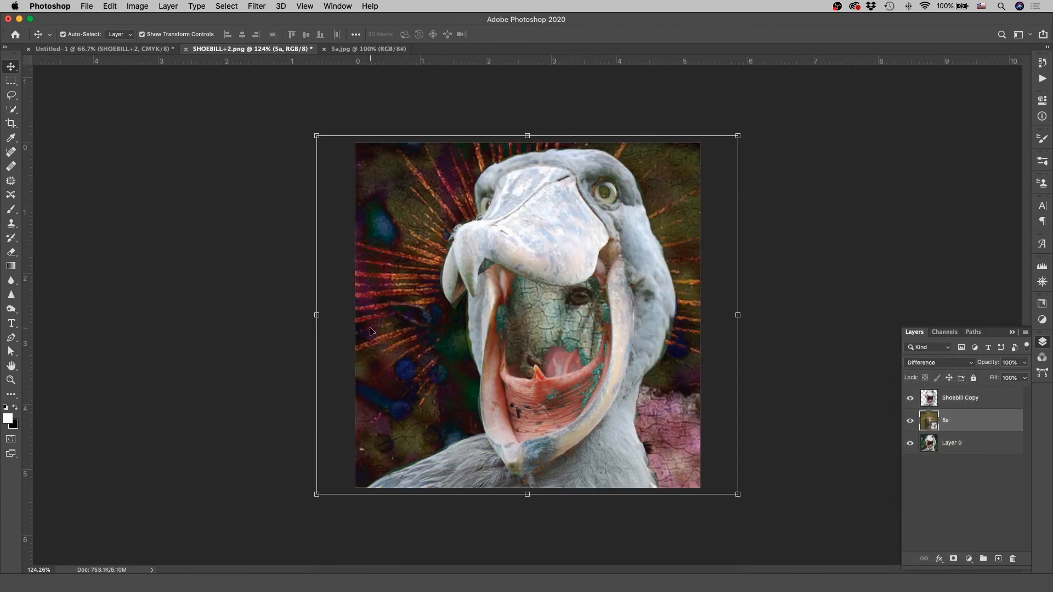
click(823, 317)
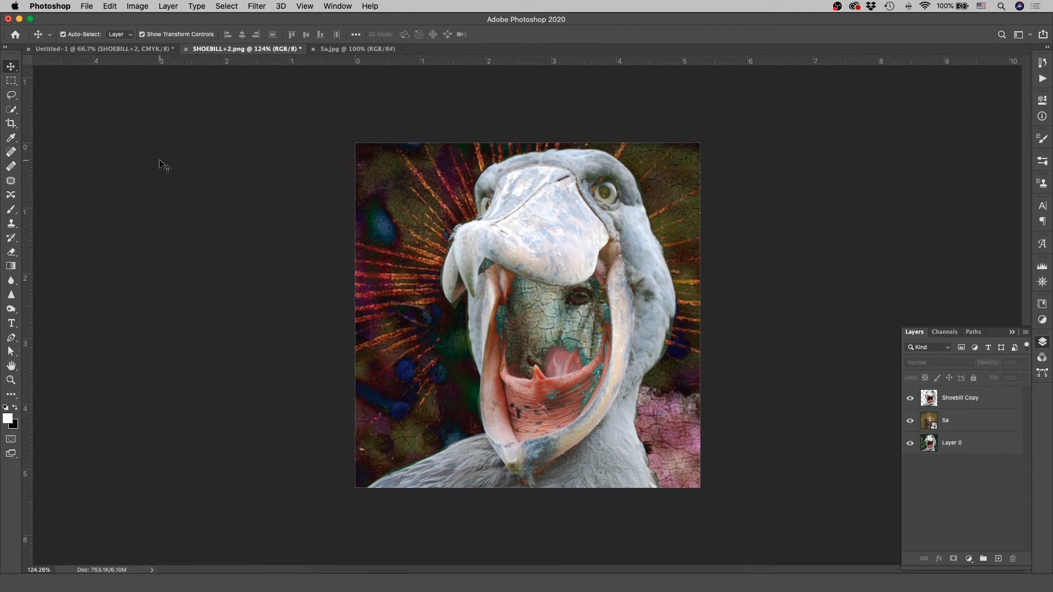
Step: Switch to the Untitled-1 document and add a Levels adjustment layer above the SHOEBILL+2 layer
click(120, 49)
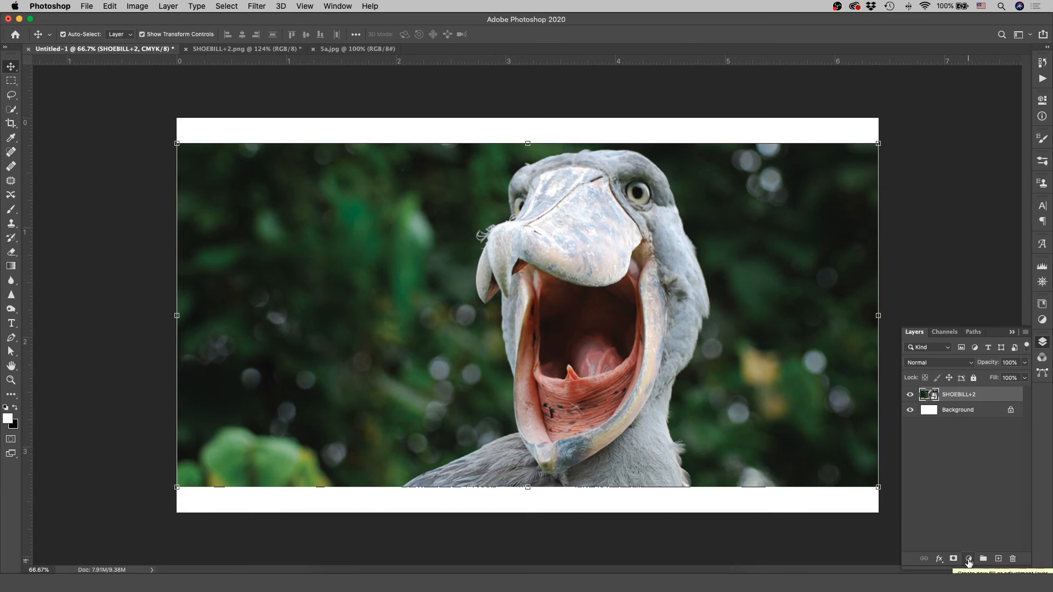
click(969, 560)
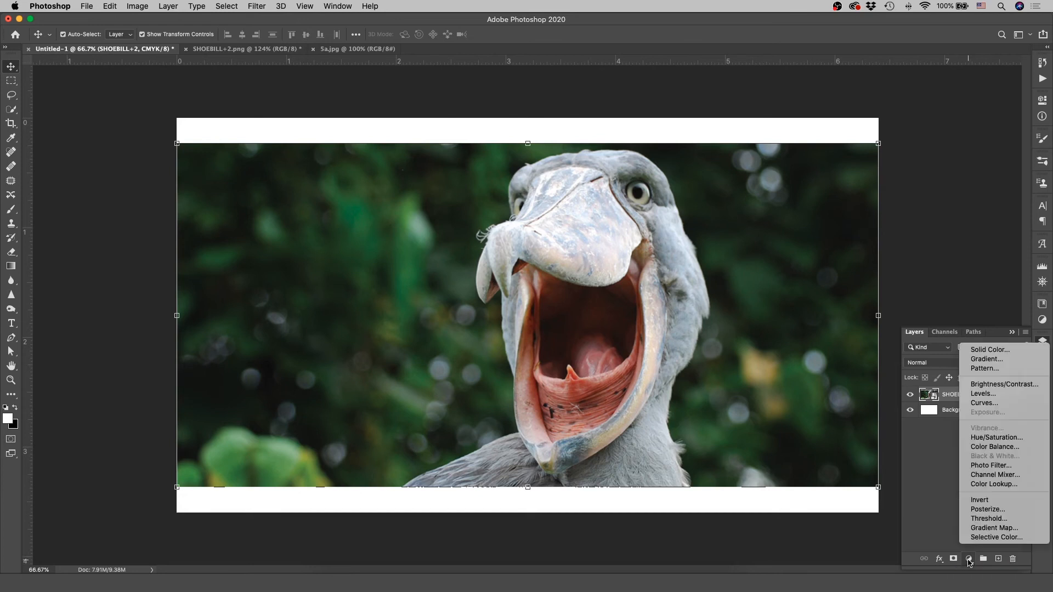
click(1004, 394)
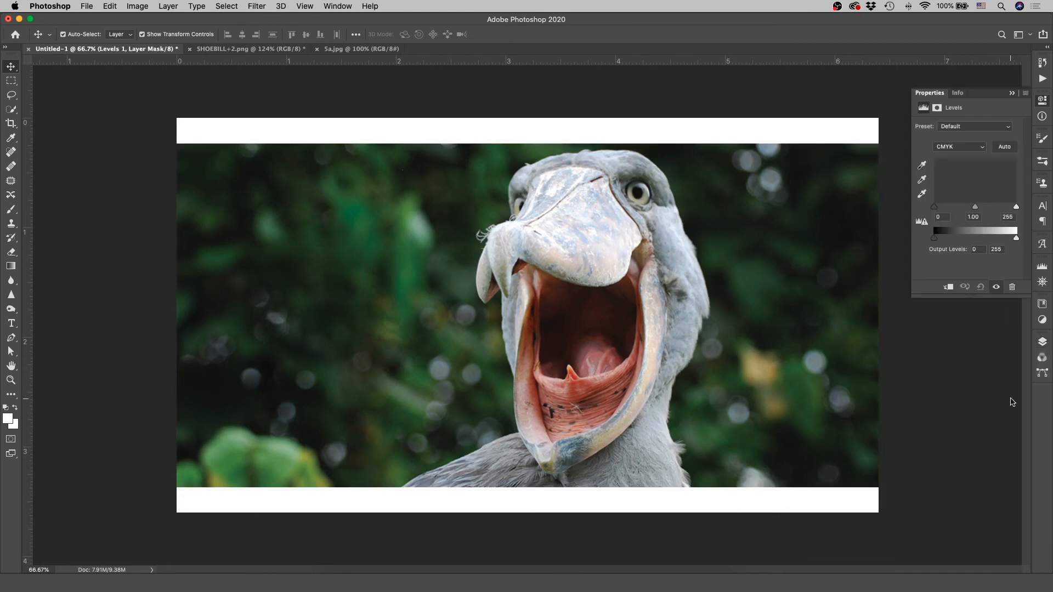
Step: Set the Levels adjustment's input values to black 15, midtone 1.43 and white 252, and deselect the layer
drag(975, 208, 1032, 210)
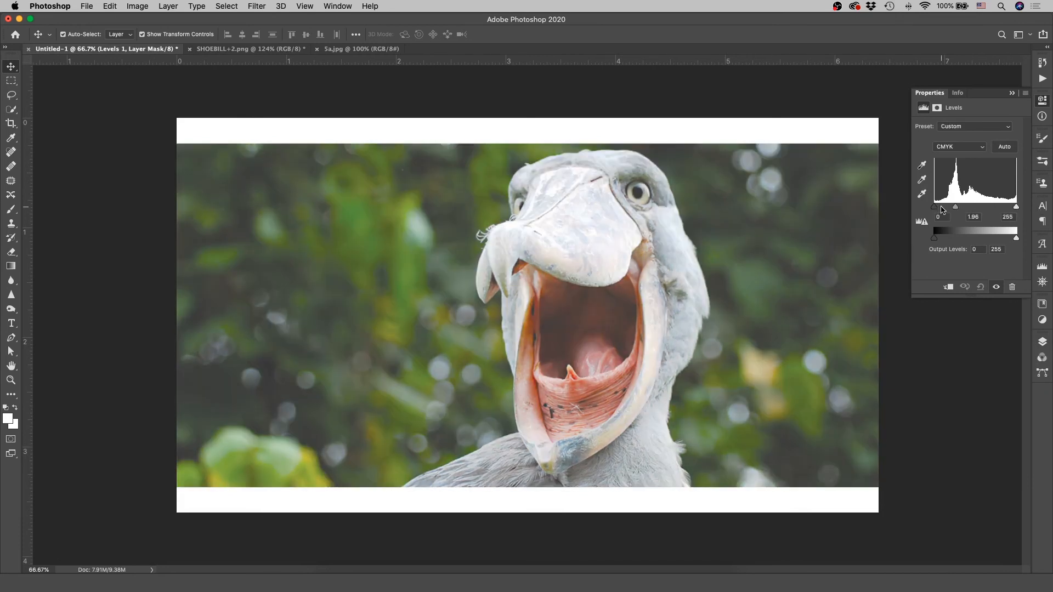
mouse_move(960, 209)
mouse_down()
mouse_move(982, 211)
mouse_move(972, 212)
mouse_up()
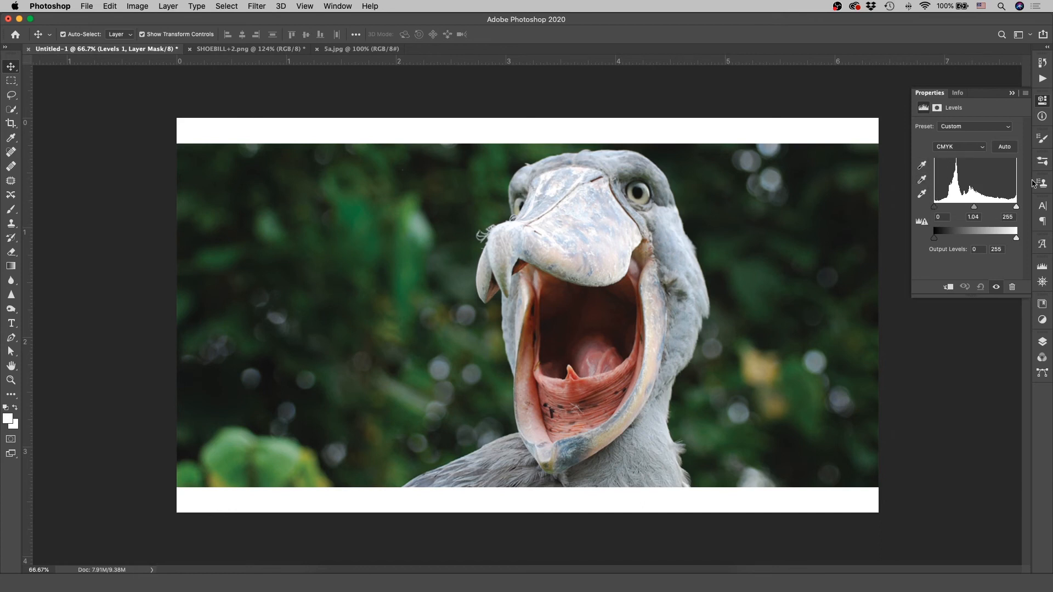
drag(936, 211, 942, 210)
drag(1018, 210, 1016, 210)
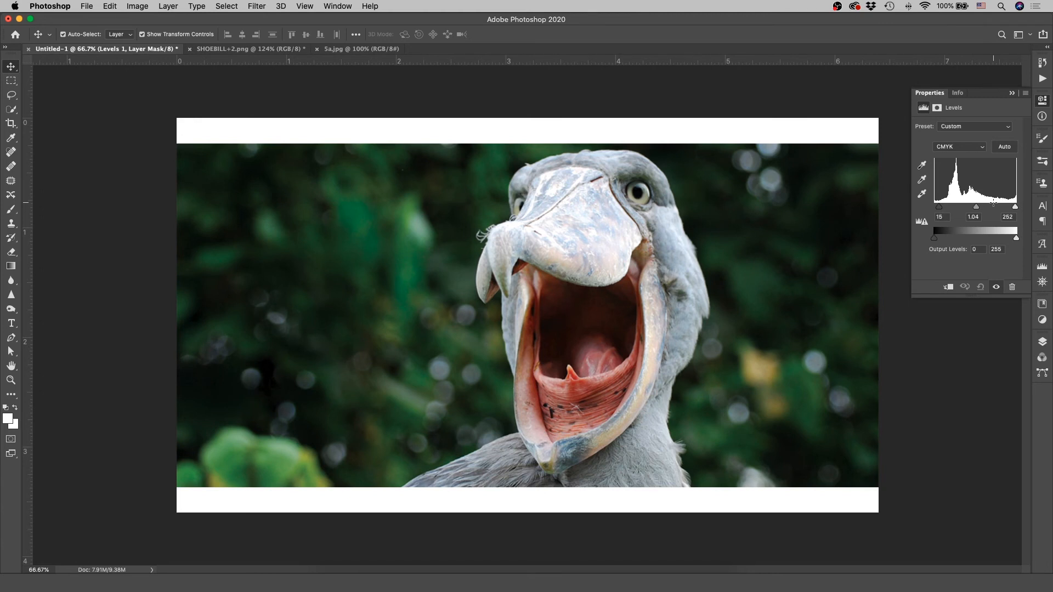
drag(976, 207, 968, 215)
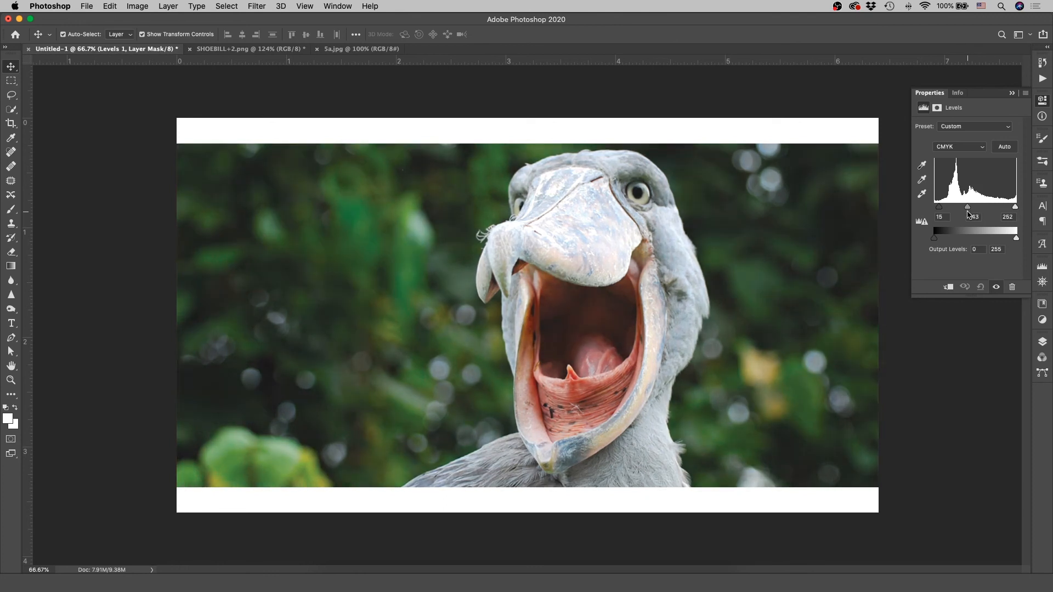
click(1042, 342)
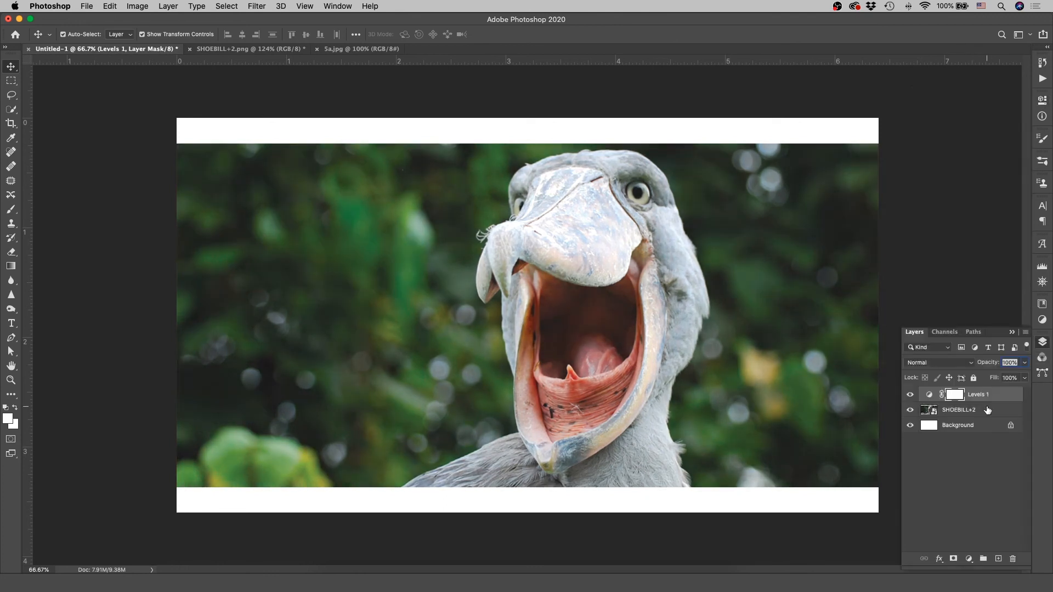
click(953, 469)
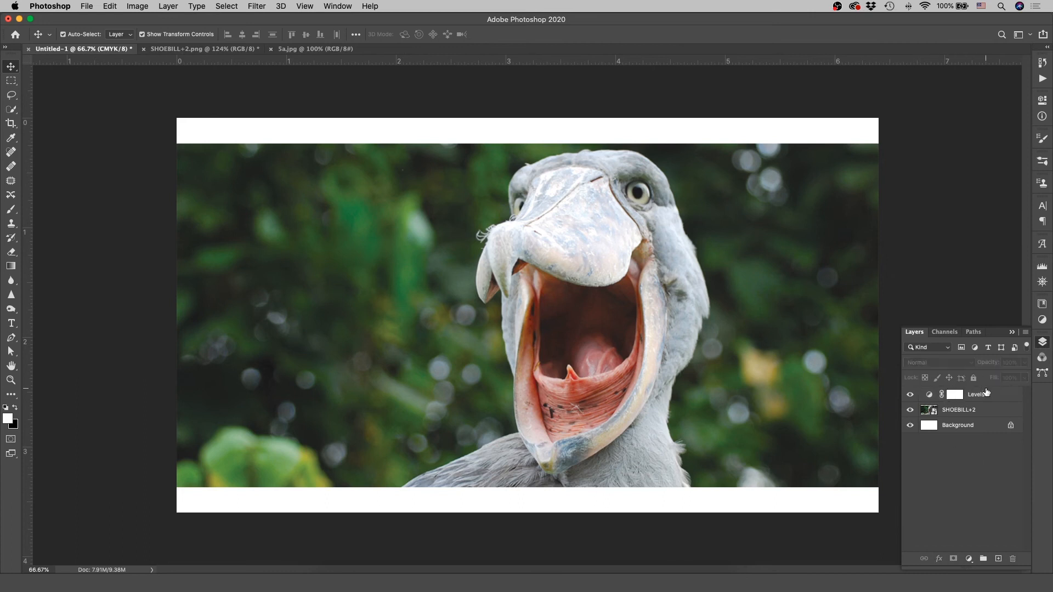
Step: Reopen the Levels 1 adjustment, darken its midtones to 0.32 and deselect the layer
double_click(930, 396)
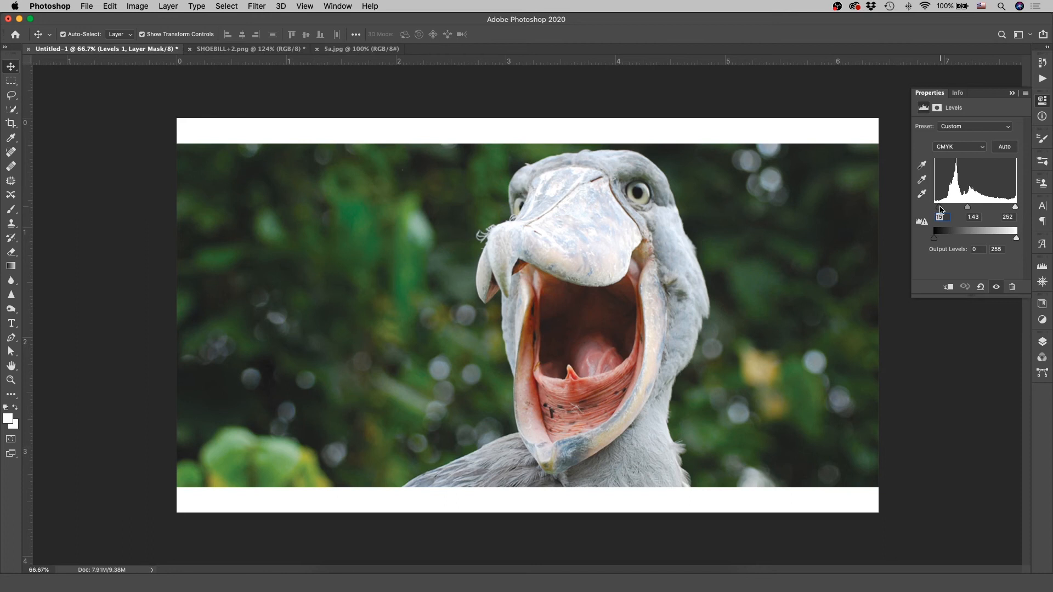
drag(971, 208, 1001, 209)
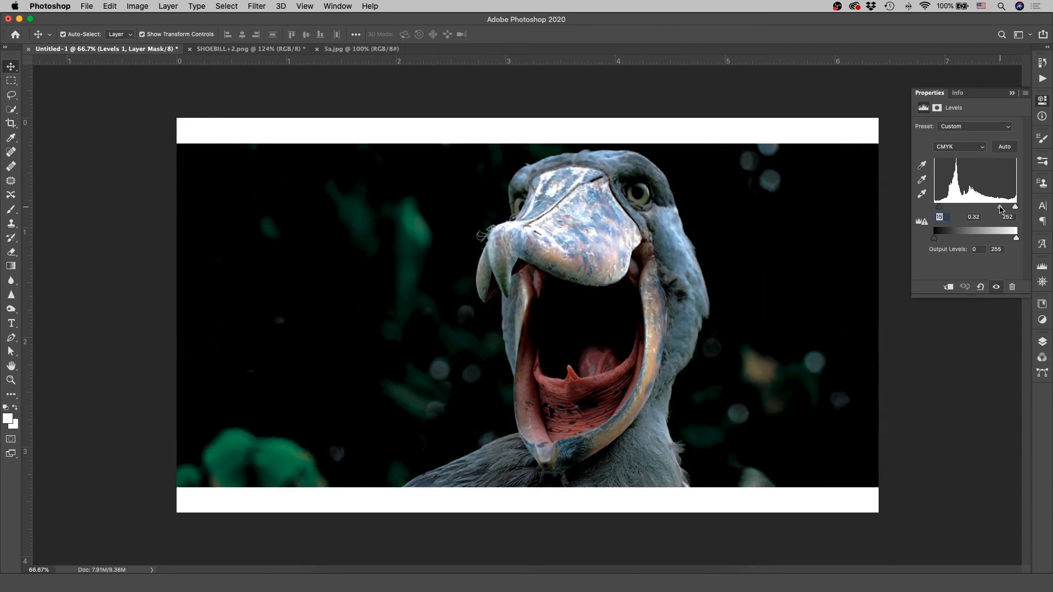
click(1042, 342)
click(967, 480)
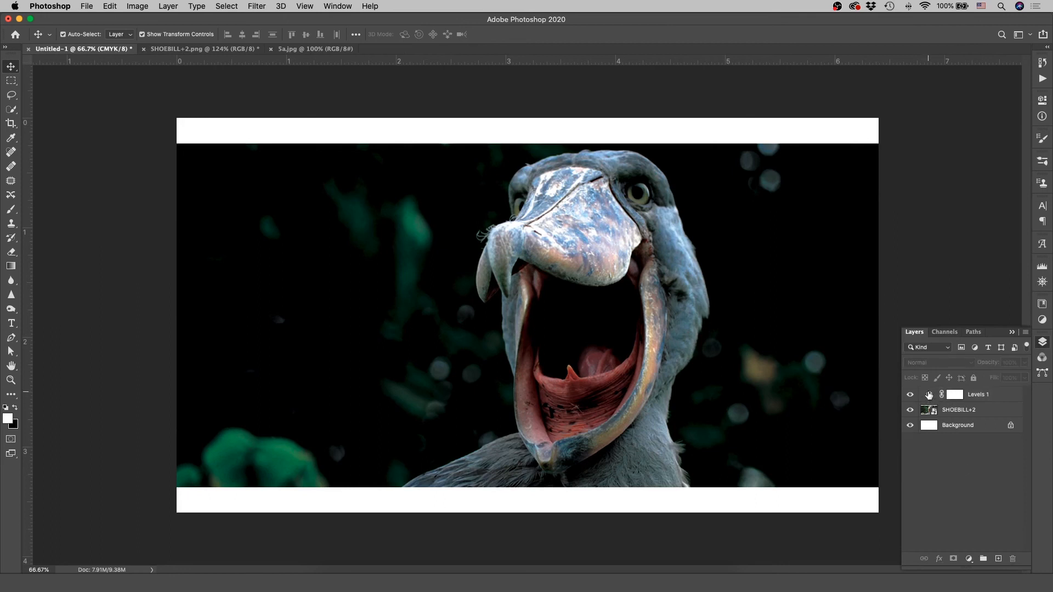
Step: Edit the Levels 1 adjustment again and brighten its midtones back to a natural exposure
double_click(929, 394)
drag(999, 209, 976, 212)
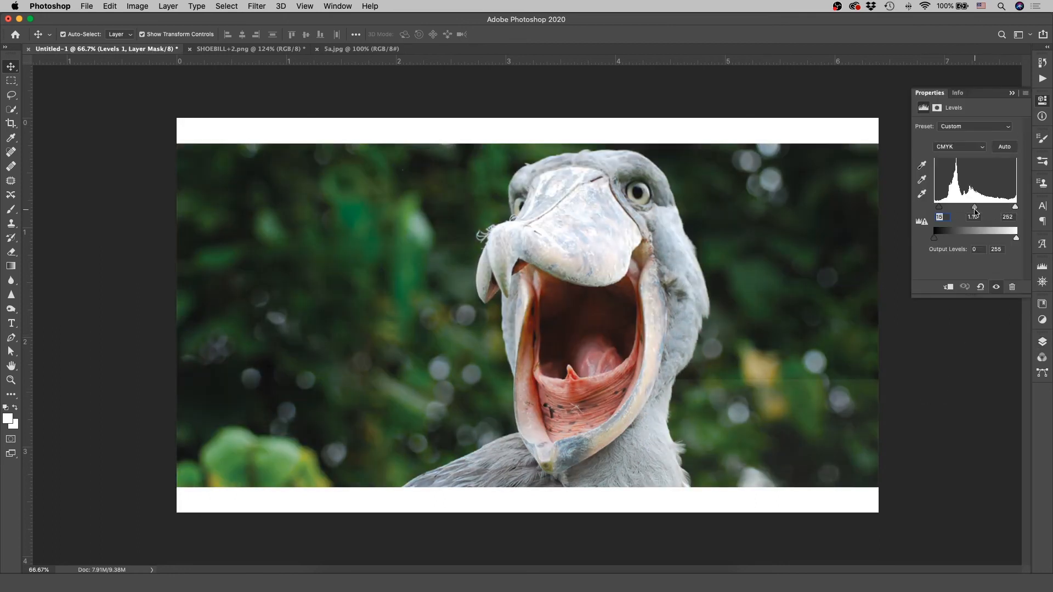
click(1043, 342)
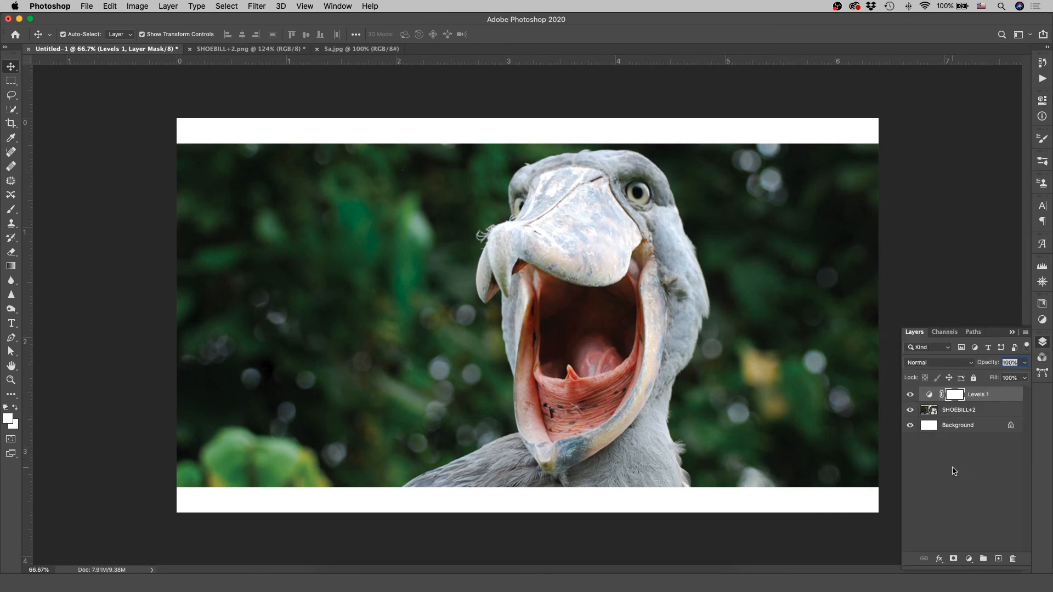
Step: Apply a Levels image adjustment directly to the SHOEBILL+2 smart object with the midtone input at 2.24
click(935, 416)
click(172, 5)
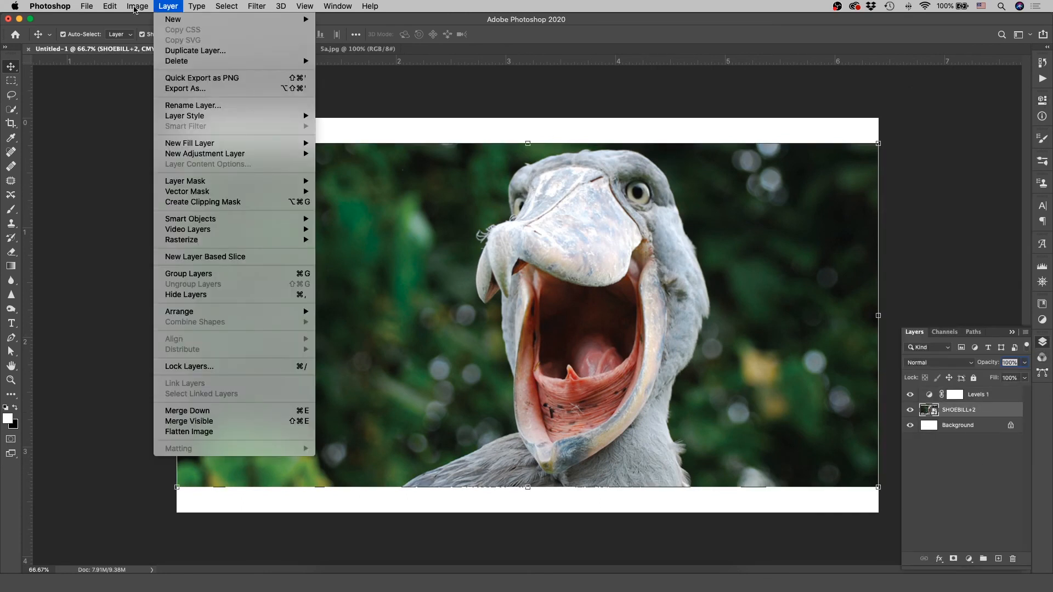
mouse_move(137, 6)
mouse_move(154, 36)
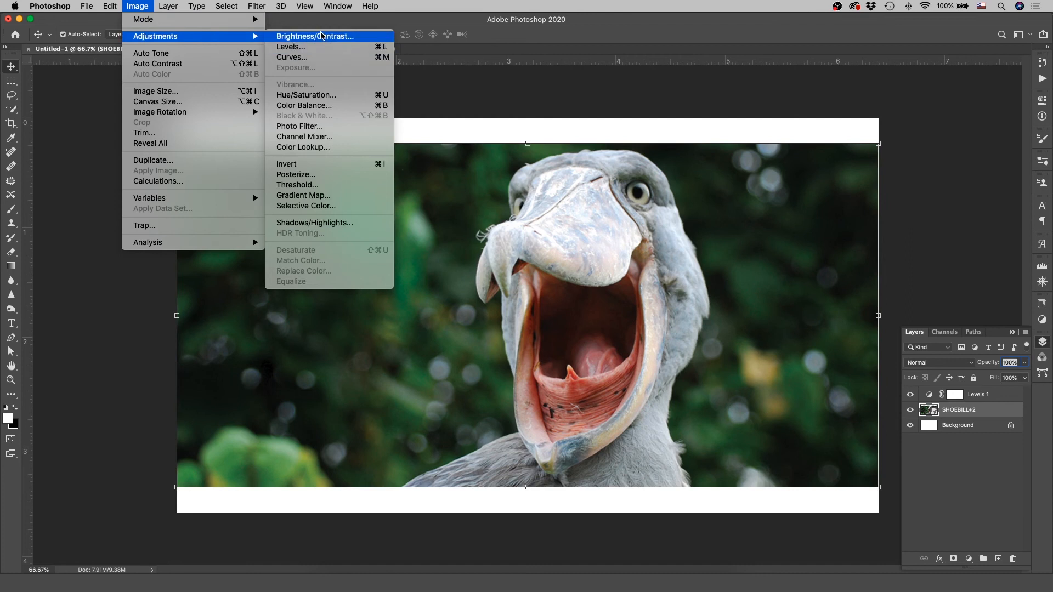
click(321, 47)
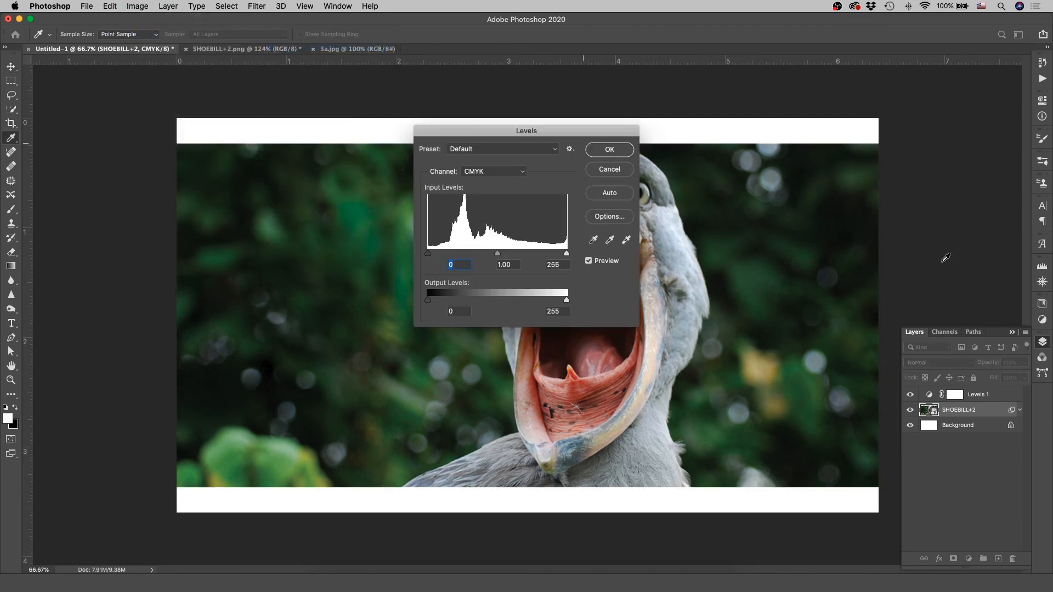
drag(536, 131, 733, 117)
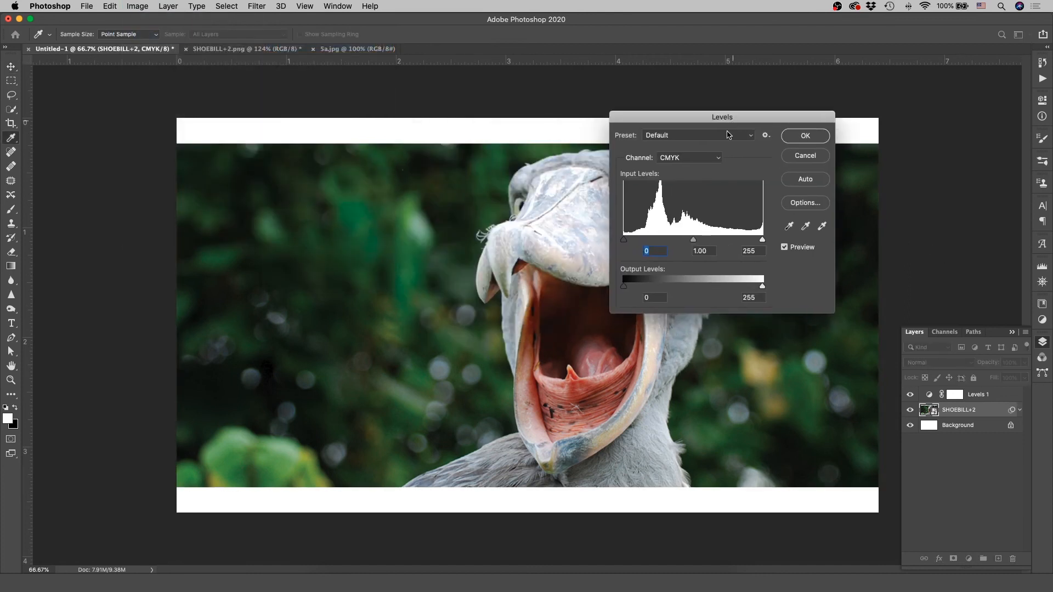
drag(693, 239, 653, 241)
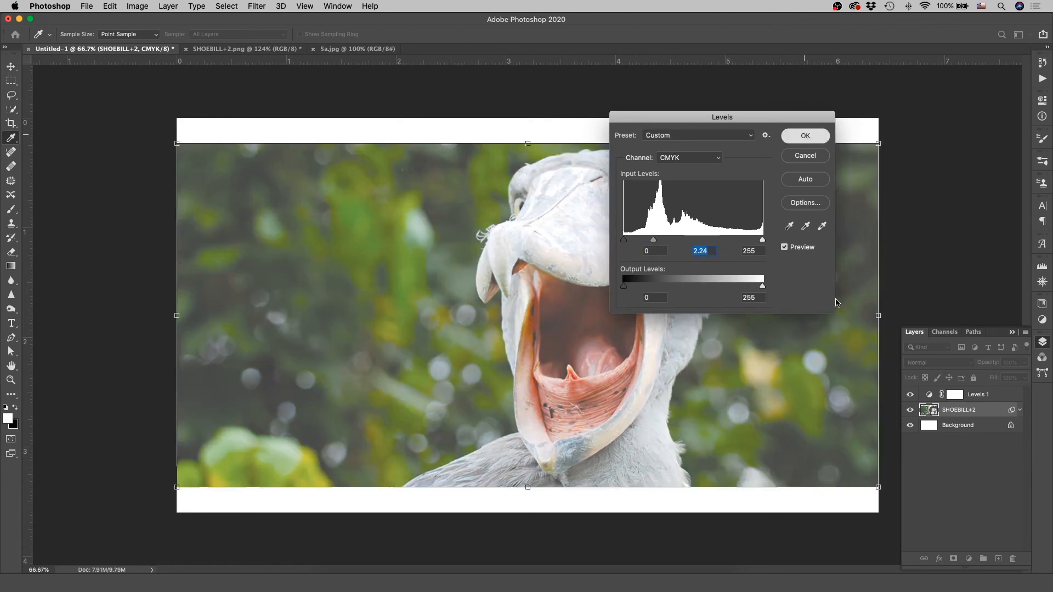
key(Return)
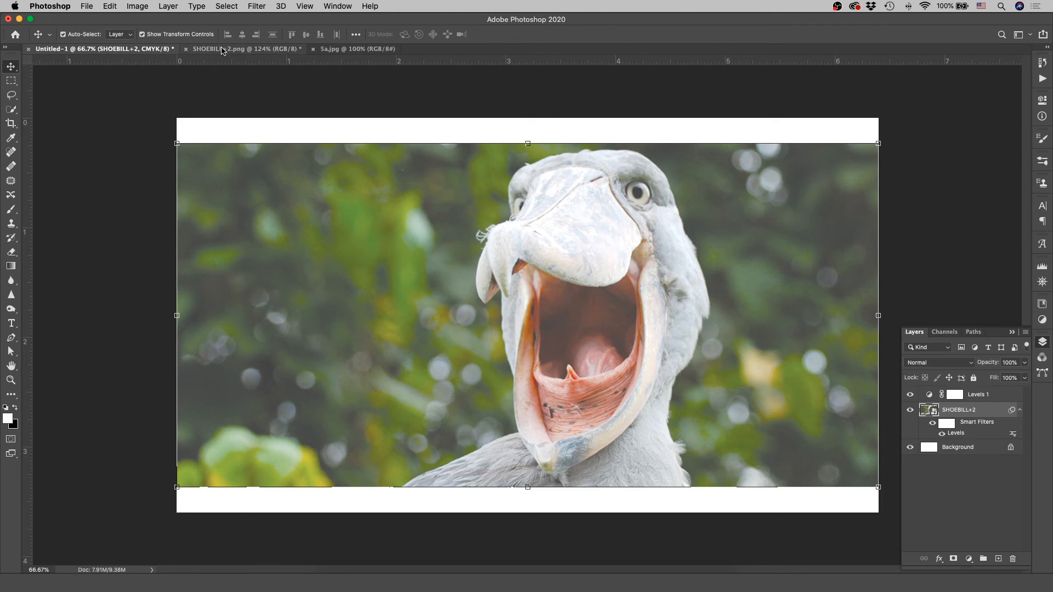
Step: Copy the 5a layer from SHOEBILL+2.png into Untitled-1 above the SHOEBILL+2 layer, and select the Levels 1 layer
click(249, 49)
click(724, 369)
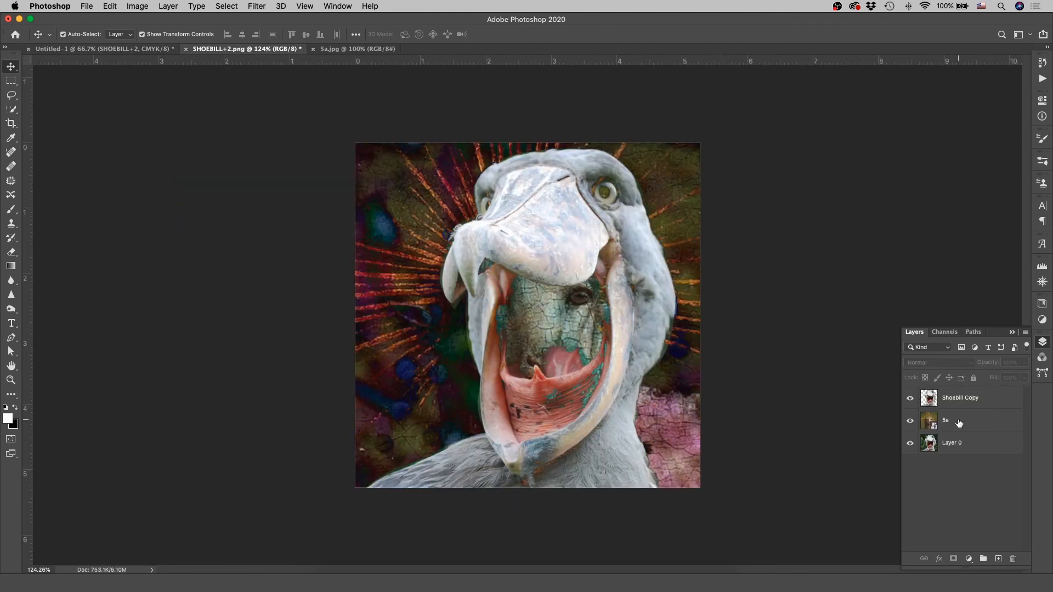
click(104, 49)
key(super+v)
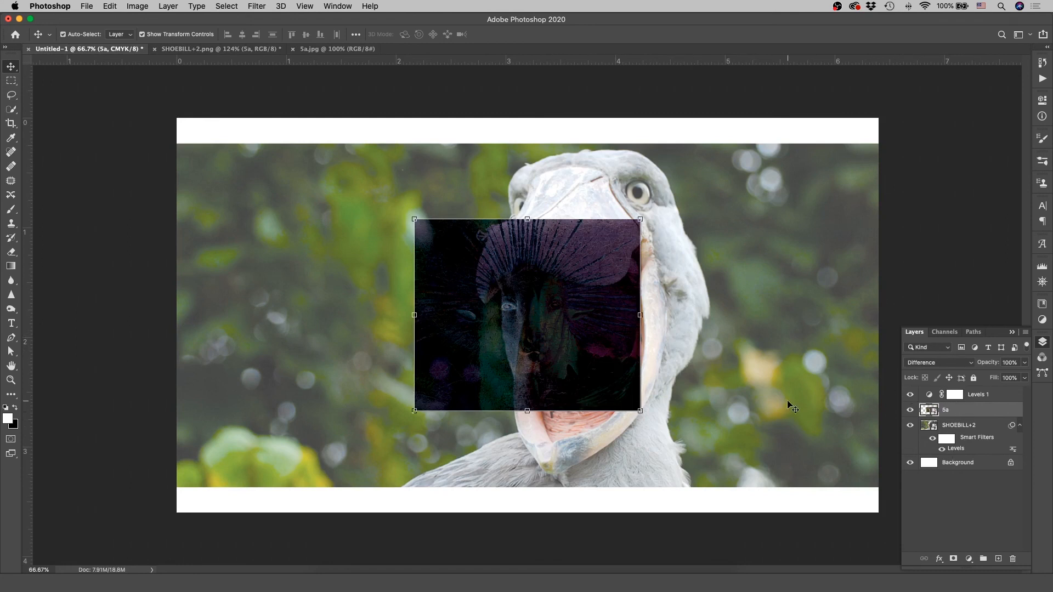
click(986, 397)
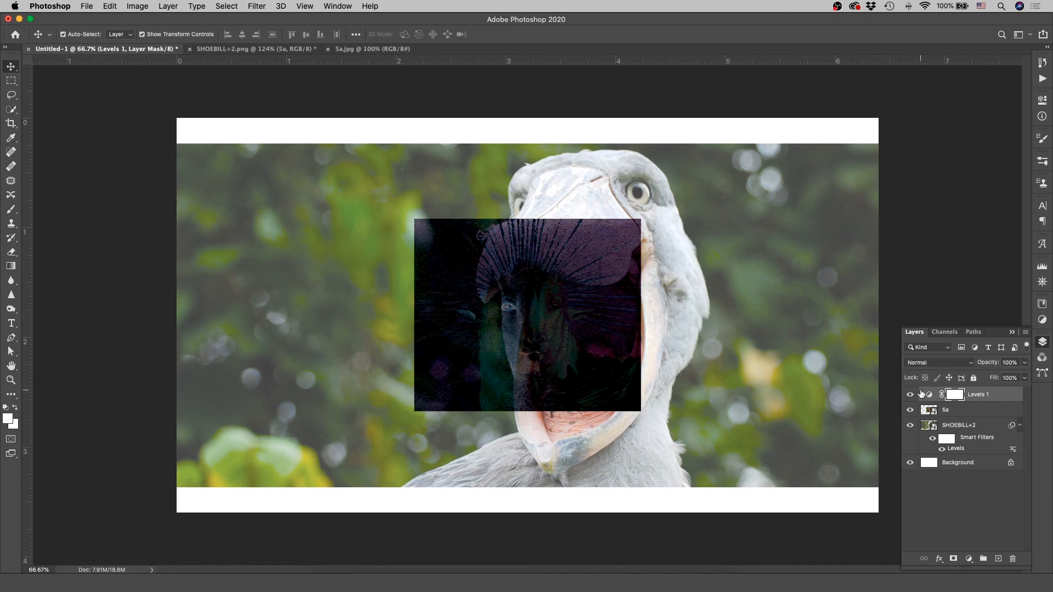
Step: Try a midtone of 1.60 in the Levels smart filter of the SHOEBILL+2 layer
double_click(964, 450)
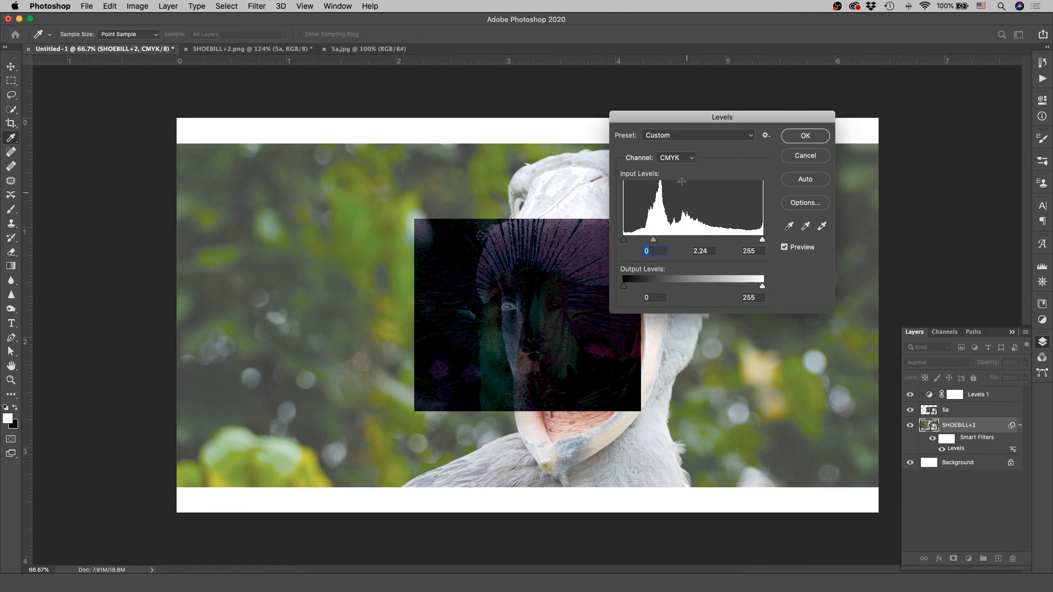
drag(655, 242, 689, 244)
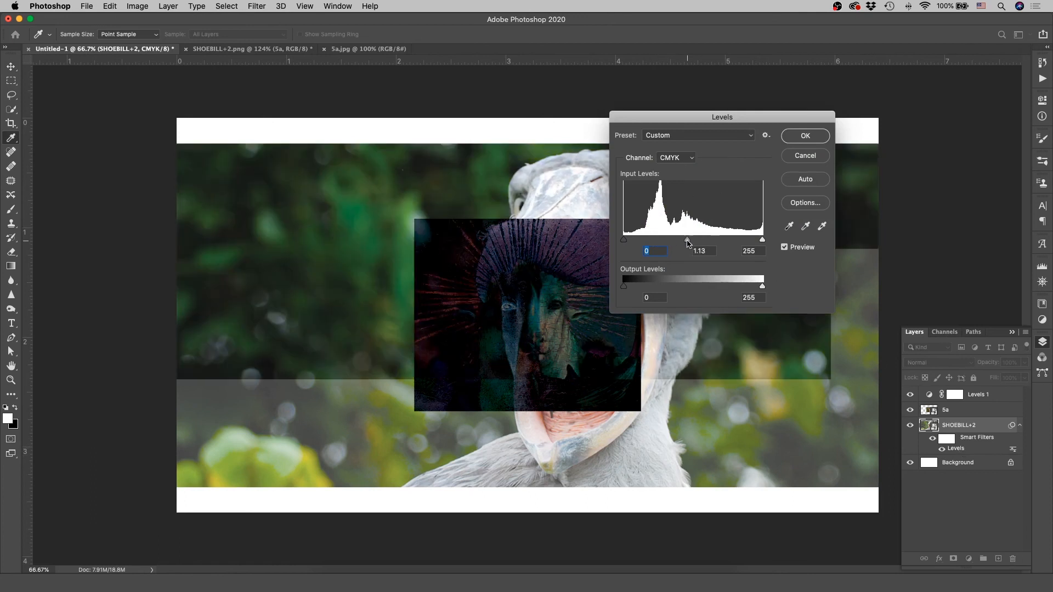
drag(688, 243, 670, 243)
key(Tab)
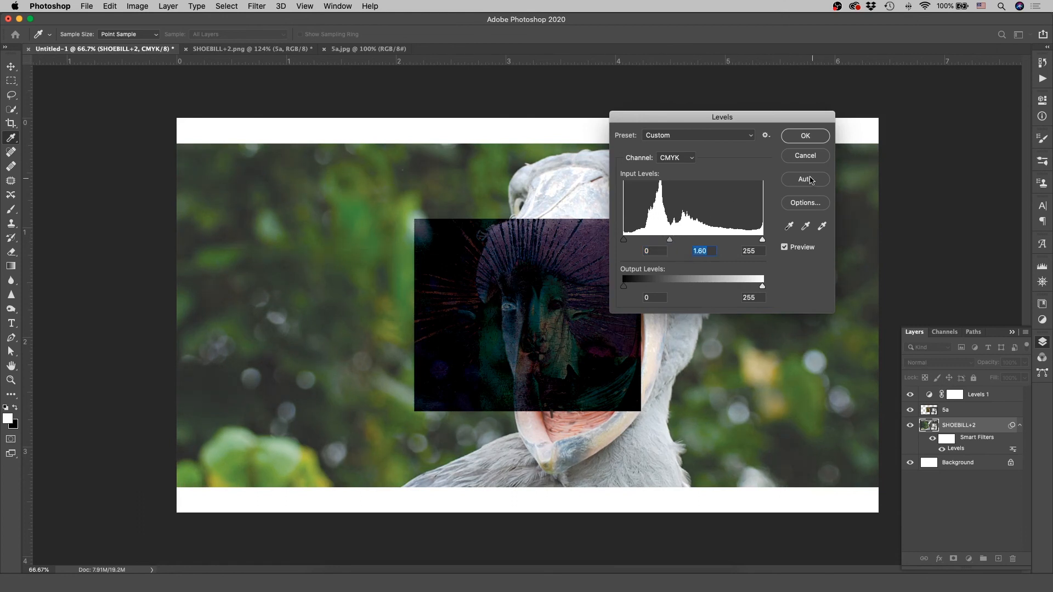
click(806, 137)
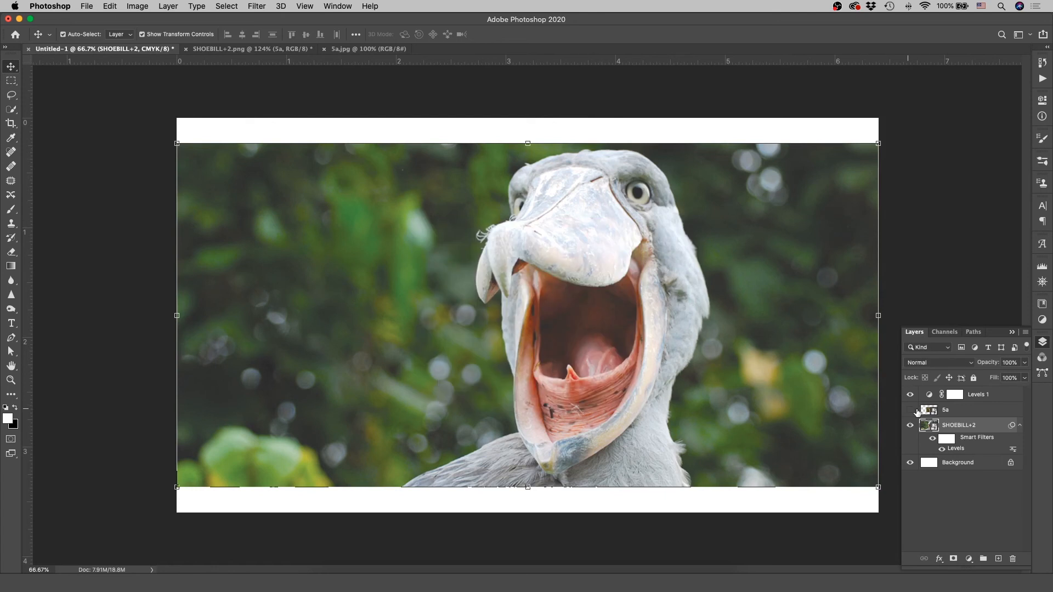
click(981, 411)
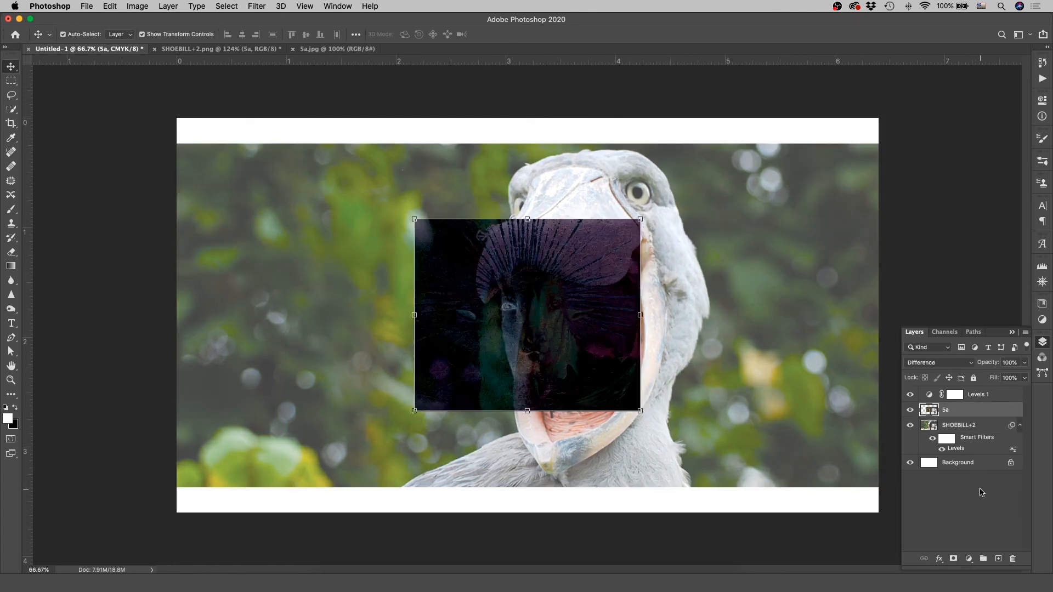
Step: Toggle the smart filters of SHOEBILL+2 off and on, and hide the Levels 1 adjustment layer
click(975, 395)
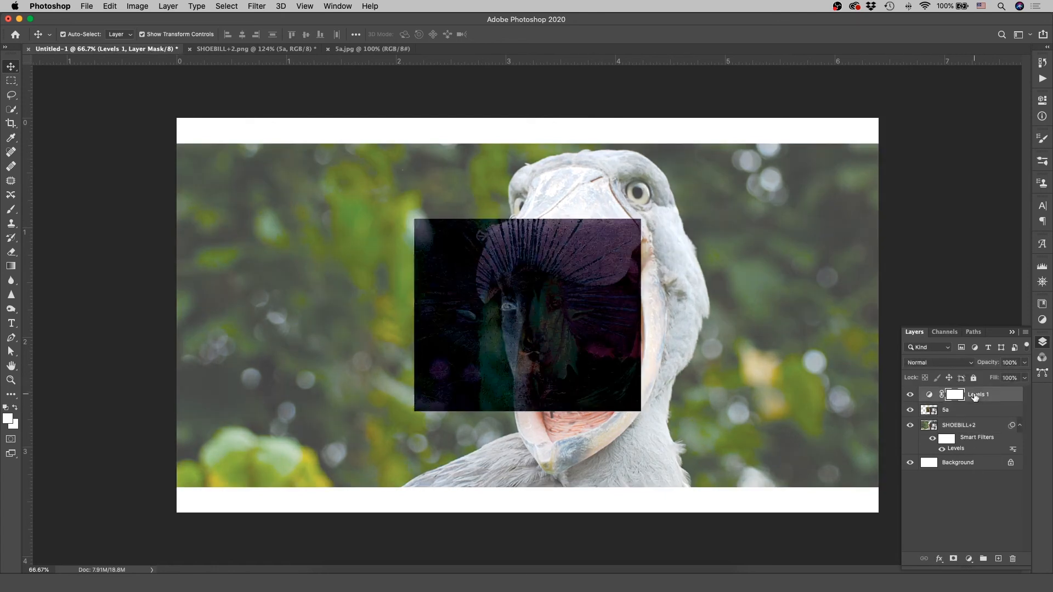
click(931, 439)
click(931, 440)
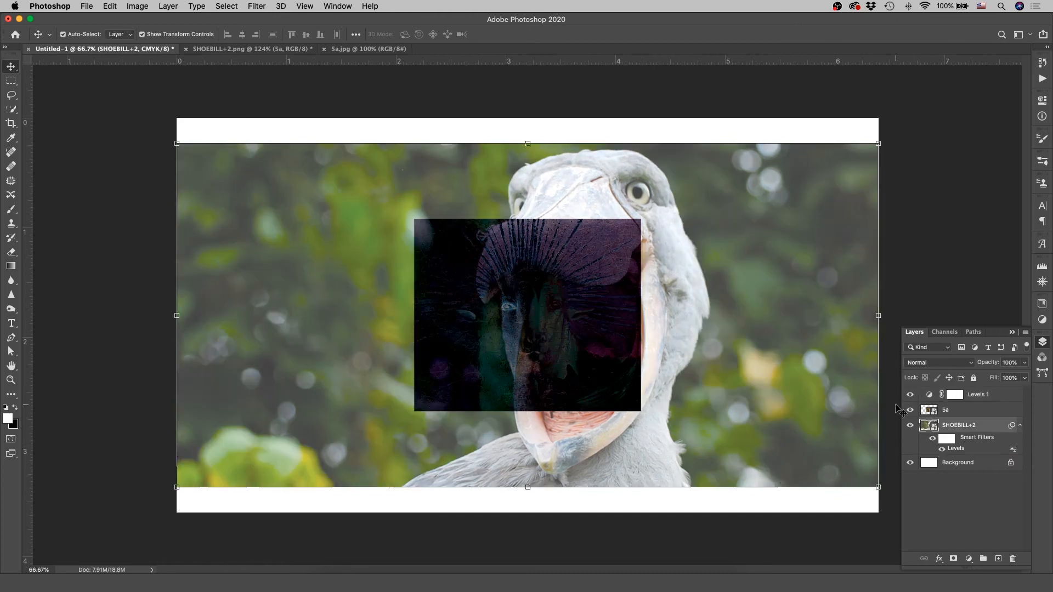
click(910, 395)
Step: Add a Hue/Saturation adjustment layer directly above SHOEBILL+2 with the saturation at -100
click(968, 559)
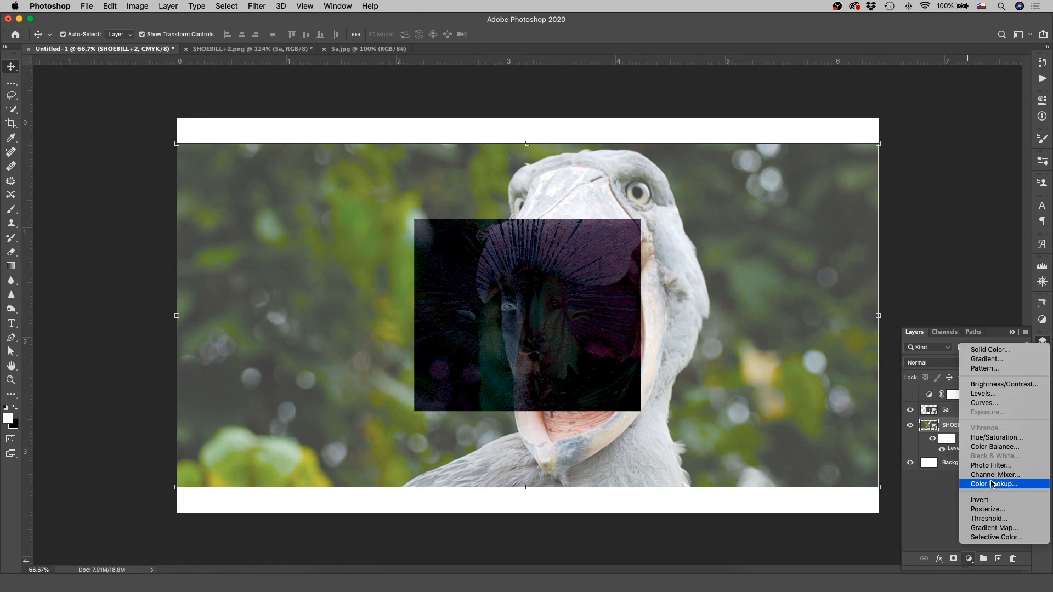
click(991, 437)
drag(968, 188, 874, 188)
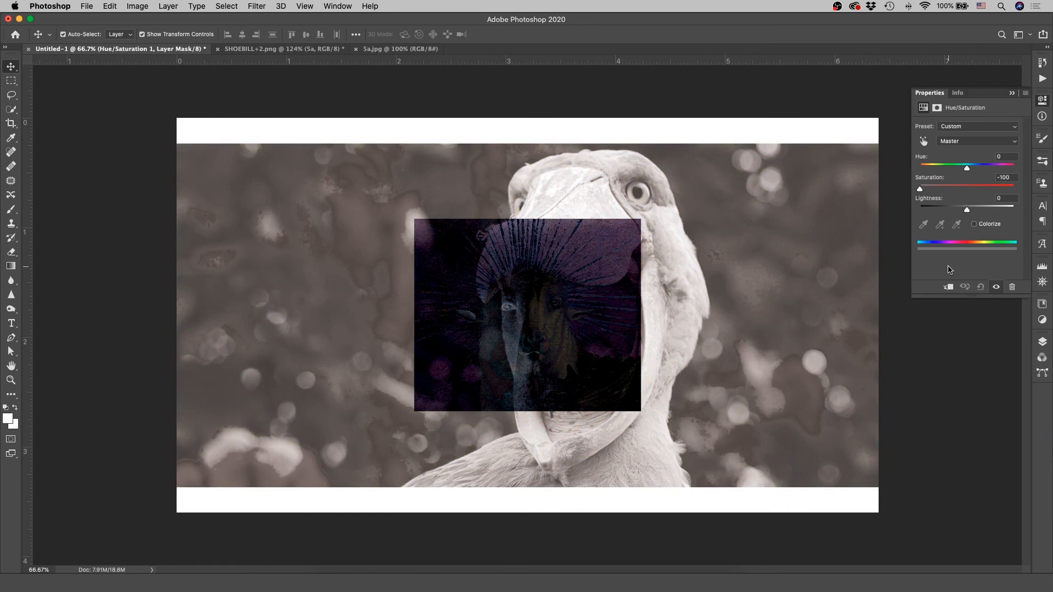
click(1042, 342)
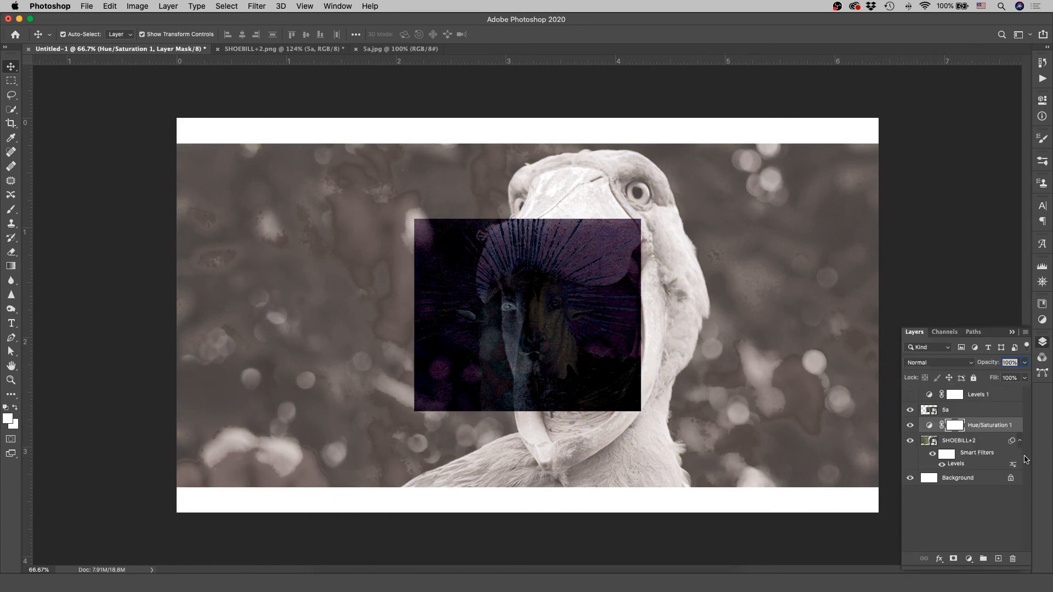
click(965, 524)
Step: Move the 5a image onto the background beside the bird's beak and place its layer below Hue/Saturation 1
click(982, 429)
drag(619, 339, 433, 326)
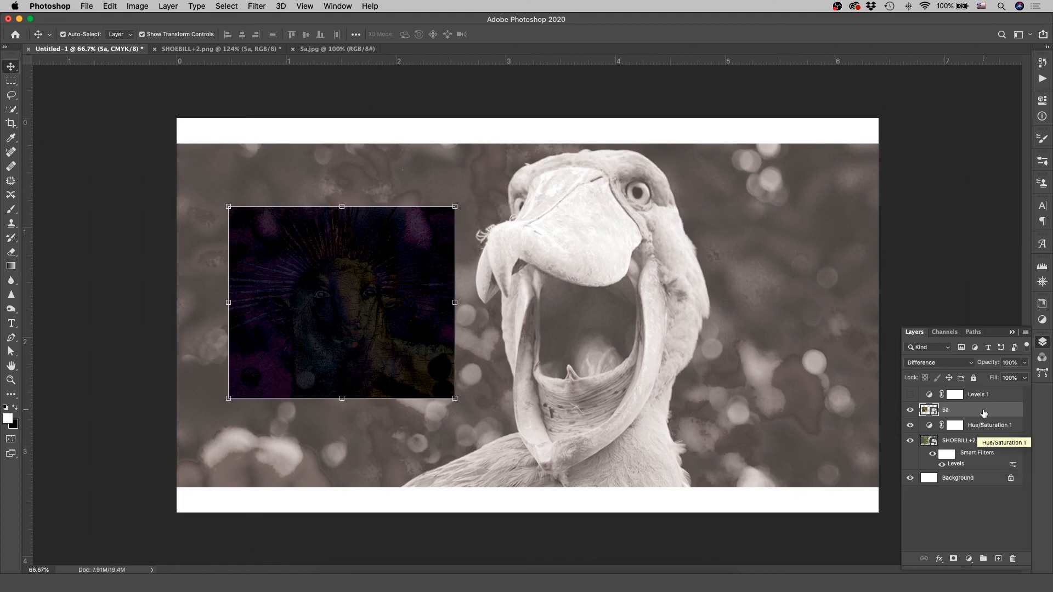
mouse_move(978, 422)
mouse_down()
mouse_move(970, 429)
mouse_move(987, 425)
mouse_up()
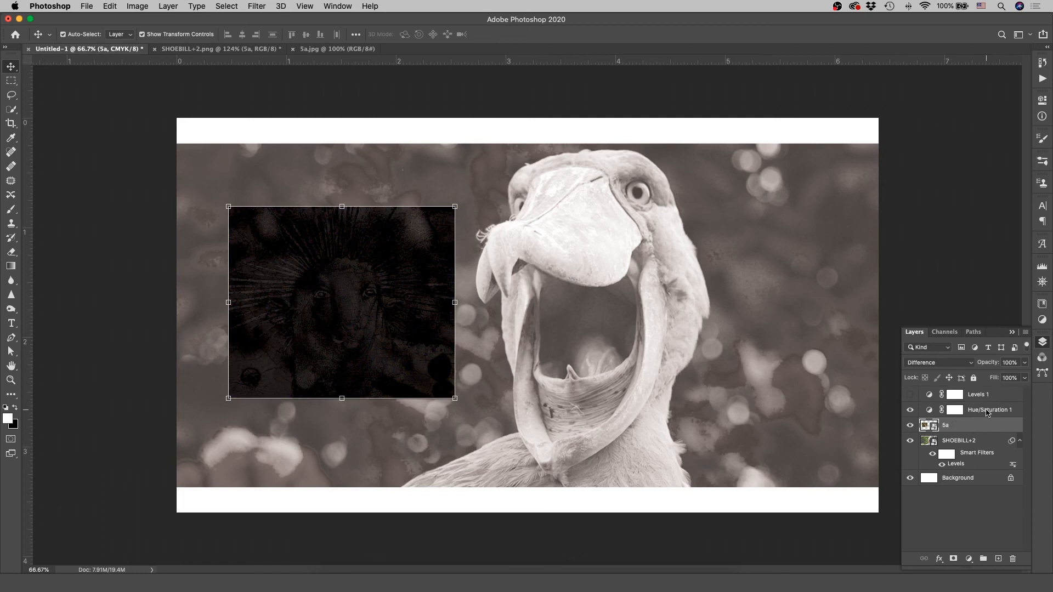
Step: Clip the Hue/Saturation 1 adjustment layer to the 5a layer and set the 5a layer's blend mode to Normal
right_click(982, 413)
click(868, 305)
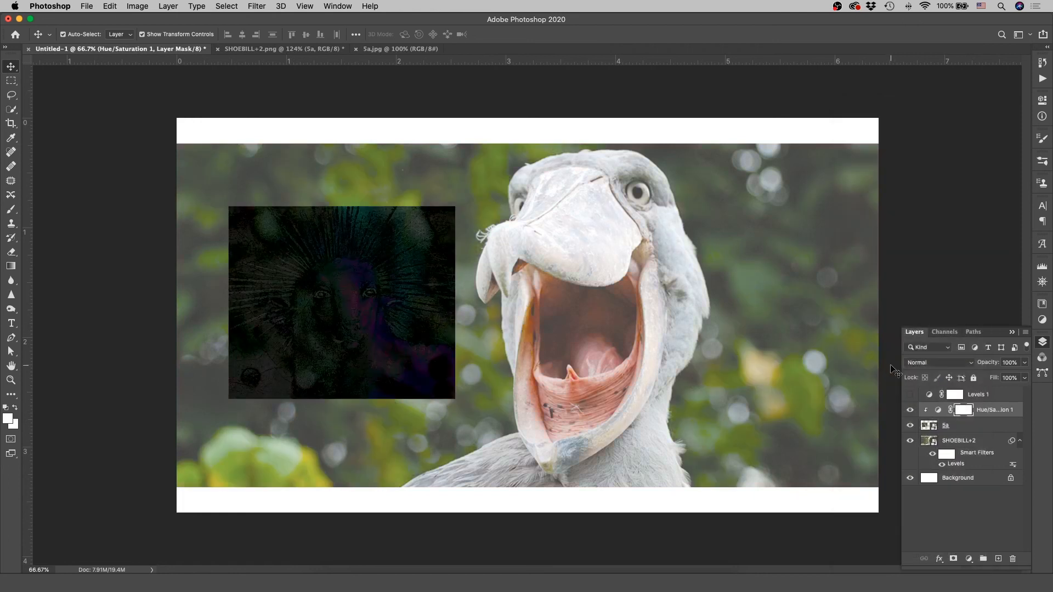
click(964, 427)
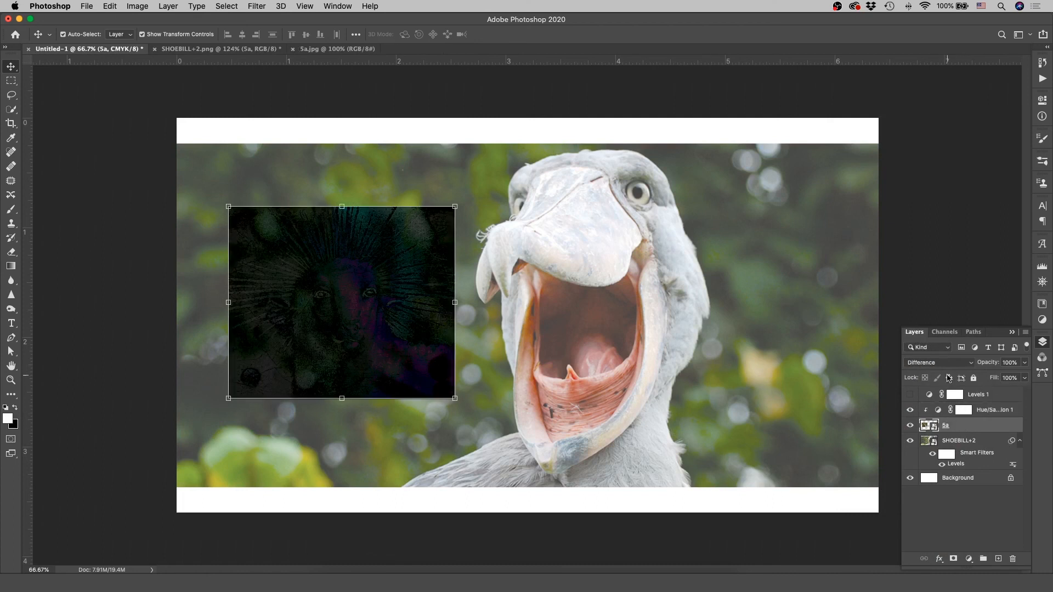
click(943, 362)
click(928, 183)
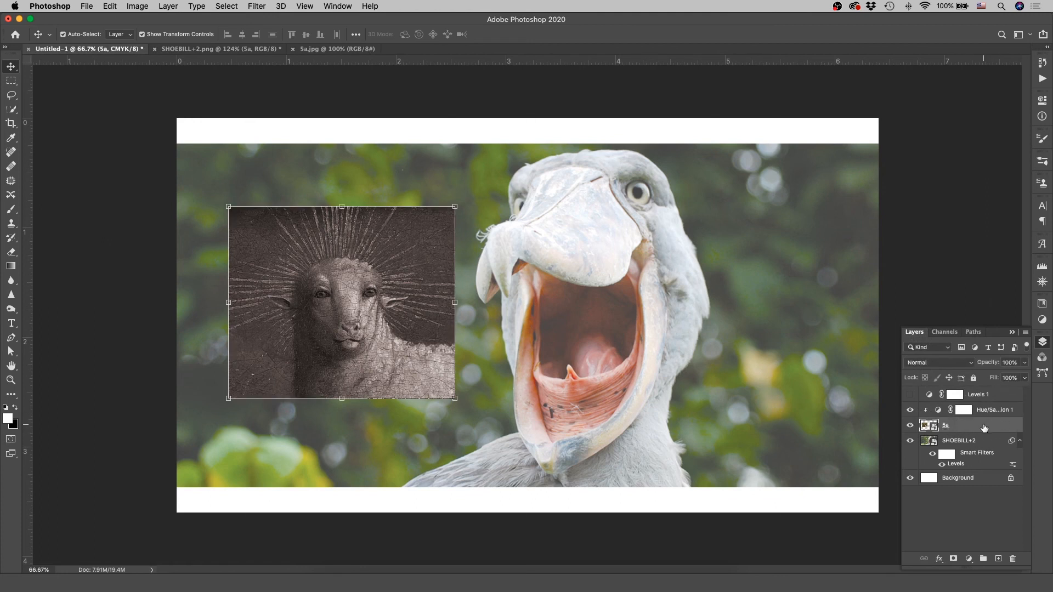
click(966, 444)
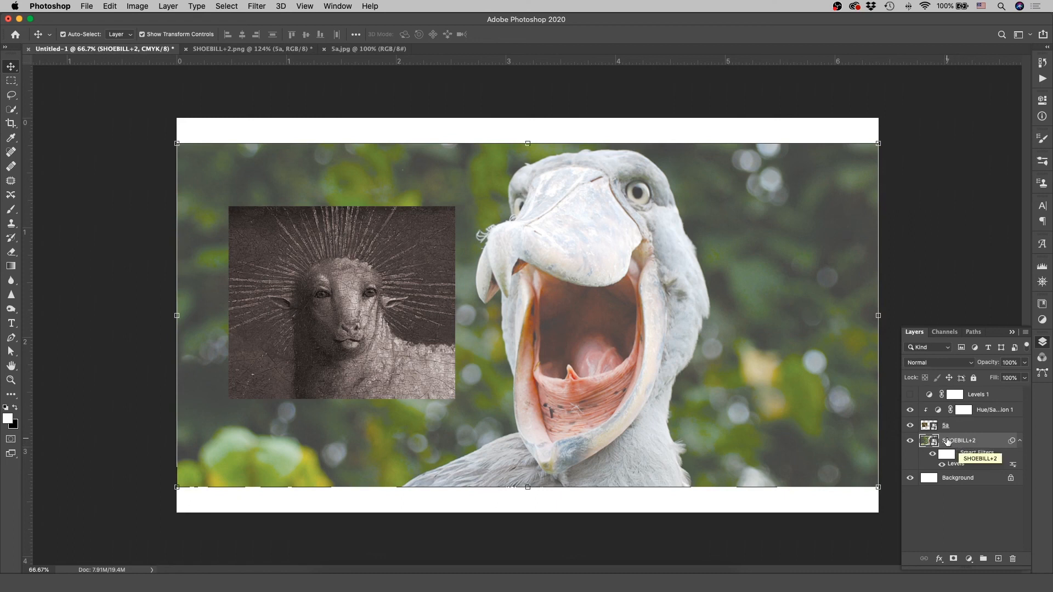
drag(953, 442, 978, 428)
key(super+z)
click(978, 517)
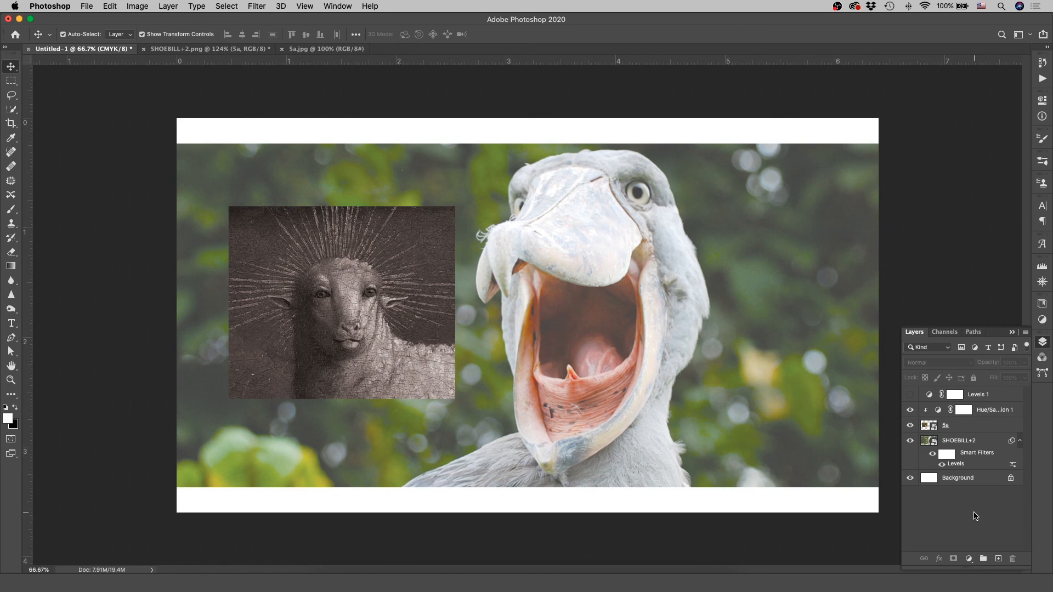
Step: Apply a Hue/Saturation smart filter with saturation -100 to the SHOEBILL+2 layer
click(967, 442)
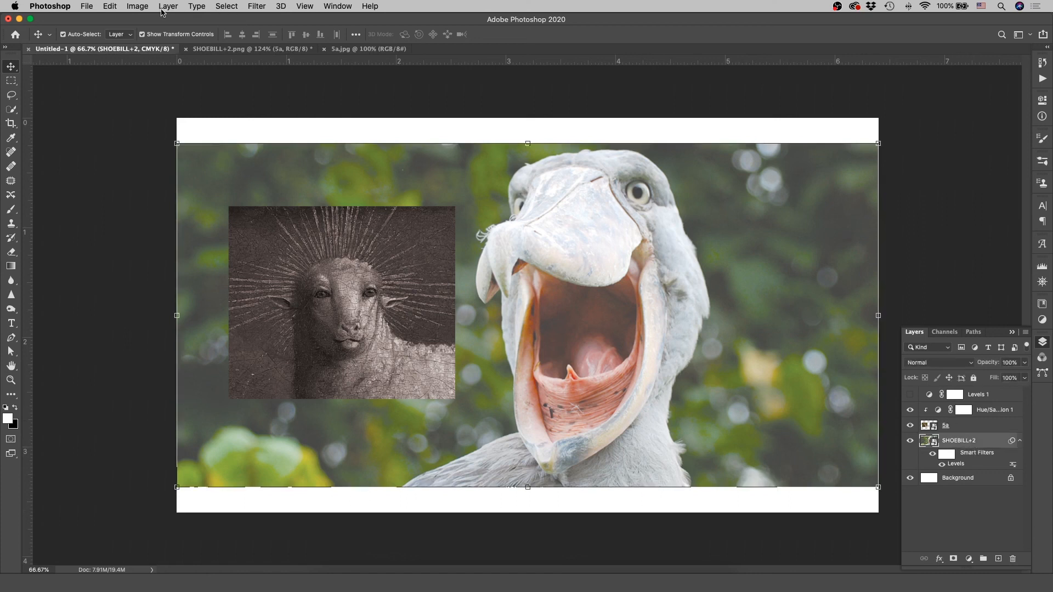
click(137, 6)
mouse_move(159, 37)
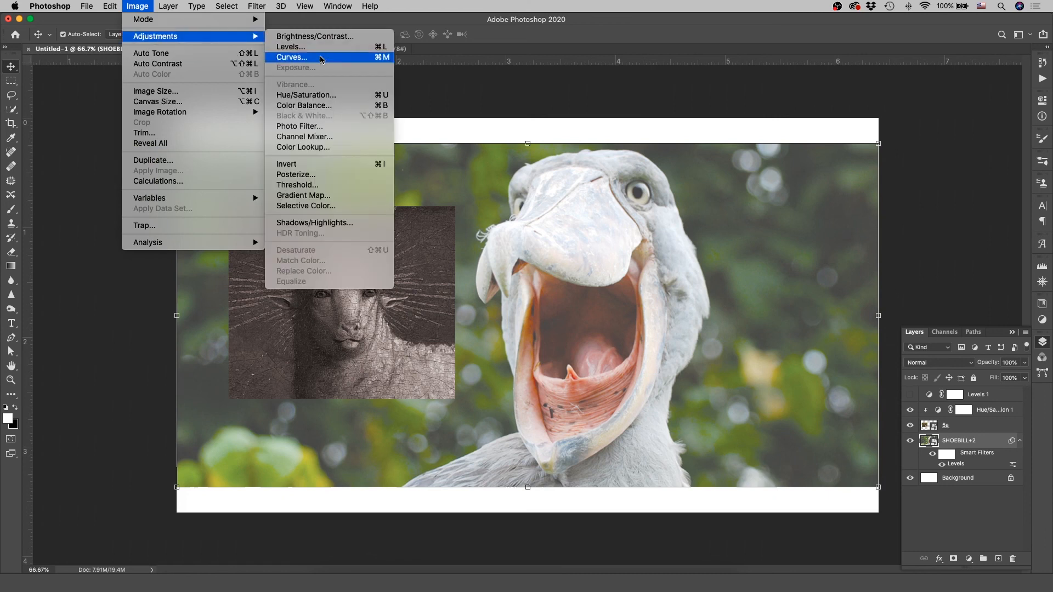
click(327, 95)
drag(500, 234, 422, 236)
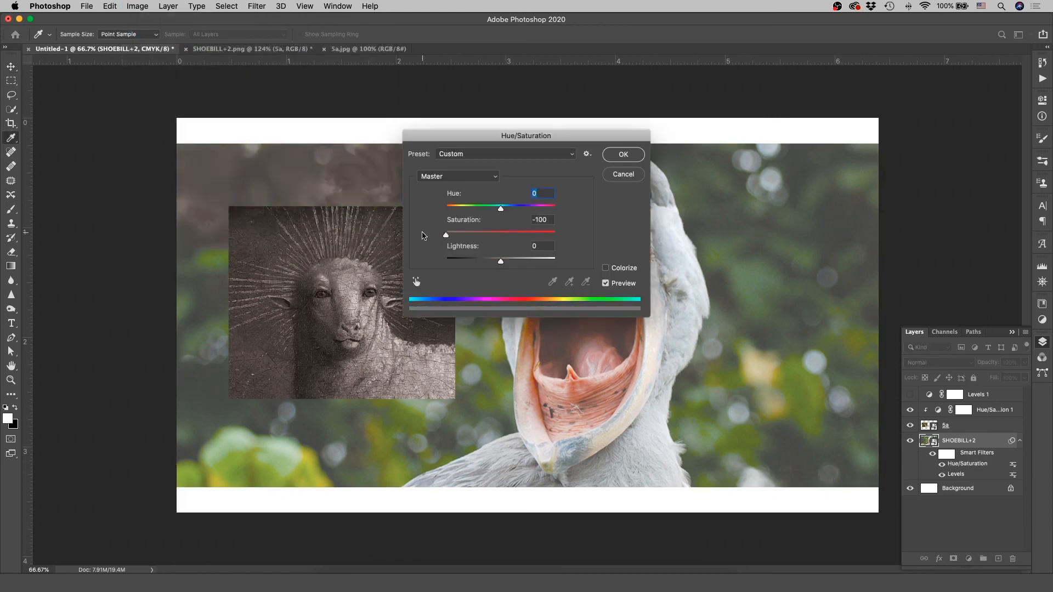
drag(520, 138, 820, 187)
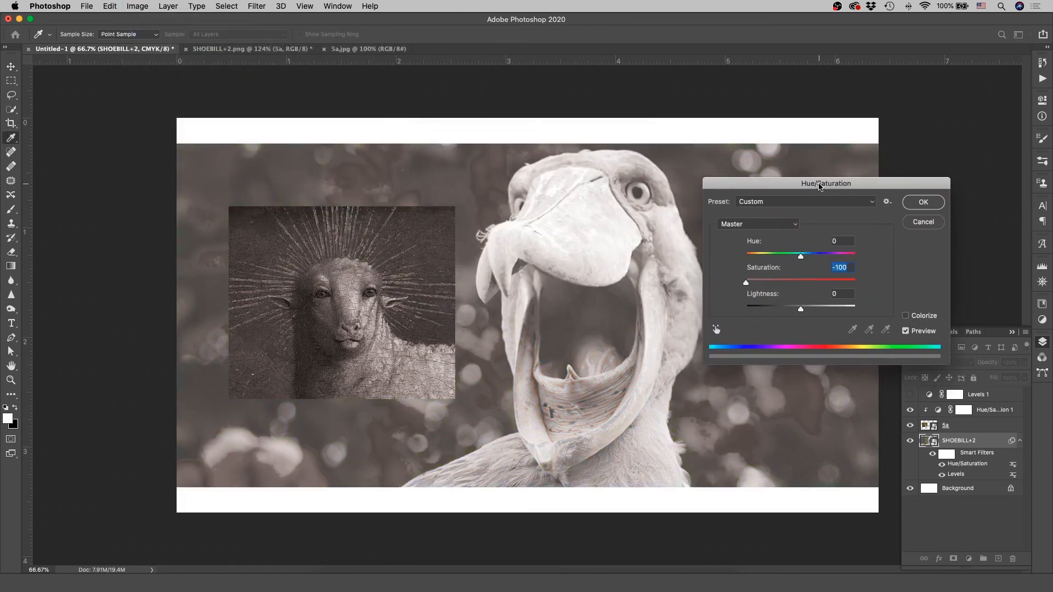
click(911, 202)
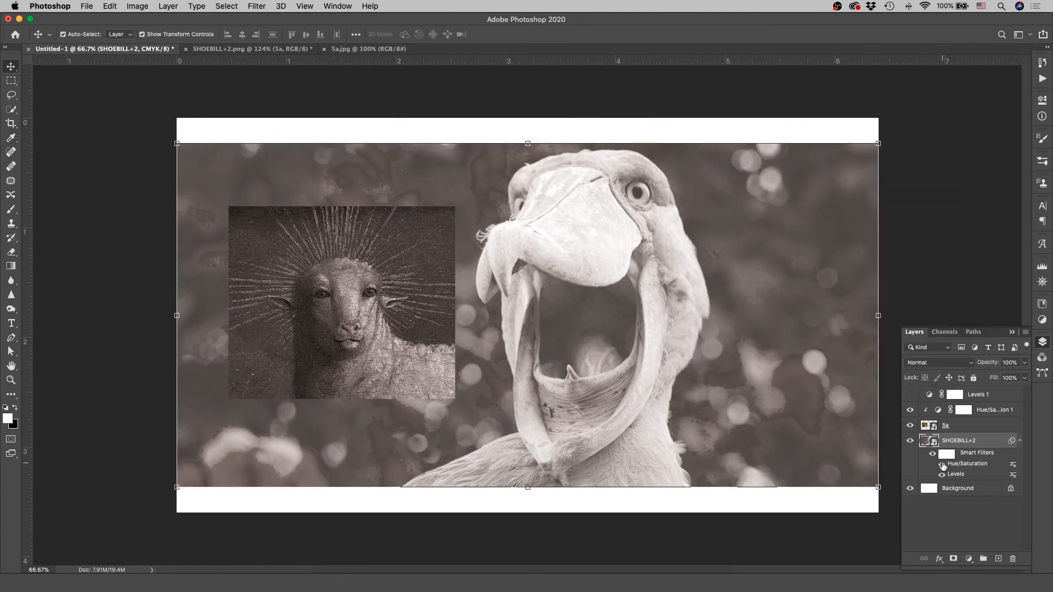
Step: Toggle the Hue/Saturation smart filter of SHOEBILL+2 off and on to compare the bird with and without colour
click(942, 465)
click(942, 465)
click(942, 465)
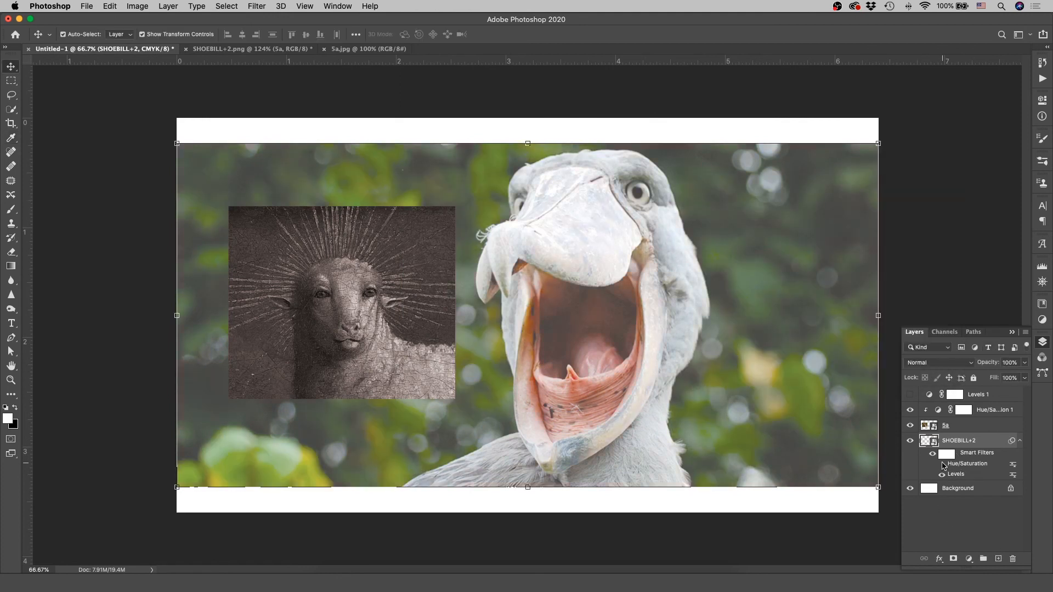
click(942, 465)
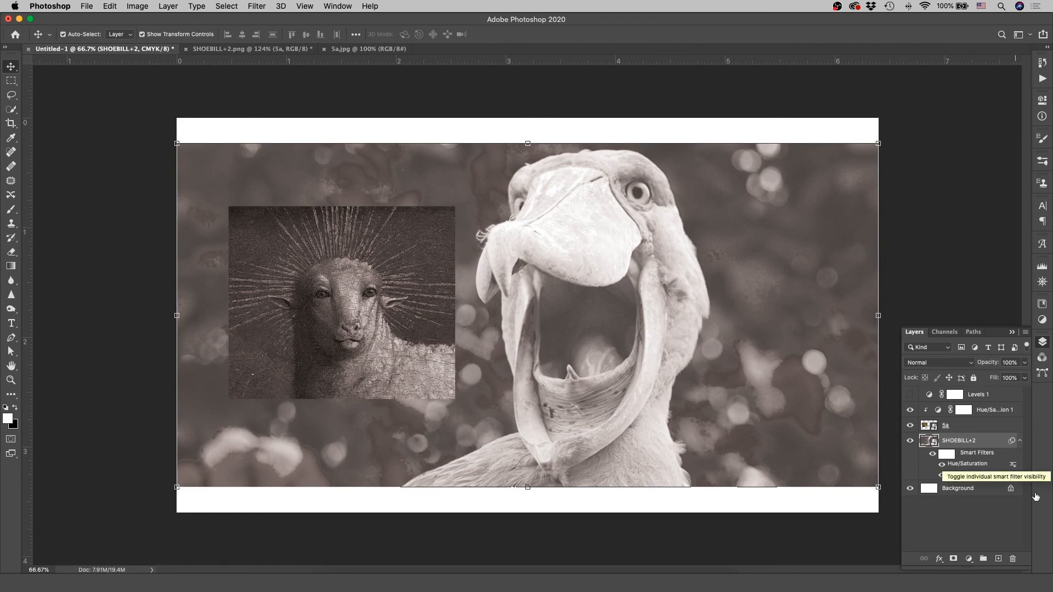
Step: Undo the mask added to SHOEBILL+2 and add a second mask to the Hue/Saturation 1 adjustment layer
click(953, 558)
key(super+z)
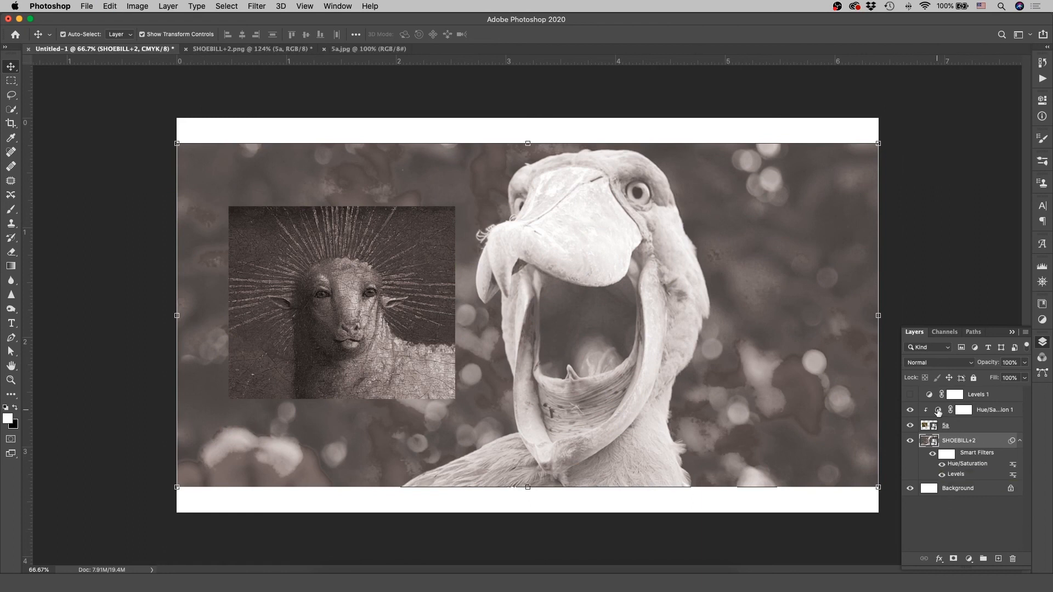
click(993, 410)
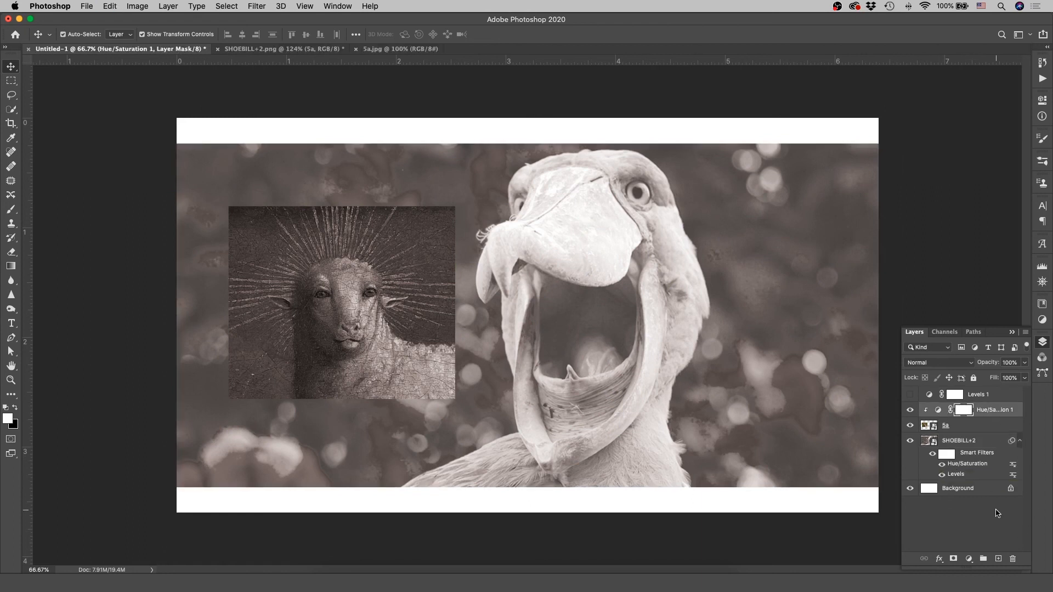
click(953, 559)
Step: Paint black with the Brush on the Hue/Saturation 1 layer mask to restore colour over the sheep and its halo
click(14, 426)
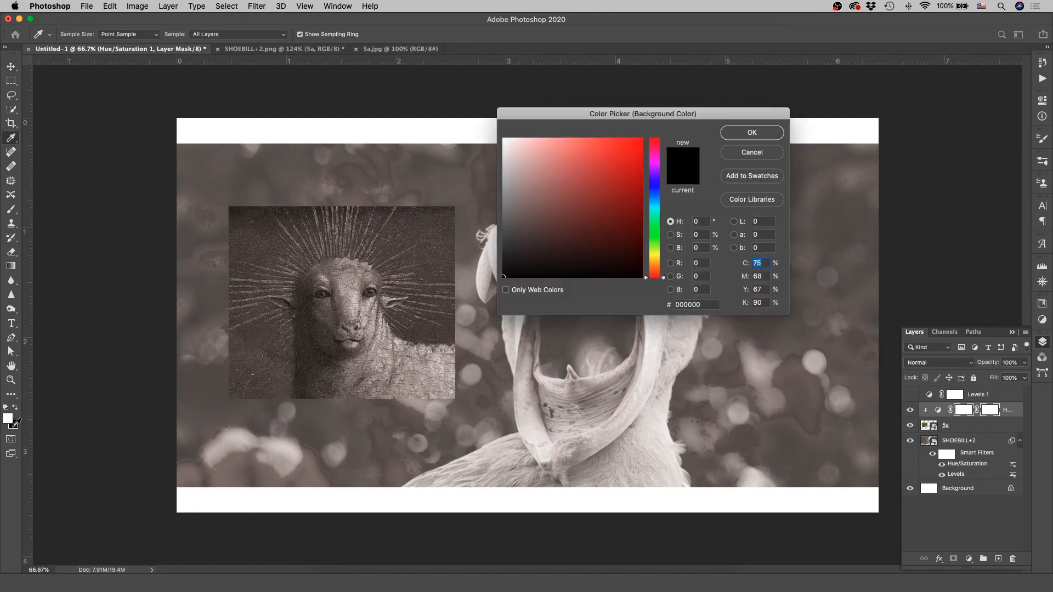
click(752, 133)
key(v)
key(x)
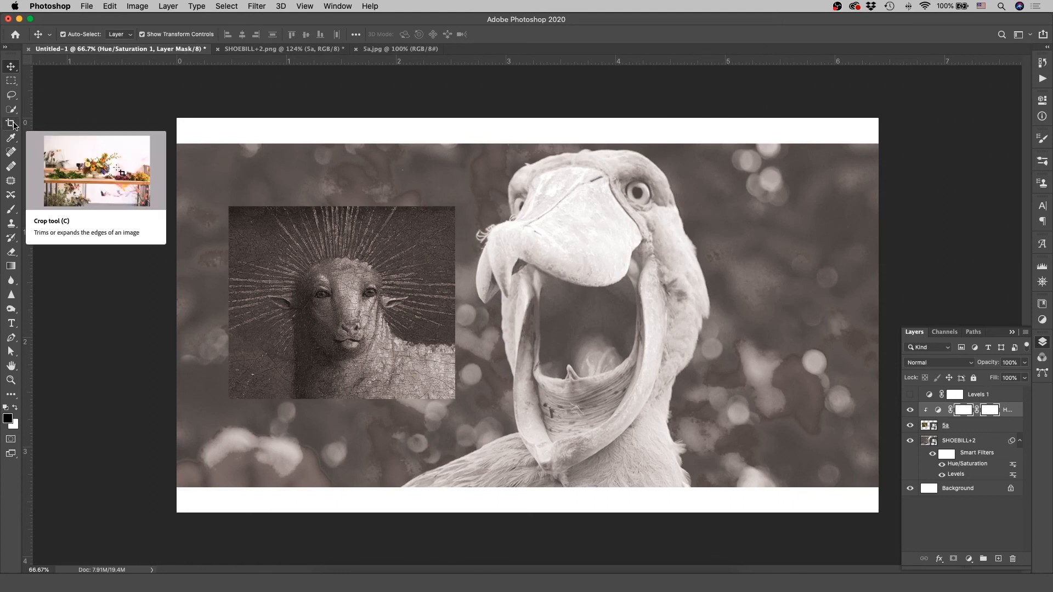
click(11, 209)
mouse_move(374, 334)
mouse_down()
mouse_move(413, 297)
mouse_move(305, 338)
mouse_move(401, 354)
mouse_move(380, 266)
mouse_move(292, 286)
mouse_move(380, 253)
mouse_move(292, 274)
mouse_move(396, 246)
mouse_move(304, 298)
mouse_move(330, 289)
mouse_move(352, 337)
mouse_move(257, 350)
mouse_move(261, 374)
mouse_move(227, 386)
mouse_move(383, 388)
mouse_move(413, 381)
mouse_move(443, 353)
mouse_up()
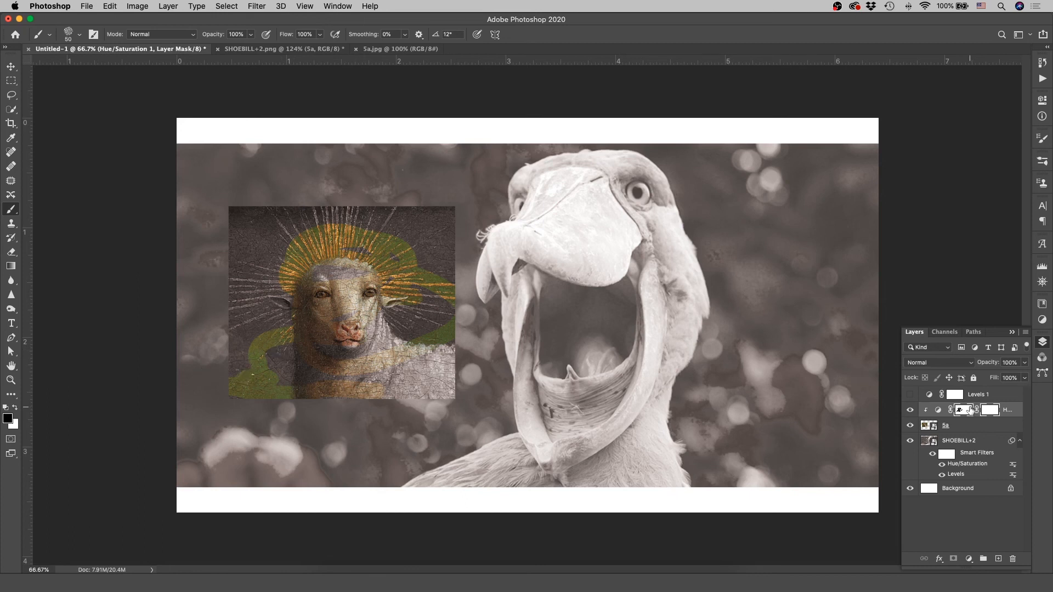
Step: Paint white on the Hue/Saturation 1 layer mask to desaturate most of the sheep and the surrounding area again
key(x)
mouse_move(241, 341)
mouse_down()
mouse_move(264, 335)
mouse_move(298, 353)
mouse_move(262, 320)
mouse_move(307, 304)
mouse_up()
mouse_move(369, 255)
mouse_down()
mouse_move(392, 228)
mouse_move(346, 313)
mouse_move(247, 393)
mouse_move(216, 395)
mouse_move(246, 381)
mouse_move(219, 395)
mouse_move(411, 389)
mouse_move(302, 361)
mouse_move(311, 367)
mouse_move(289, 309)
mouse_move(304, 323)
mouse_move(390, 335)
mouse_up()
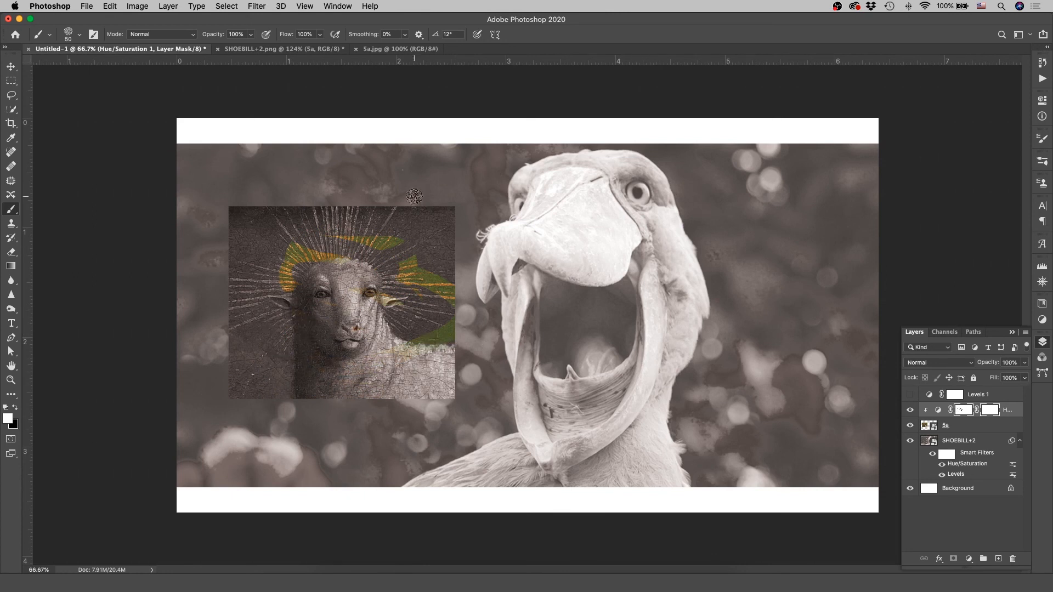
Step: Choose the Soft Round Pressure Opacity brush and set its size to 146 px
click(80, 36)
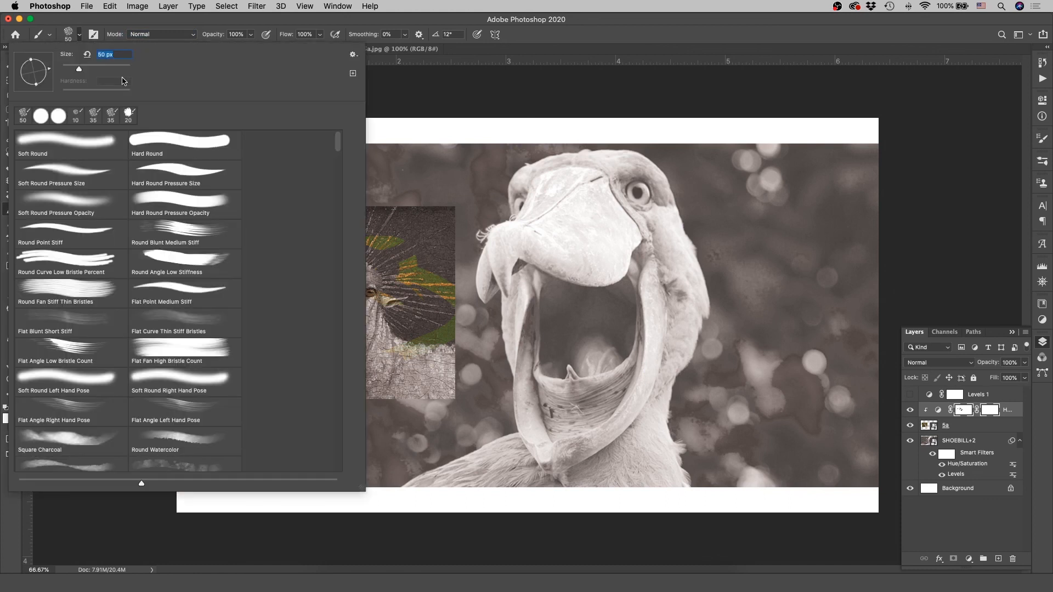
click(58, 203)
drag(79, 70, 103, 71)
click(78, 37)
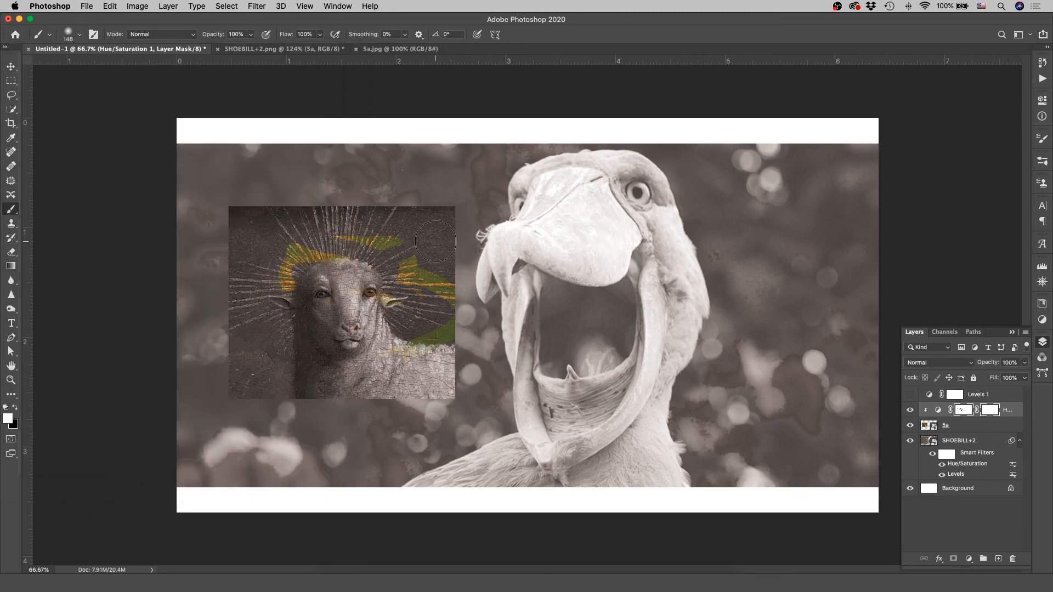
Step: Undo a white test stroke and paint black softly on the Hue/Saturation 1 mask to bring back the sheep's colour
mouse_move(402, 256)
mouse_down()
mouse_move(440, 278)
mouse_move(424, 298)
mouse_up()
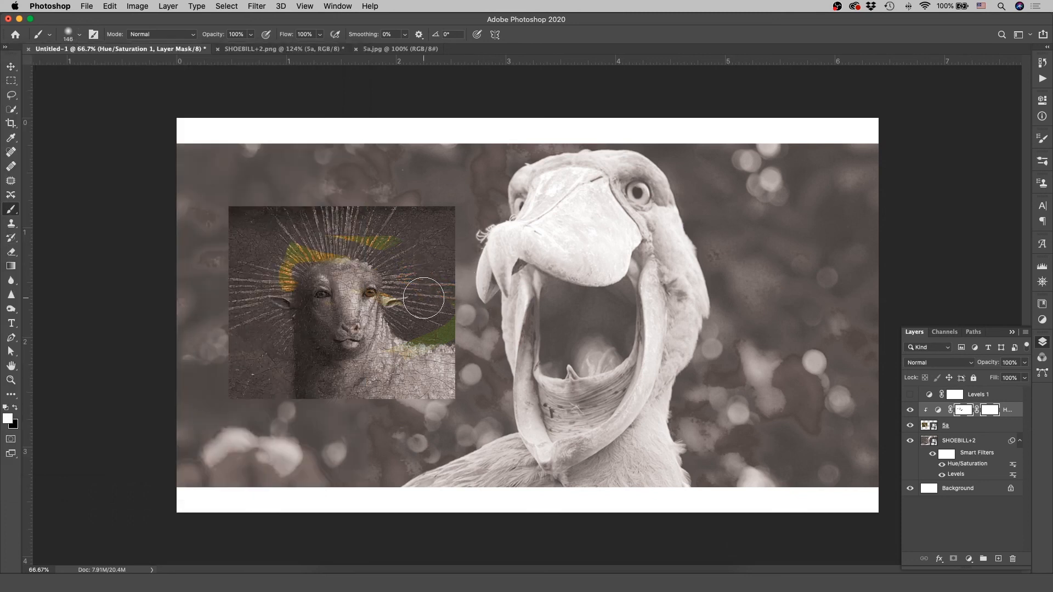
key(super+z)
key(x)
mouse_move(425, 277)
mouse_down()
mouse_move(400, 314)
mouse_move(413, 260)
mouse_move(371, 274)
mouse_move(347, 233)
mouse_move(386, 262)
mouse_move(315, 233)
mouse_move(298, 283)
mouse_move(257, 280)
mouse_move(314, 327)
mouse_move(288, 362)
mouse_move(323, 333)
mouse_move(402, 339)
mouse_move(364, 365)
mouse_move(401, 323)
mouse_move(423, 320)
mouse_move(345, 284)
mouse_move(438, 272)
mouse_move(363, 266)
mouse_move(416, 263)
mouse_move(333, 245)
mouse_move(332, 350)
mouse_up()
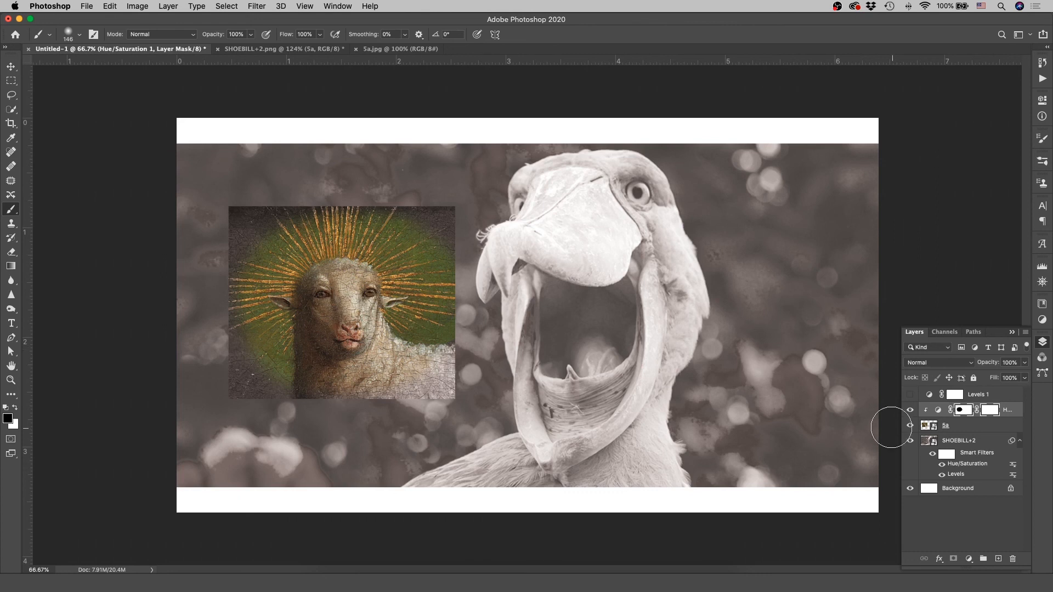